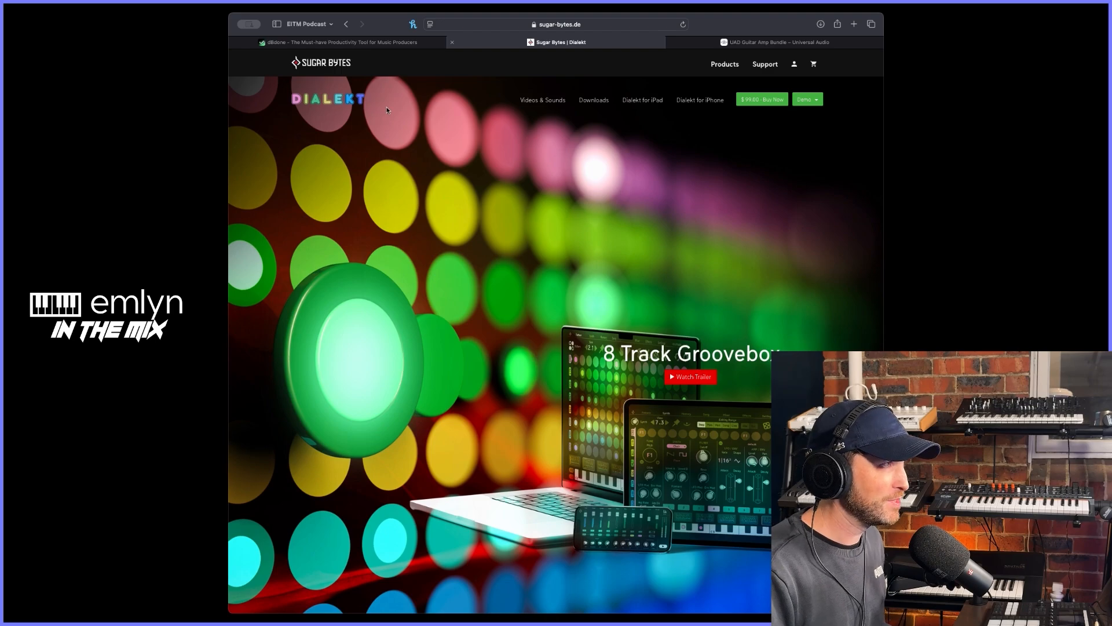
- Look over the dBdone page and the Dialekt page's Key Features, Sounds, Sequencer and Memory & Song Randomizer sections
left_click(360, 43)
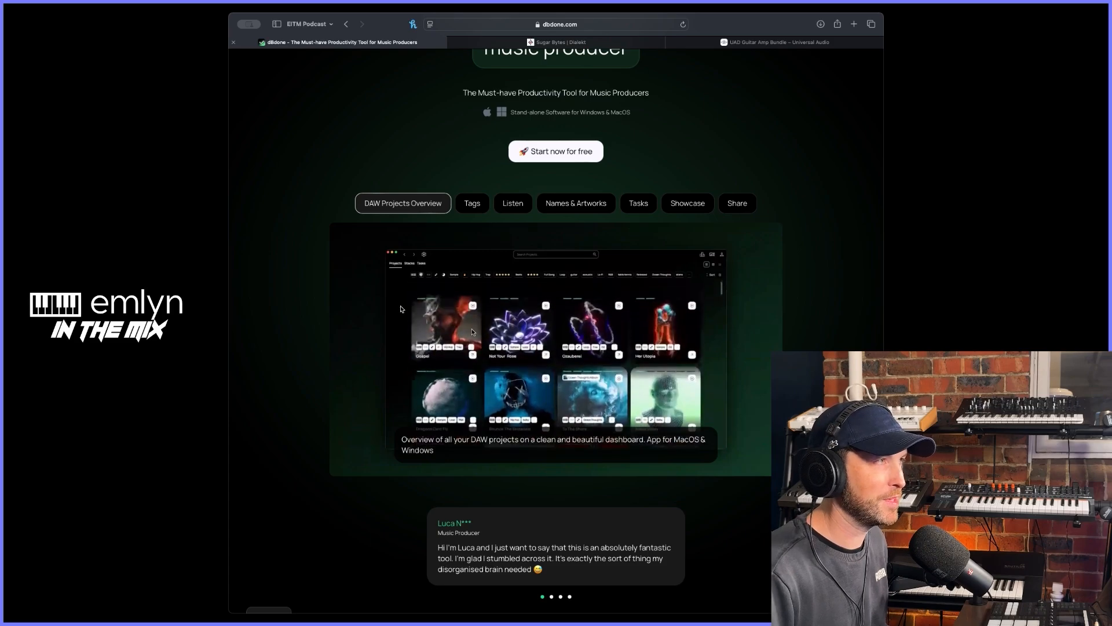
key("ctrl+Tab")
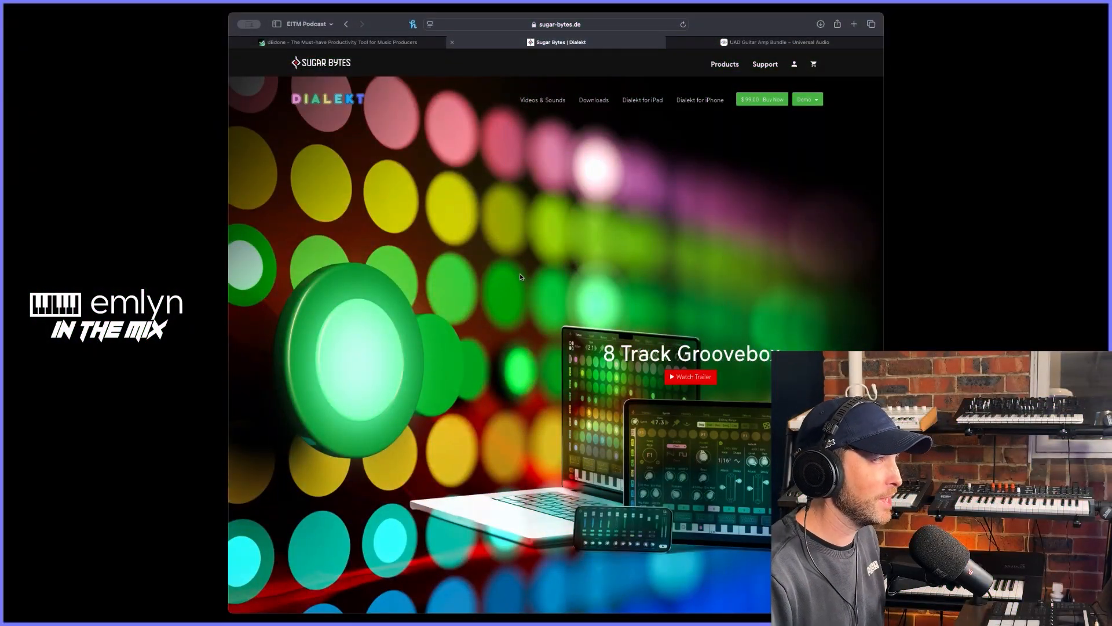
scroll(505, 248, "down", 8)
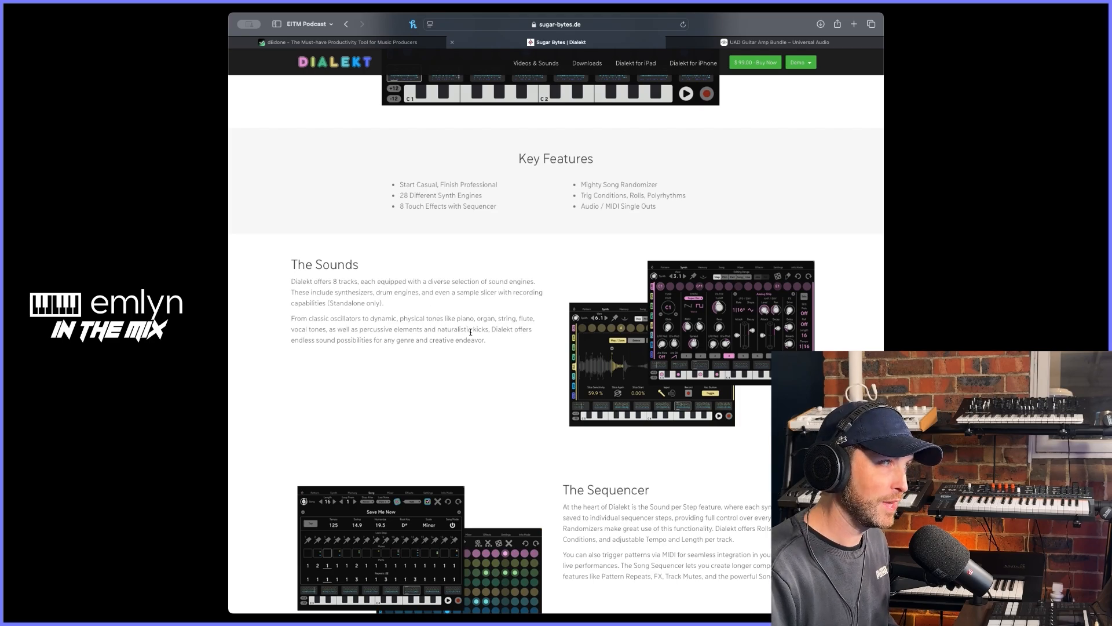
scroll(471, 332, "down", 5)
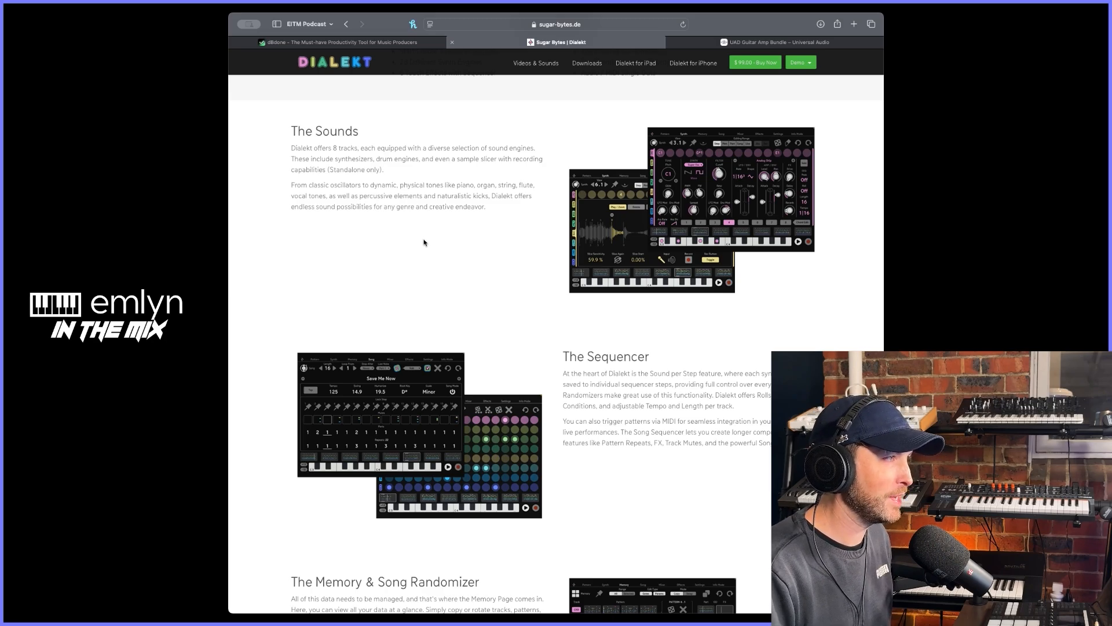
scroll(483, 250, "down", 3)
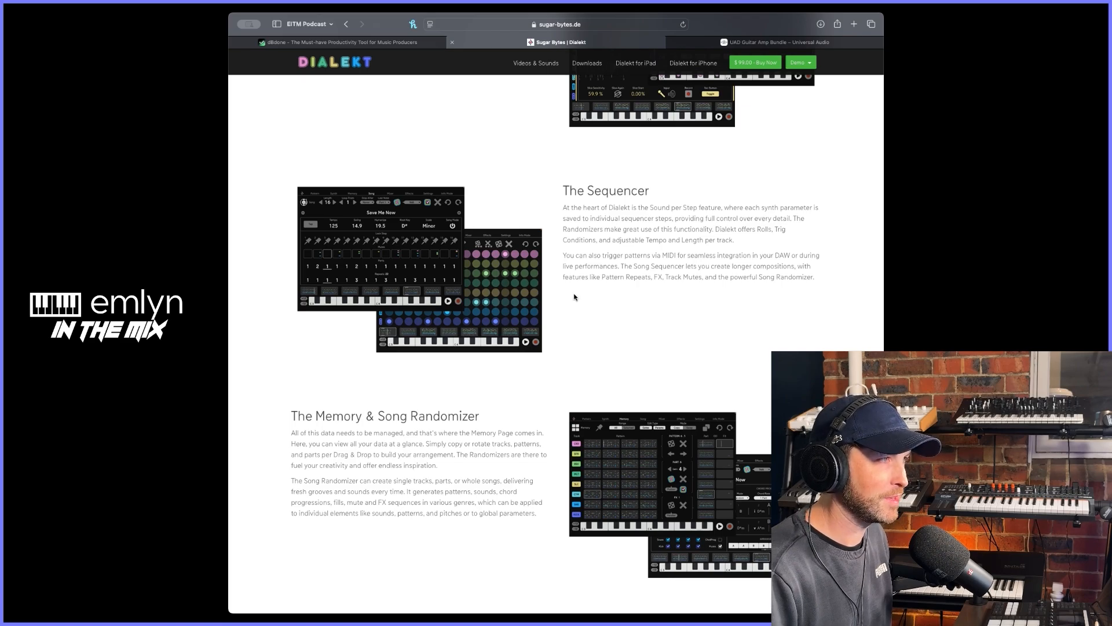
scroll(497, 308, "down", 5)
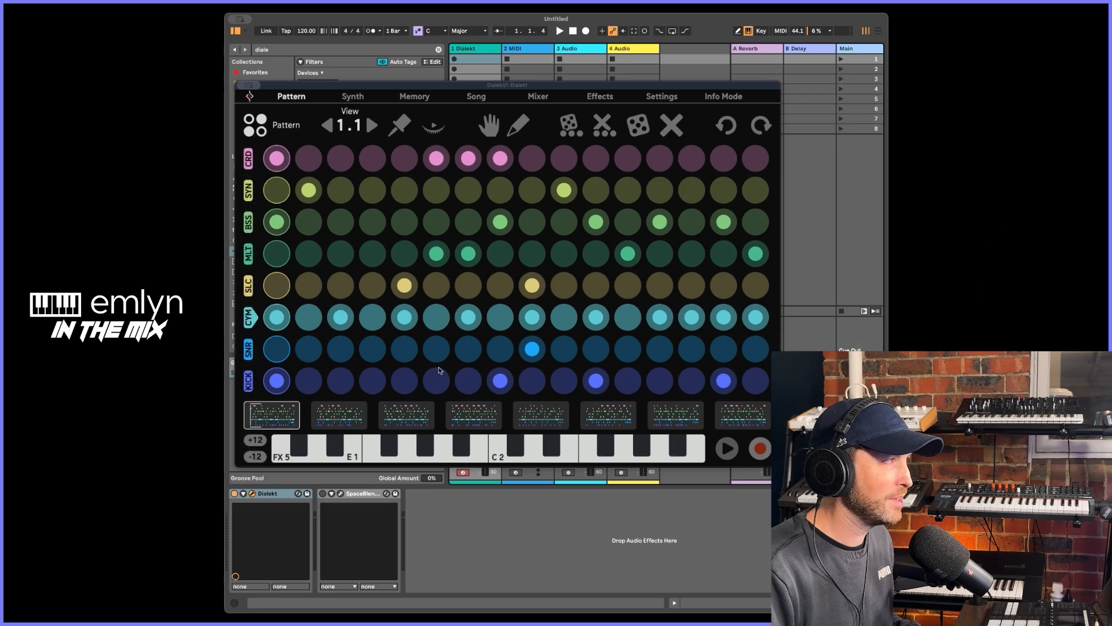
- Position the Dialekt plug-in window just below Live's track headers and play its default pattern
left_click_drag(498, 86, 487, 53)
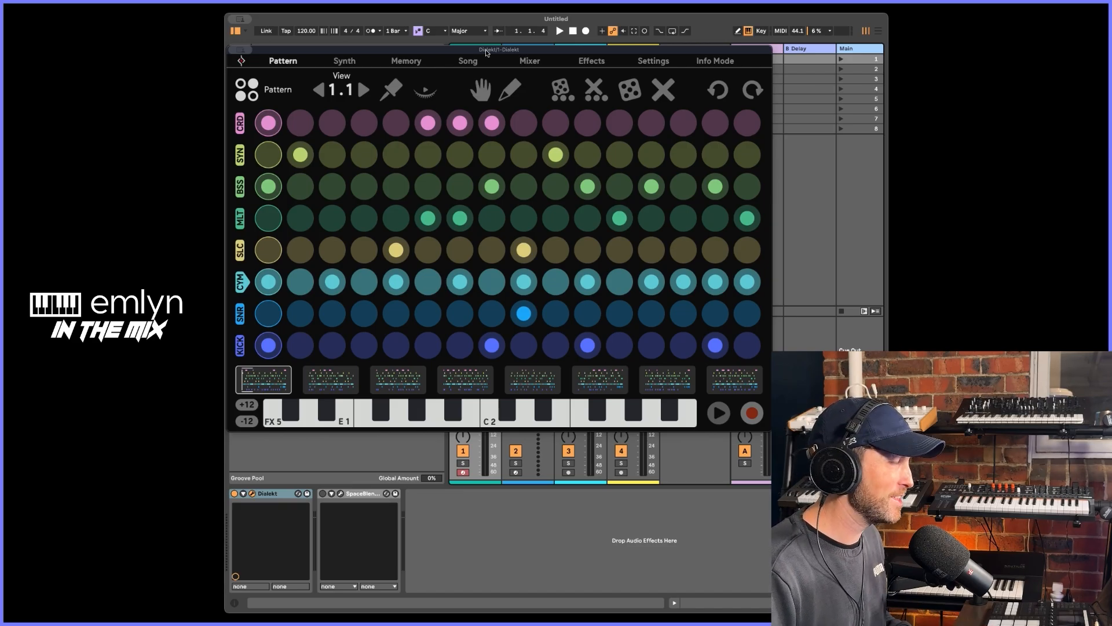
left_click_drag(485, 50, 531, 67)
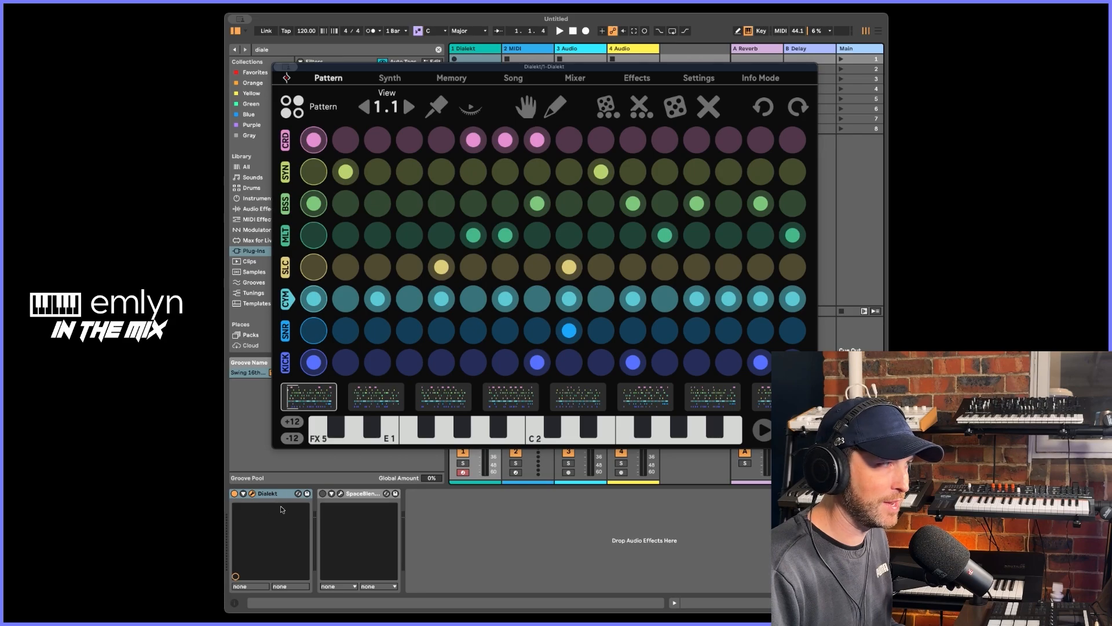
left_click_drag(498, 68, 490, 86)
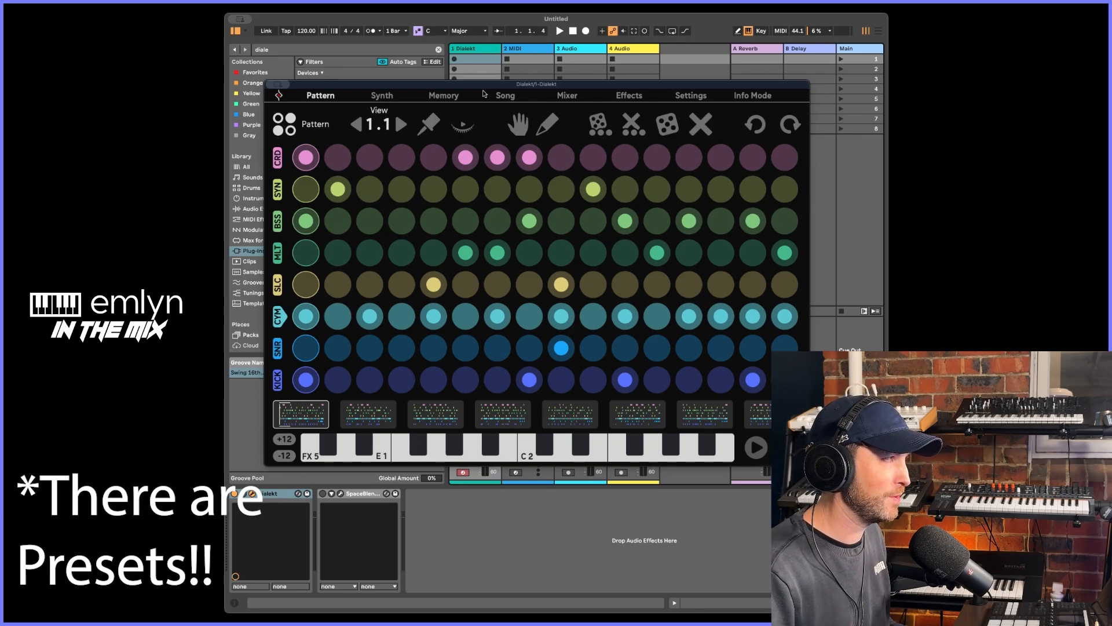
key("space")
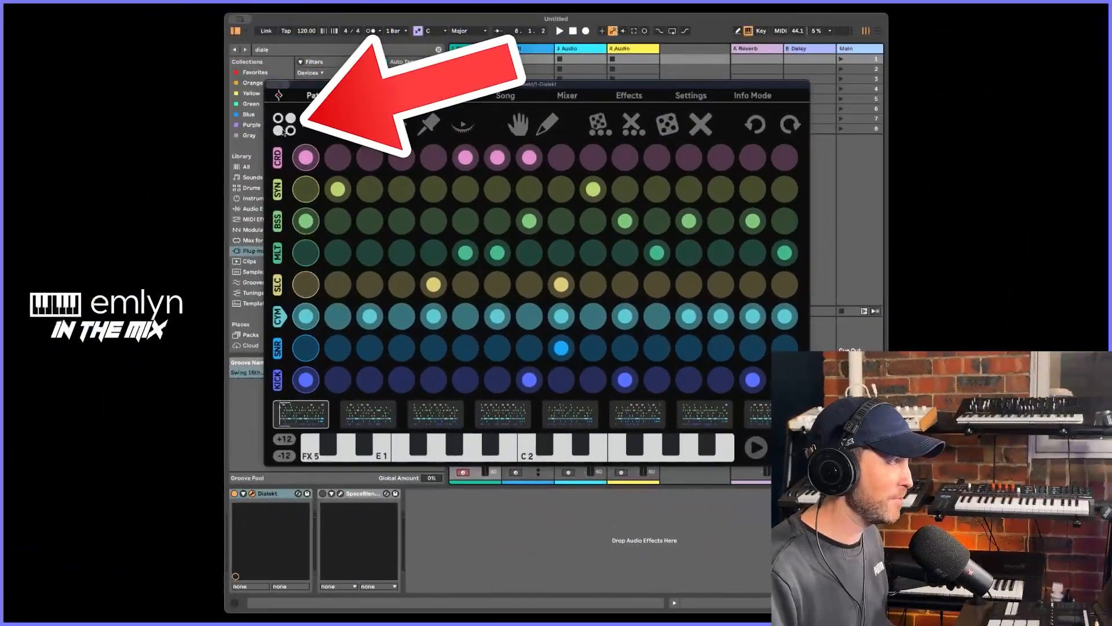
- Examine Dialekt's Synth page for each track, from the slicer up to chord and back down through the snare
left_click(283, 132)
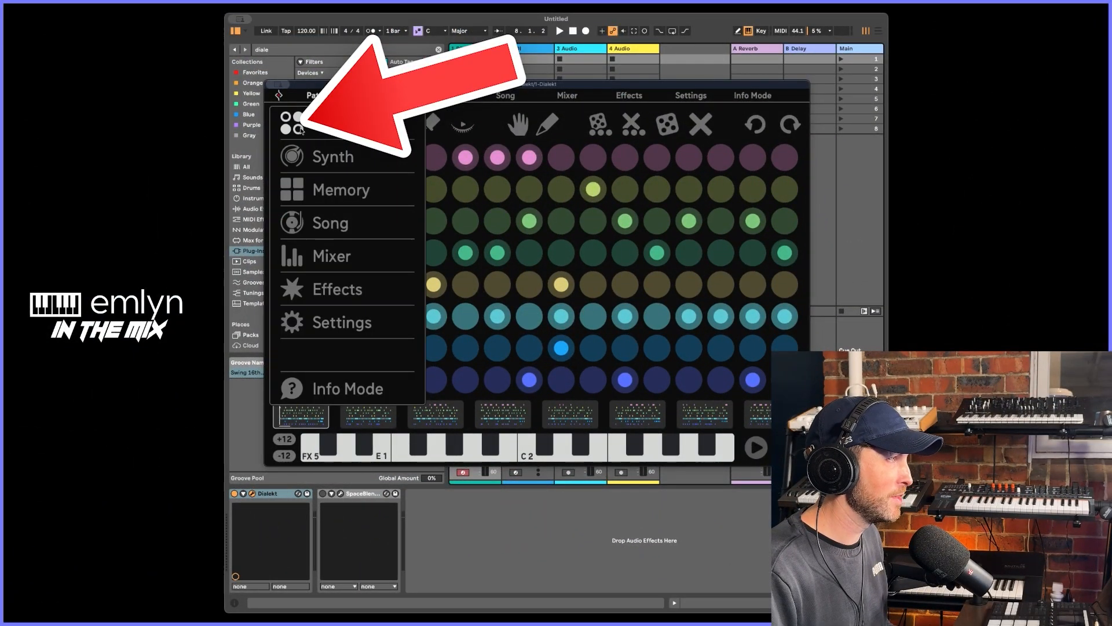
left_click(331, 158)
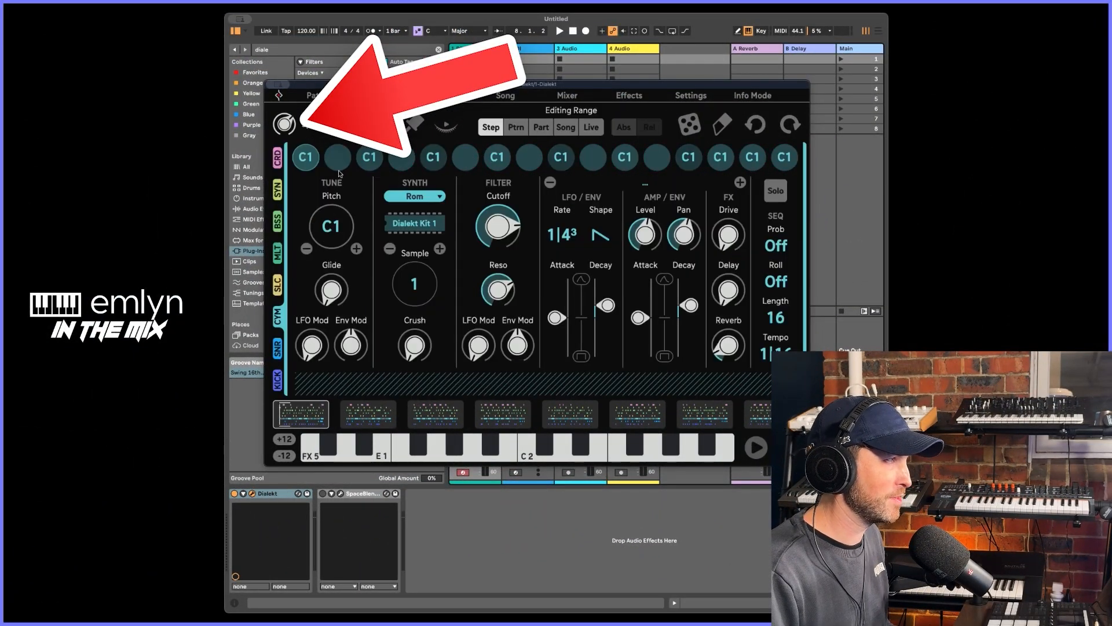
left_click(279, 284)
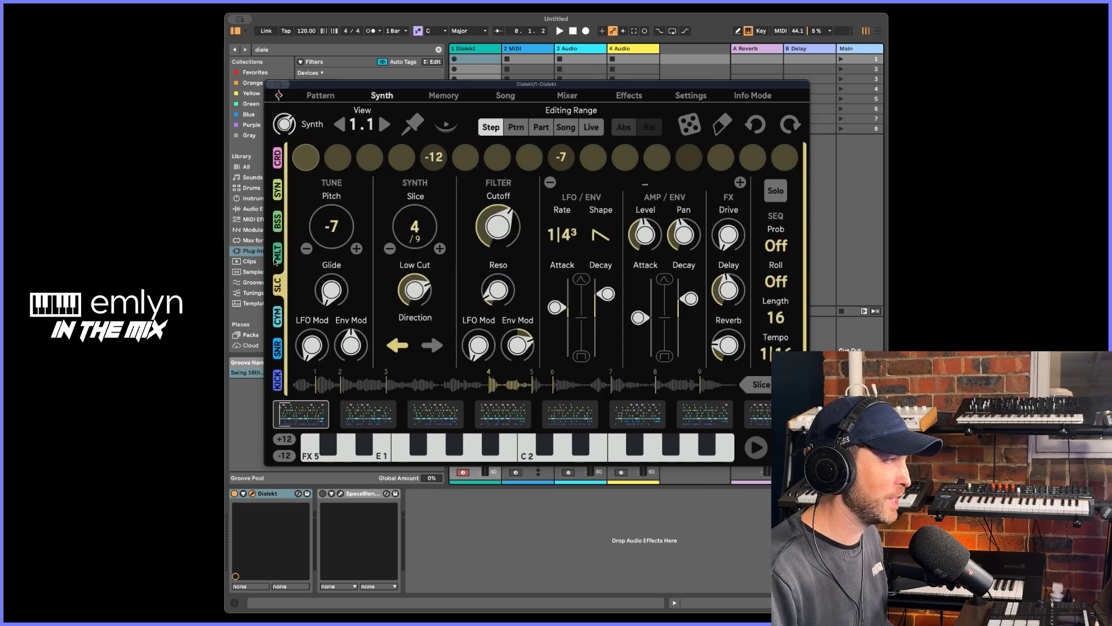
left_click(278, 261)
left_click(278, 225)
left_click(279, 195)
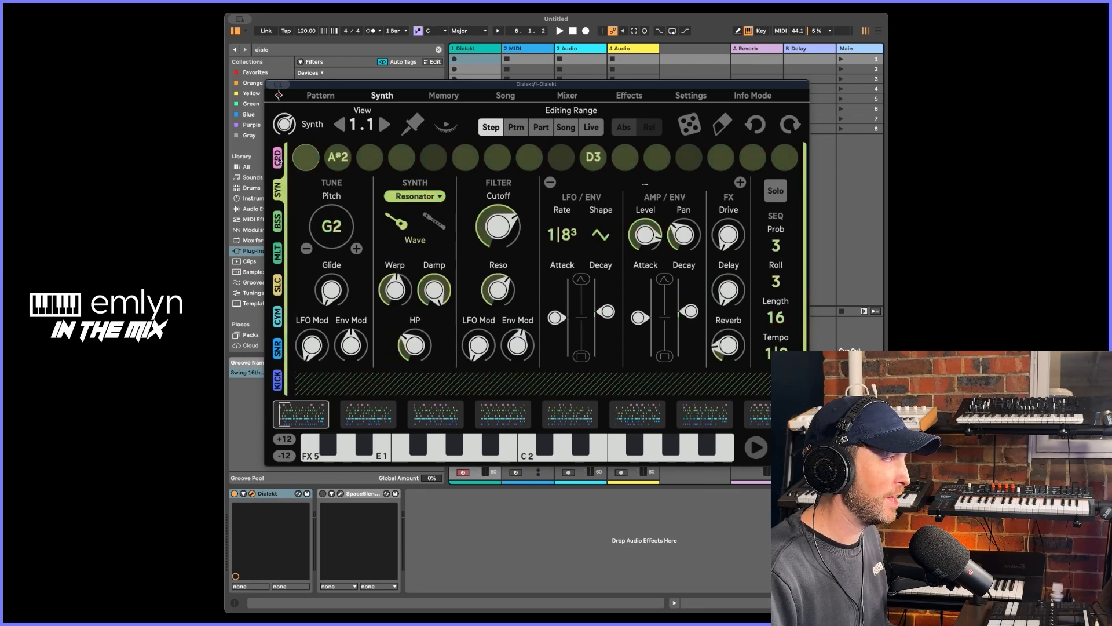
left_click(278, 166)
left_click(280, 192)
left_click(279, 226)
left_click(277, 256)
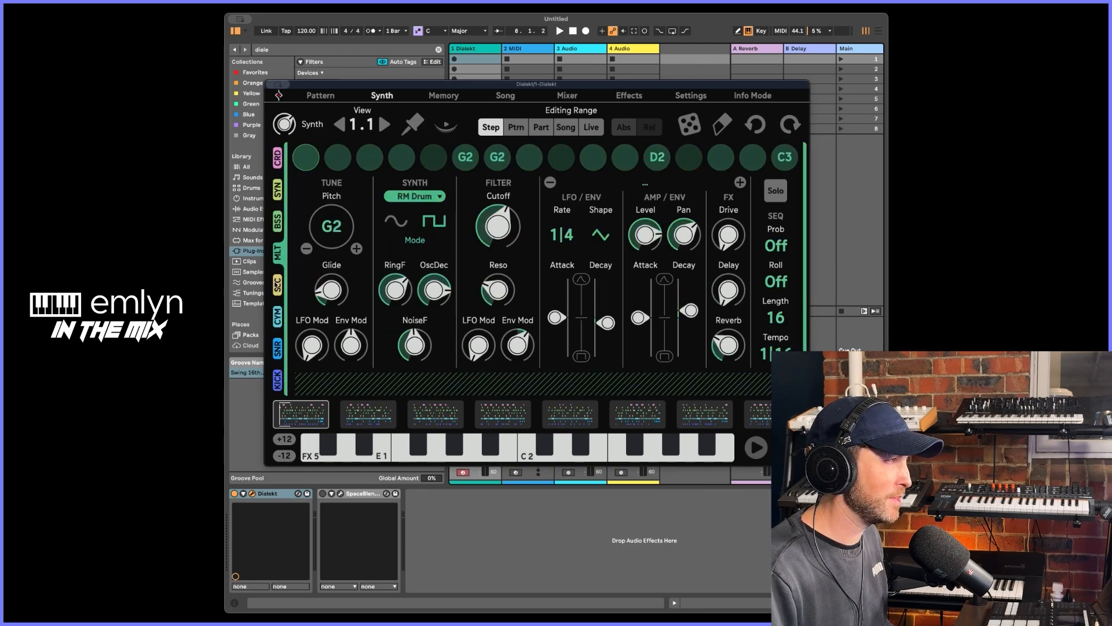
left_click(278, 286)
left_click(278, 317)
- View Dialekt's Memory, Song and Mixer pages
left_click(284, 124)
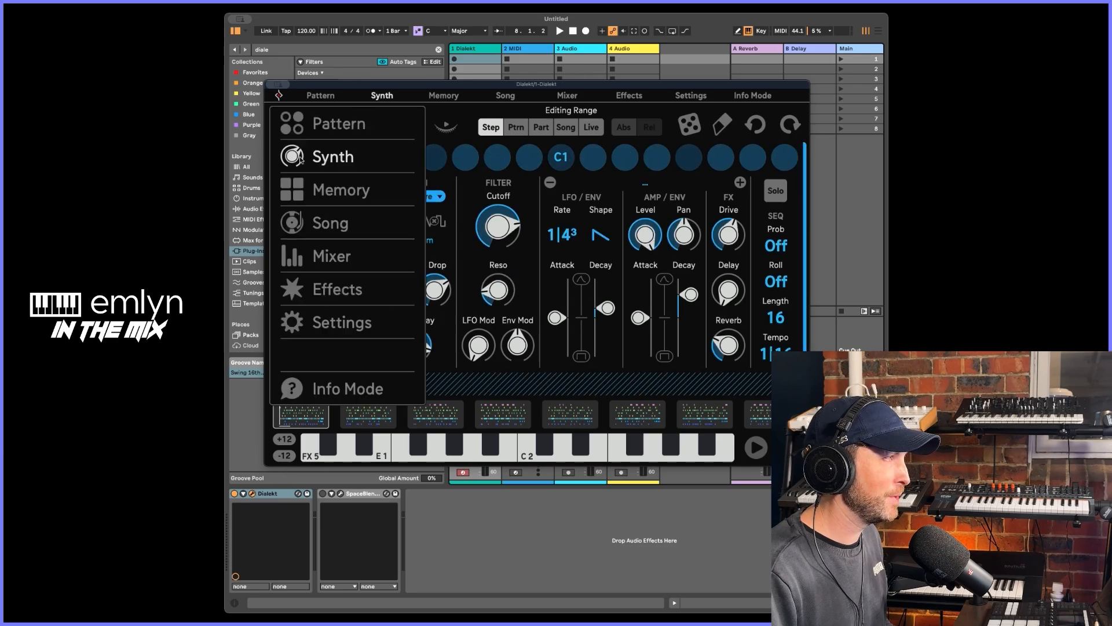
left_click(295, 190)
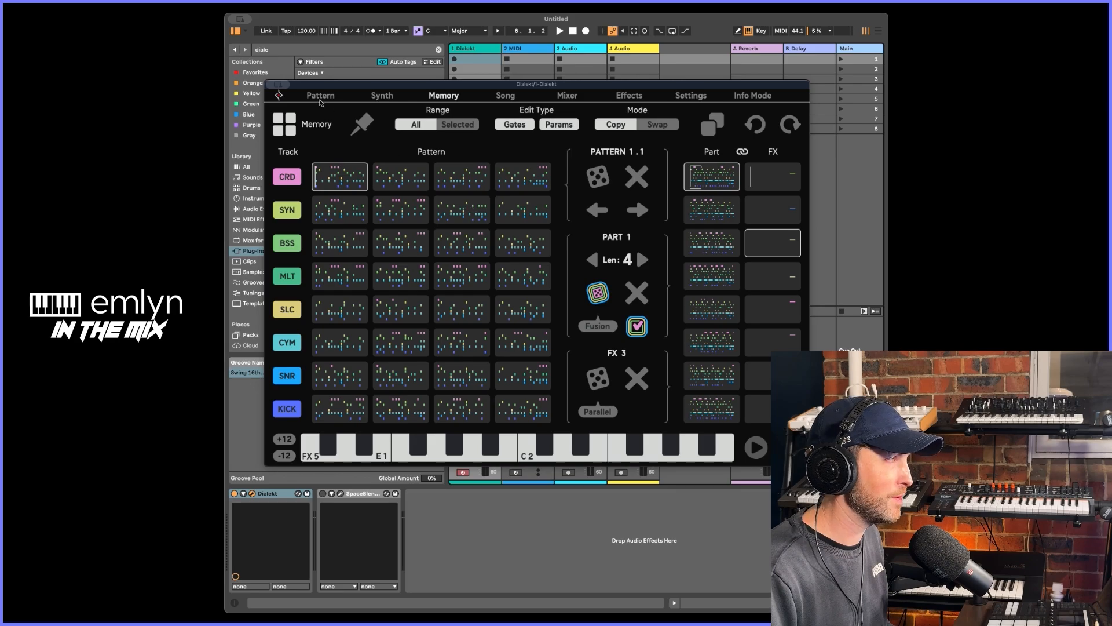
left_click(293, 123)
left_click(328, 223)
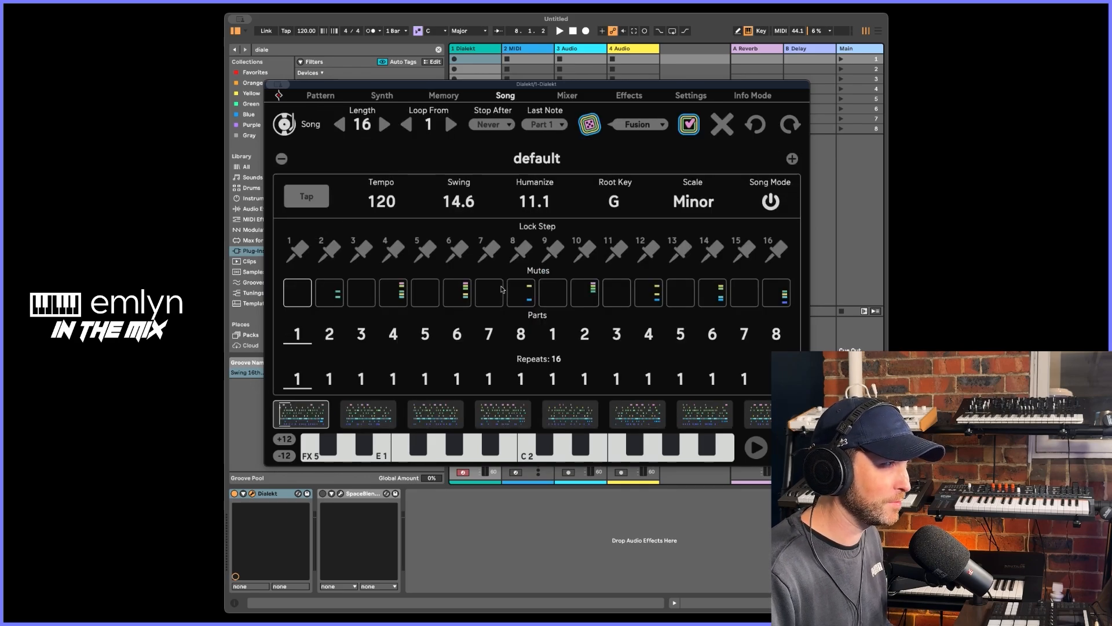
left_click(284, 123)
left_click(327, 253)
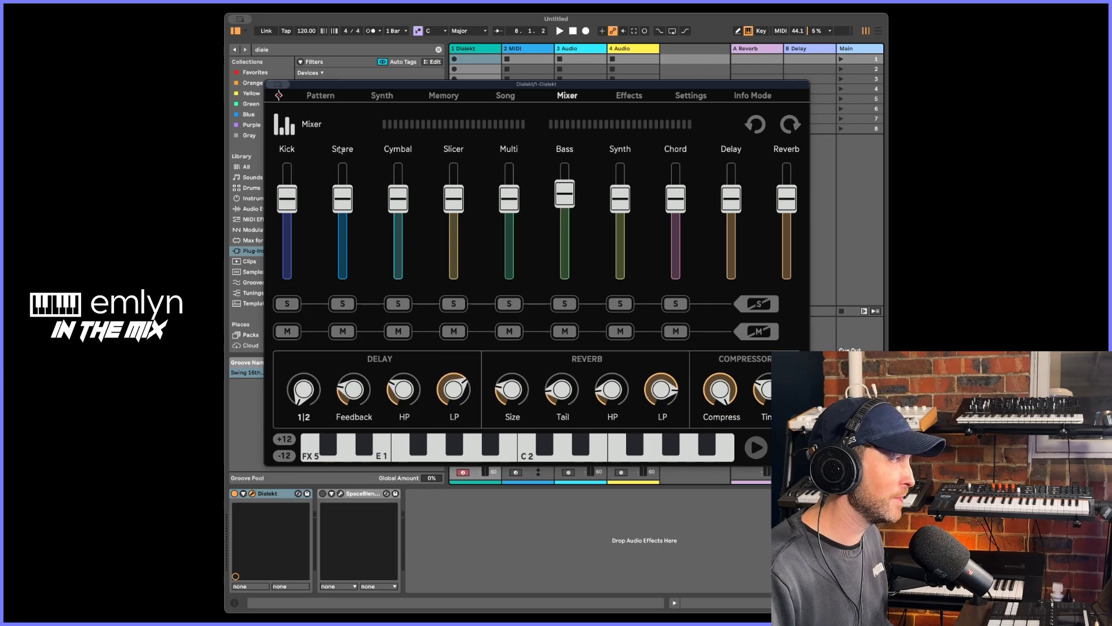
- View Dialekt's Effects and Settings pages, and return to the Pattern page
left_click(282, 132)
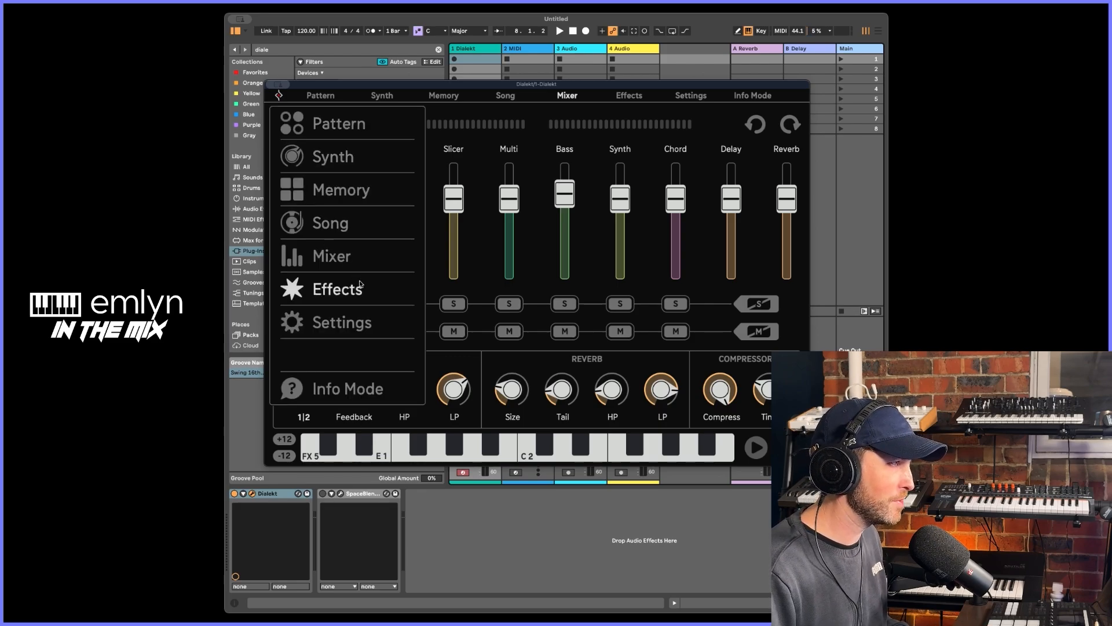
left_click(362, 289)
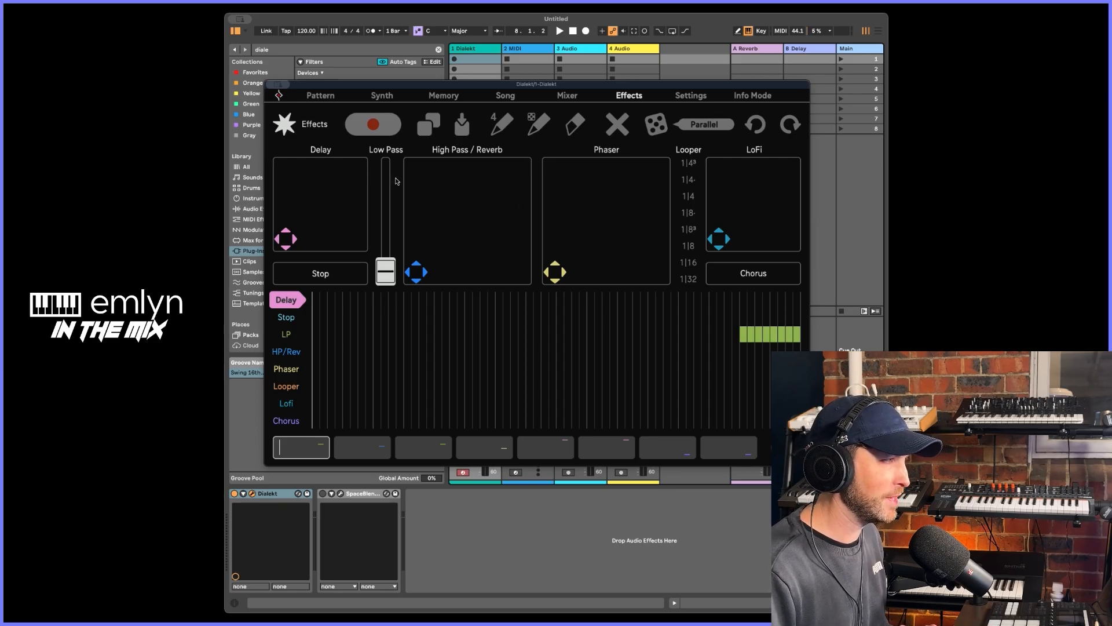
left_click(284, 124)
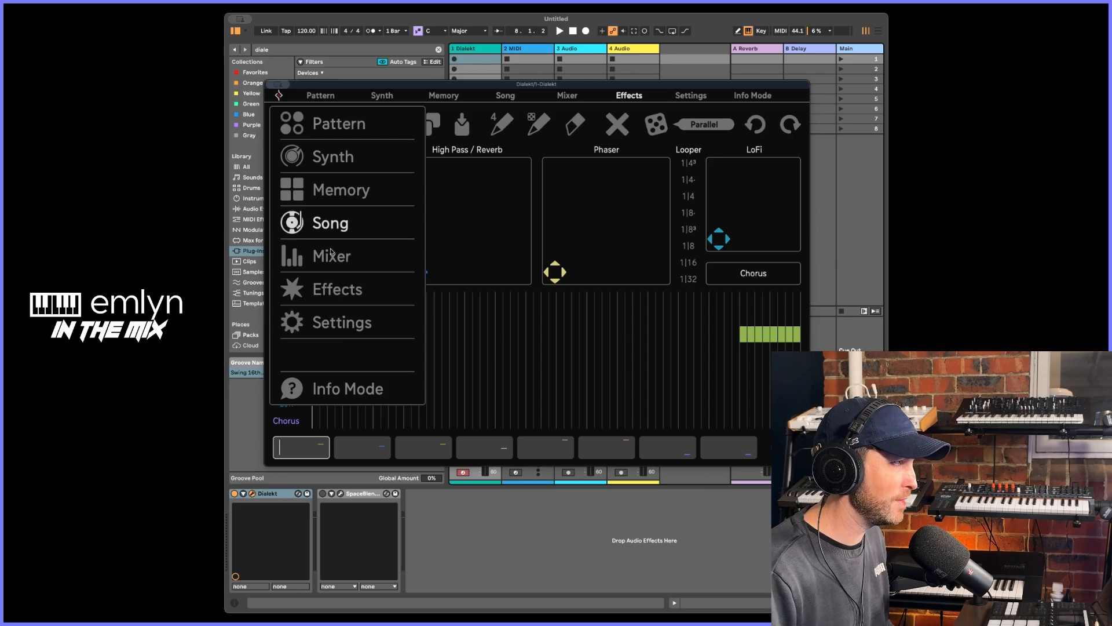
left_click(301, 320)
left_click(284, 124)
left_click(333, 123)
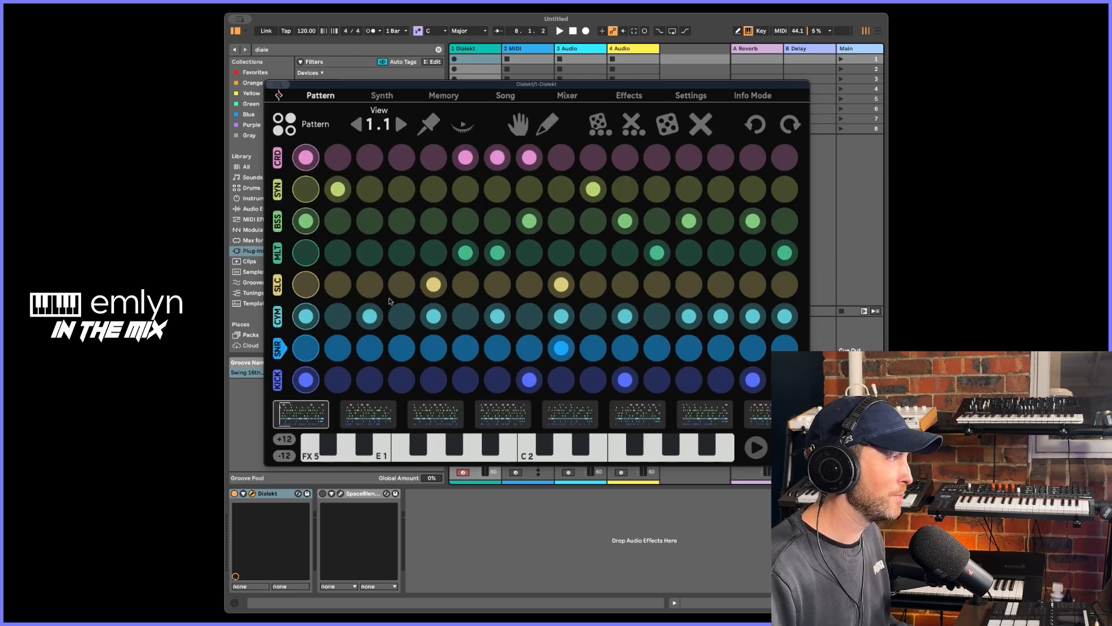
- Audition the pattern briefly and change the chord track's synth engine to Super Osc
key("space")
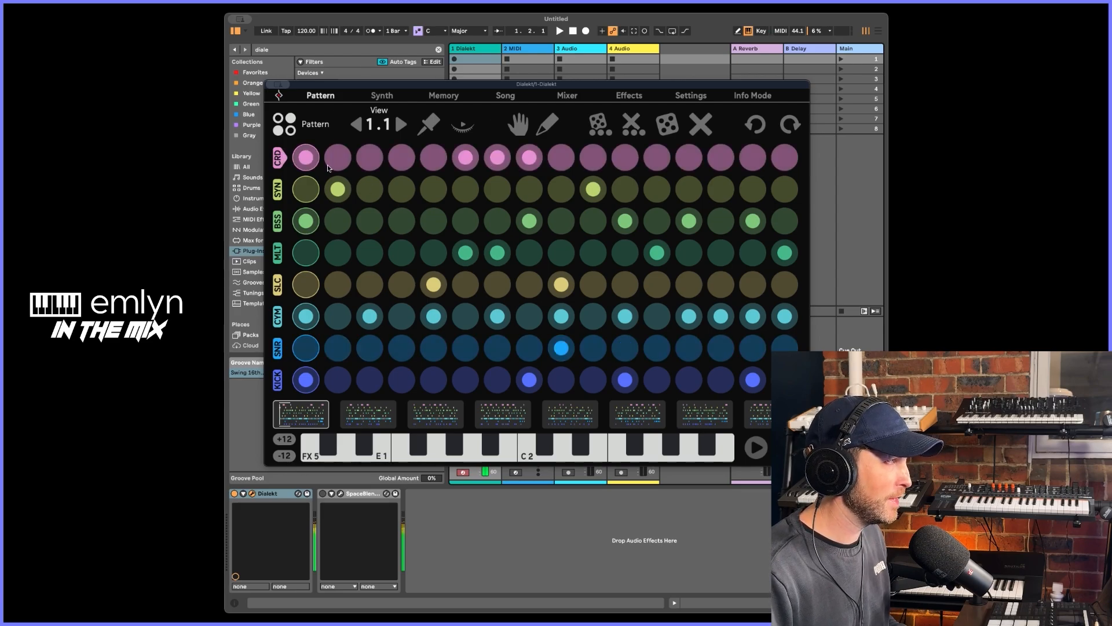
left_click(278, 160)
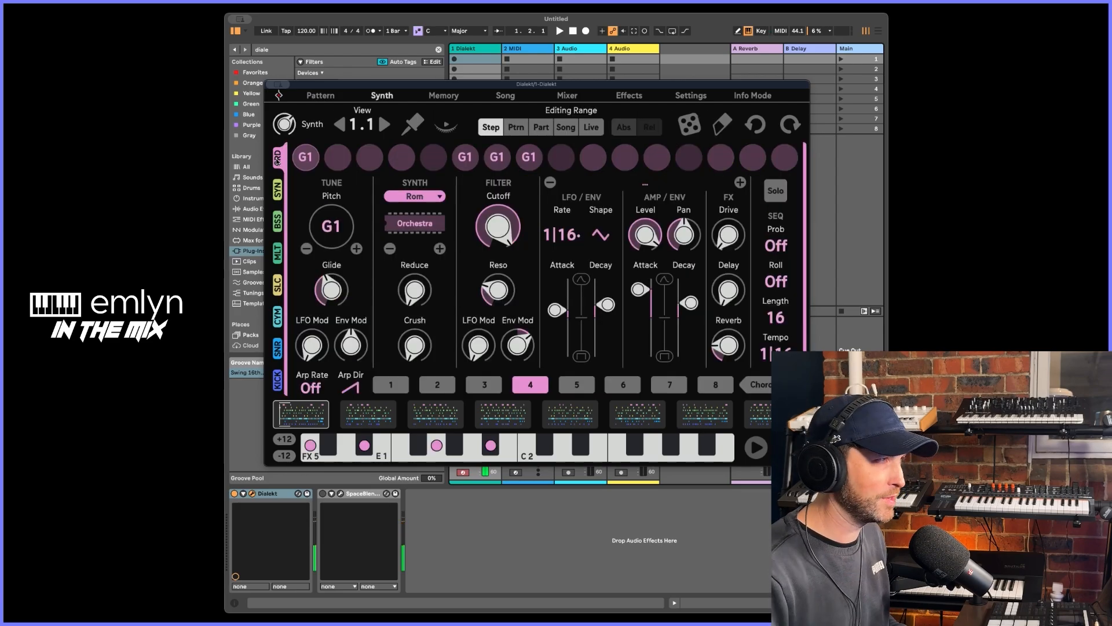
left_click(434, 197)
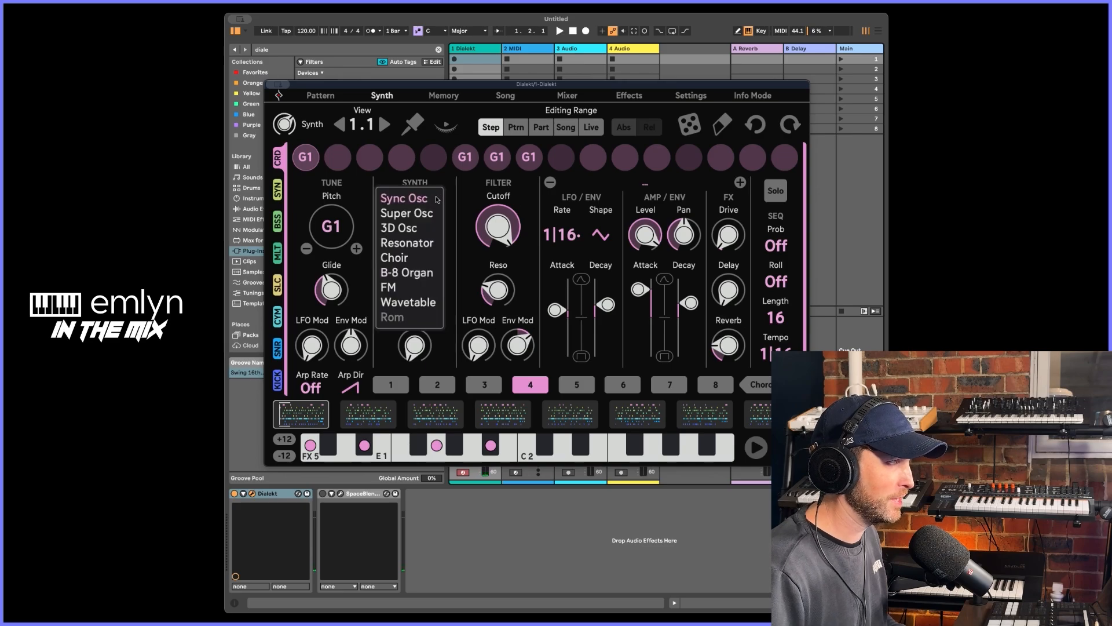
left_click(450, 192)
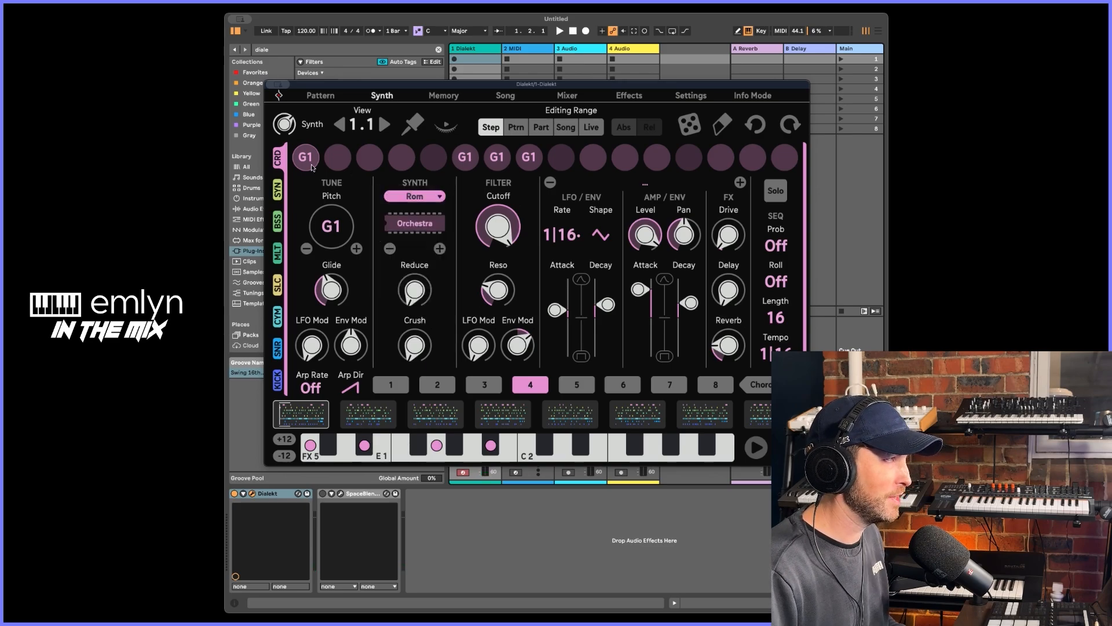
left_click(431, 198)
left_click(424, 214)
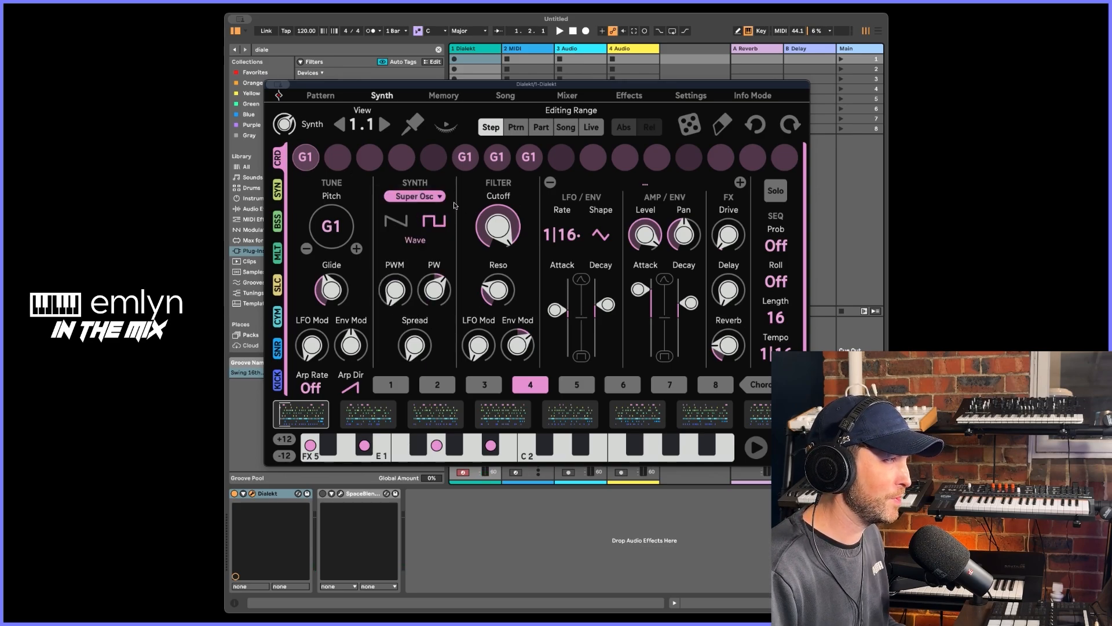
- Play the Super Osc chord sound and remove the chord notes on steps 6 and 7
key("space")
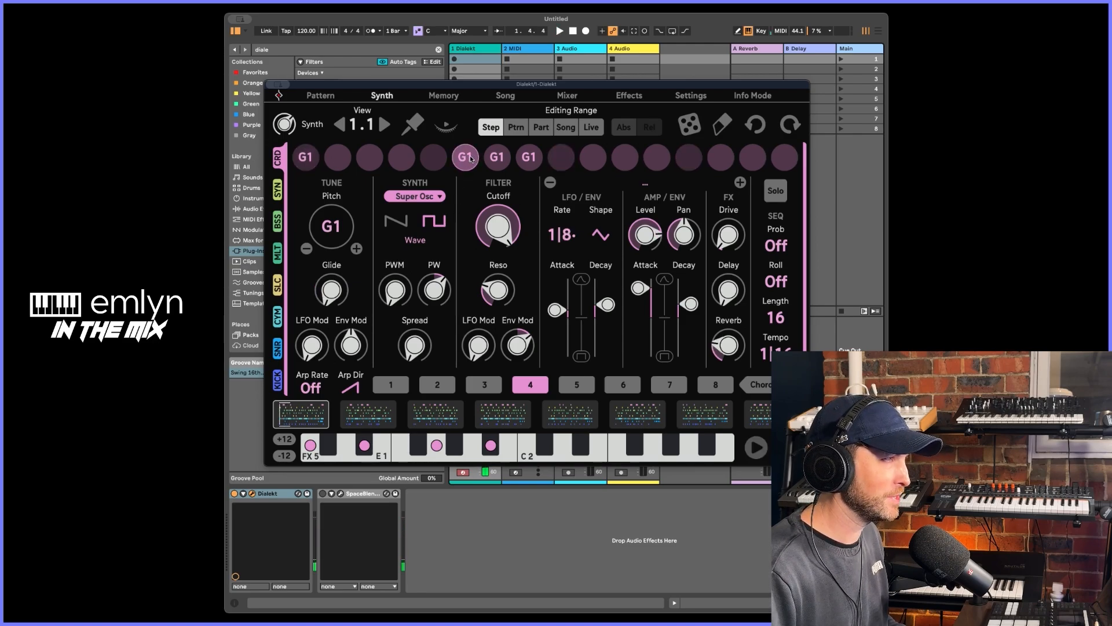
left_click(496, 162)
left_click(472, 161)
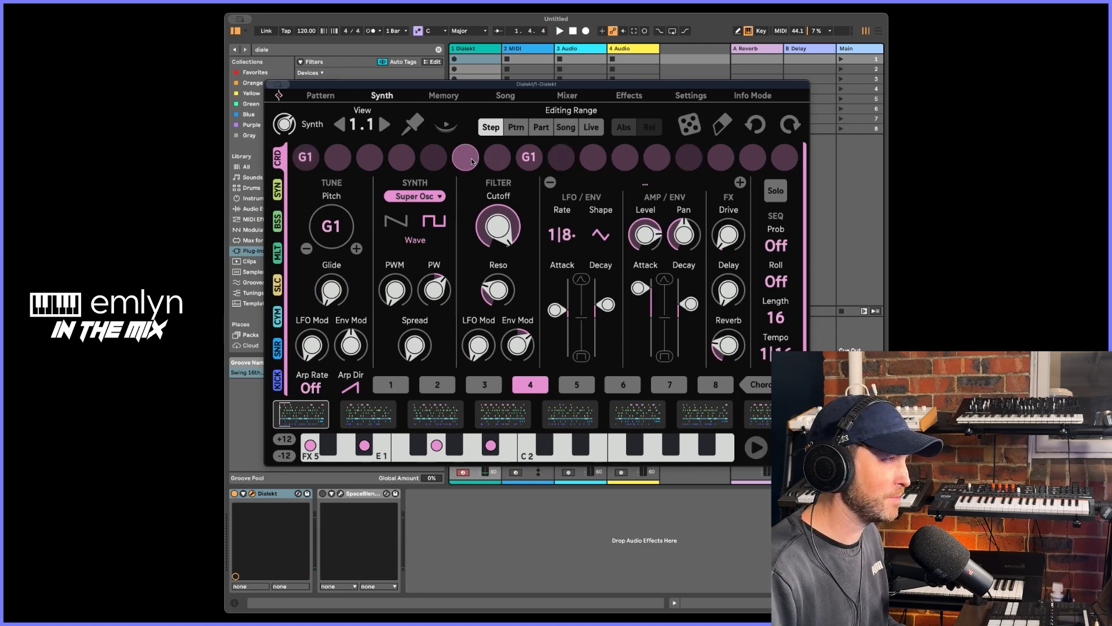
- Shift the AMP/ENV and LFO/ENV decay sliders of the chord note on step 8 downward during playback, and adjust the LFO/ENV attack
left_click(521, 159)
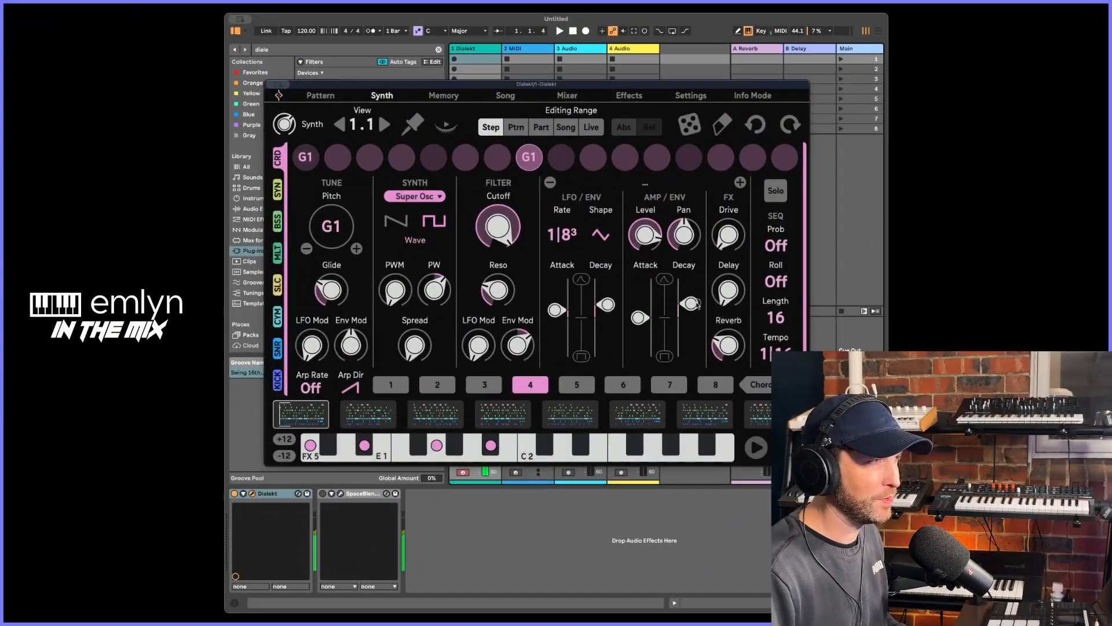
left_click_drag(691, 305, 696, 386)
key("space")
left_click_drag(606, 305, 615, 361)
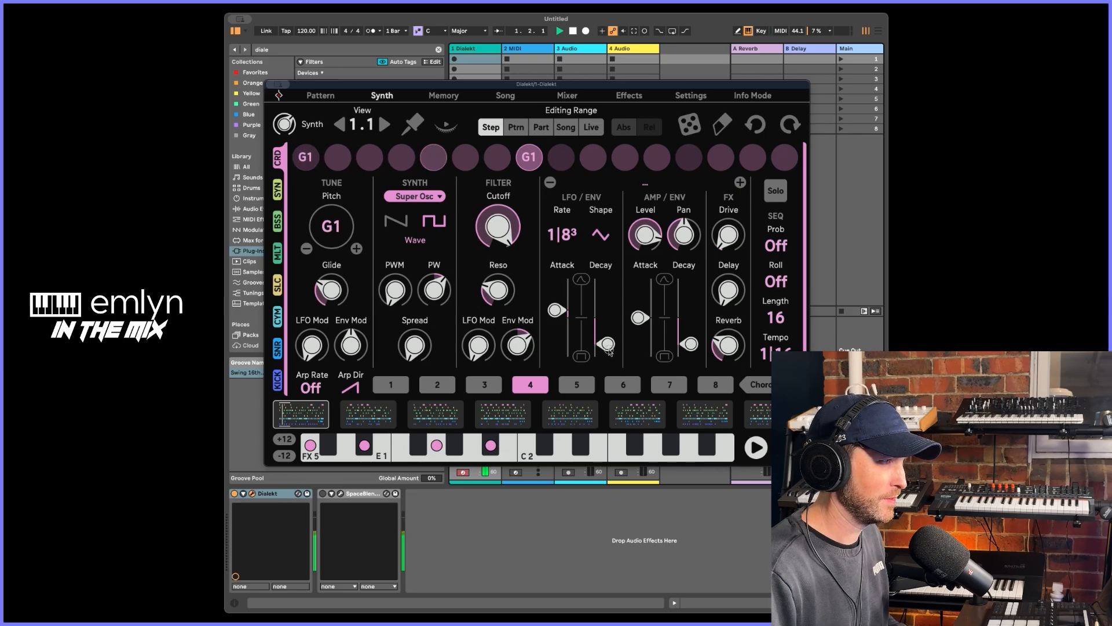
left_click_drag(556, 312, 615, 345)
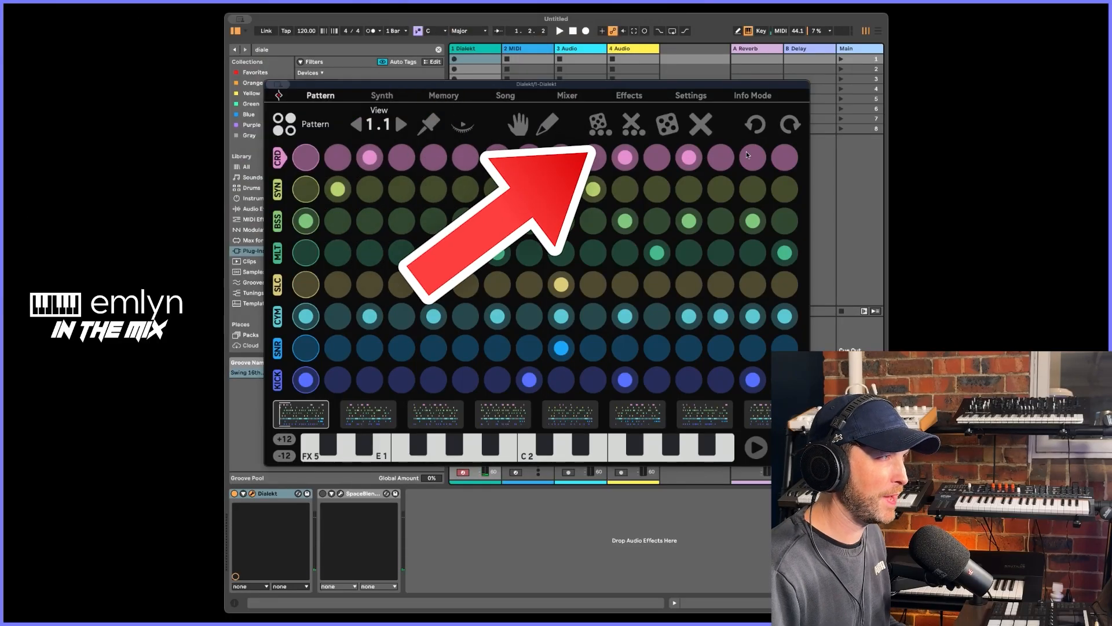
- Play the pattern and randomize the chord track's step placement
key("space")
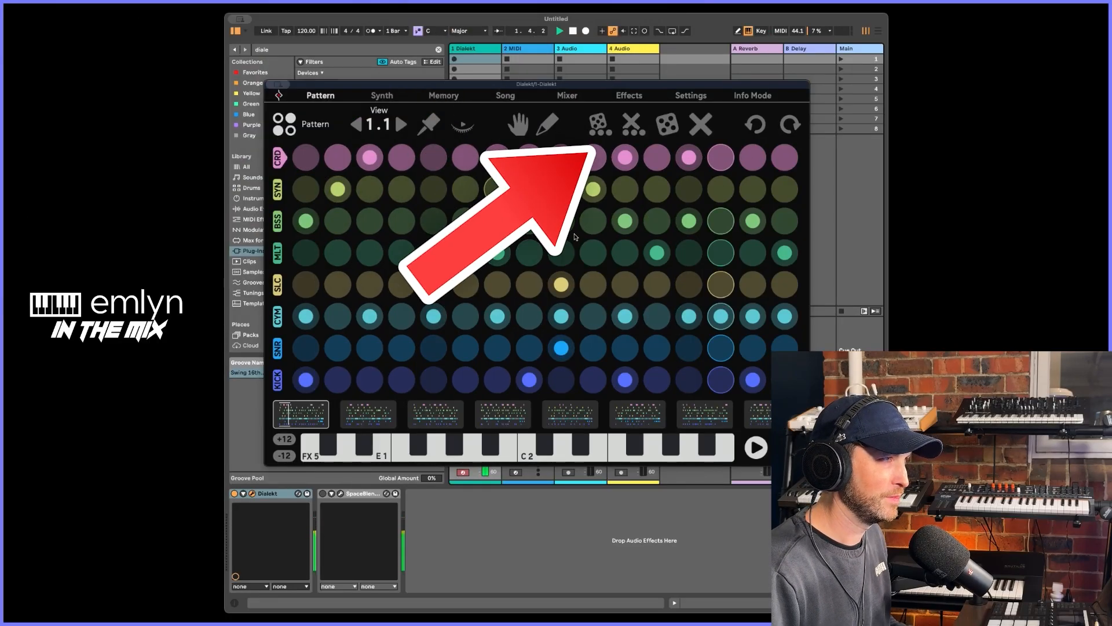
left_click(599, 124)
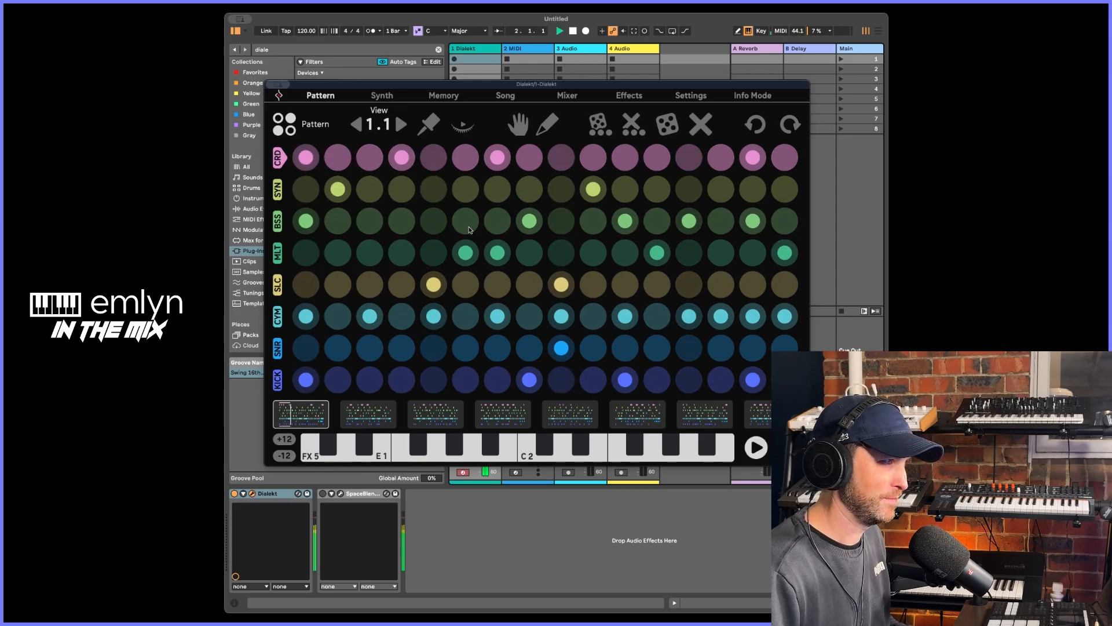
- Change the snare track's synth engine to Synthetic
left_click(278, 191)
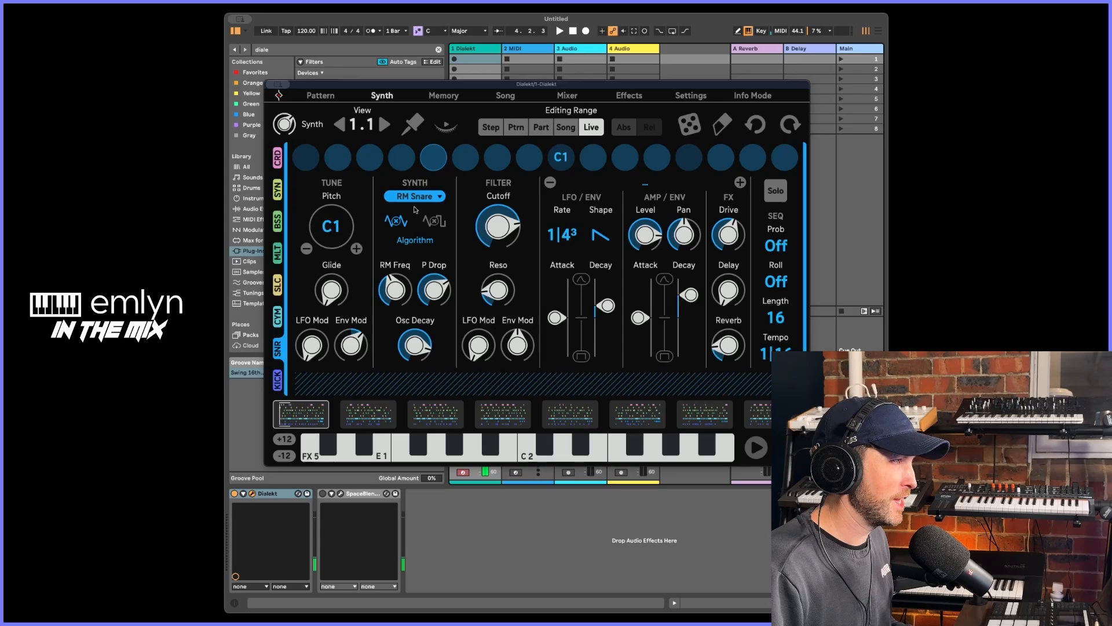
left_click(414, 197)
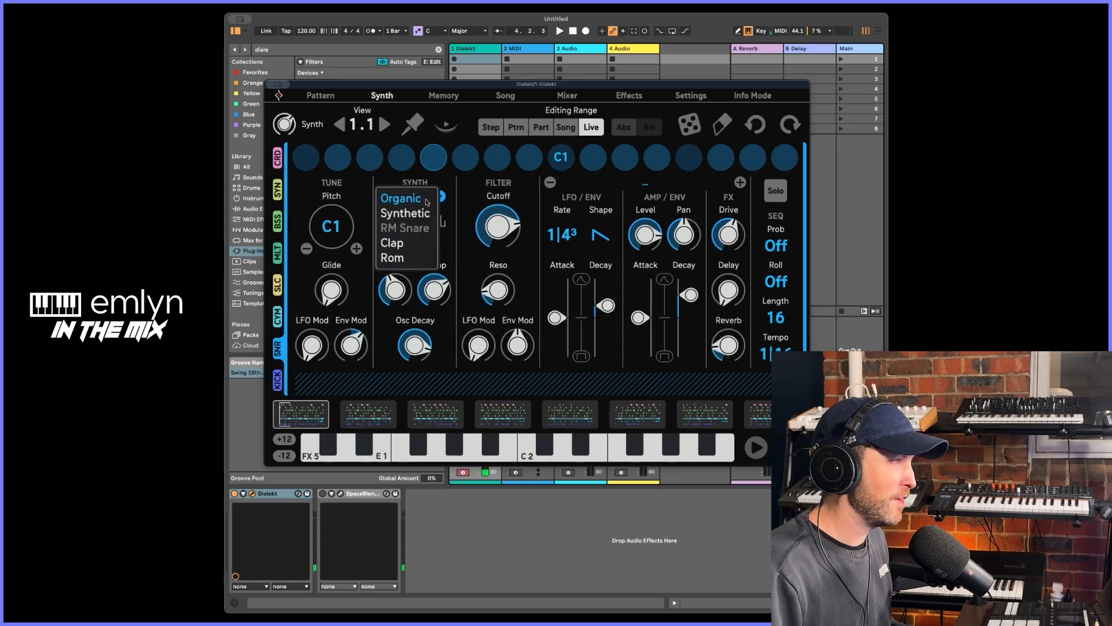
left_click(408, 214)
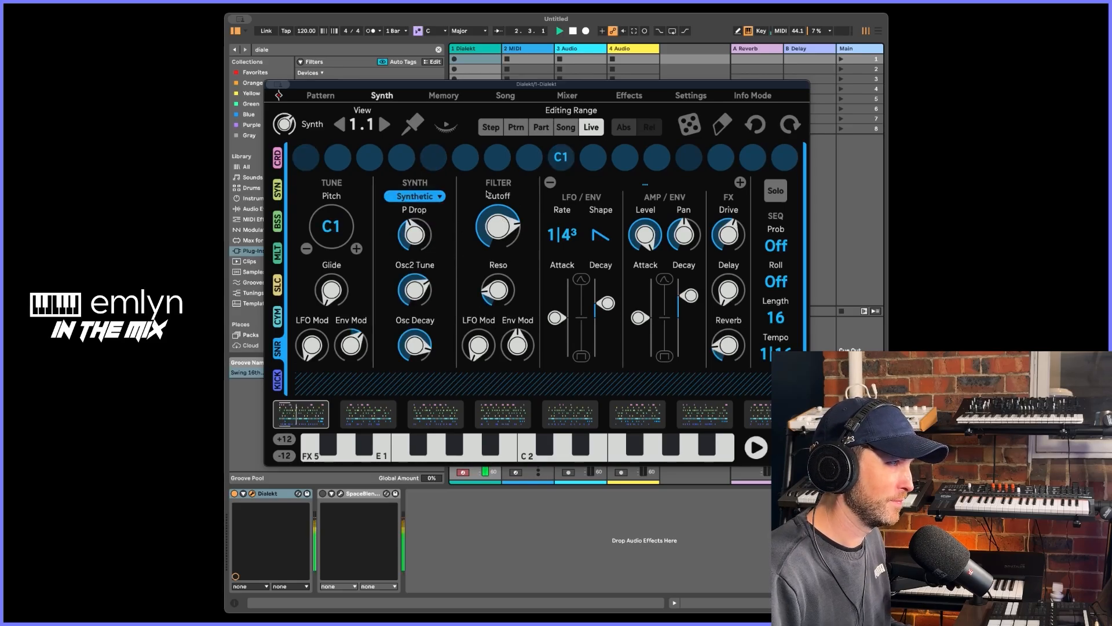
- Change the cymbal track's synth engine to Metal 2
left_click(278, 318)
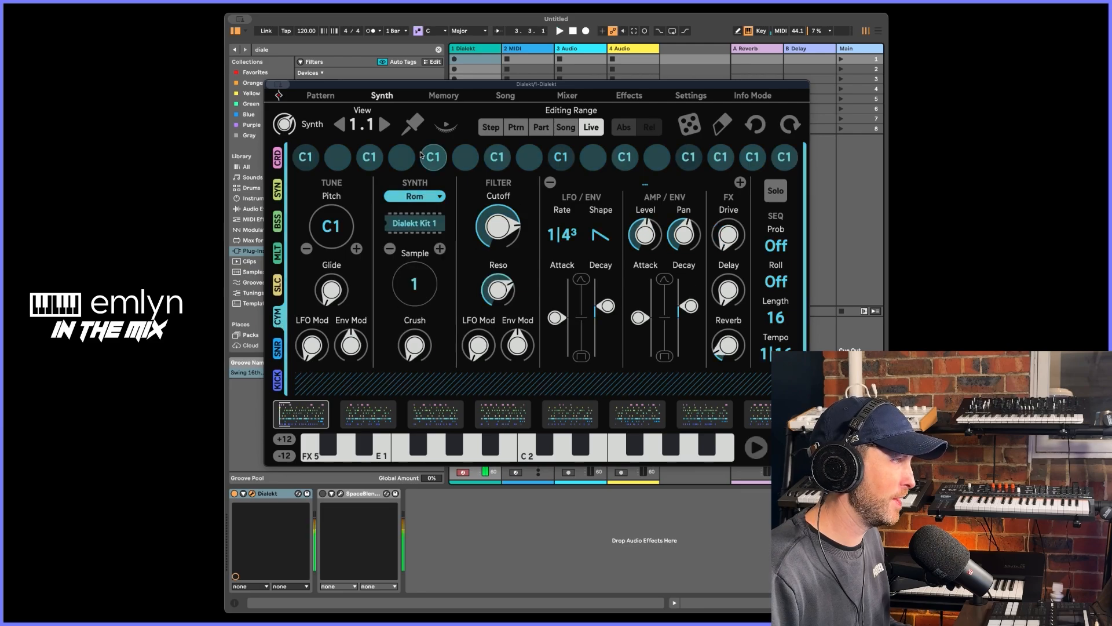
left_click(423, 195)
left_click(408, 209)
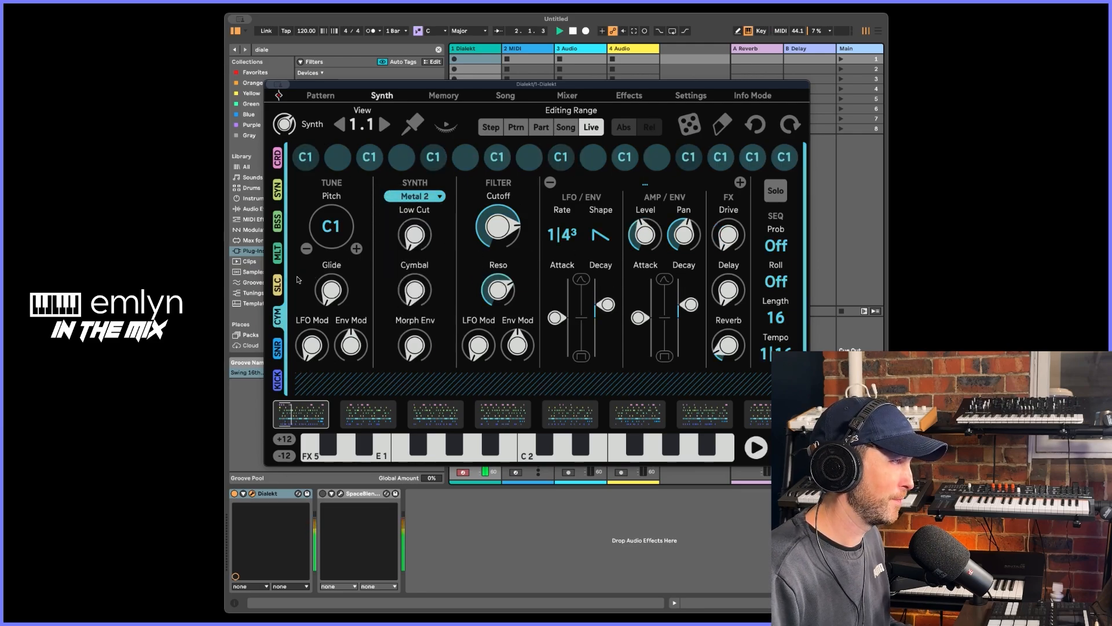
- Lower the slicer track's filter cutoff and audition the pattern
left_click(278, 284)
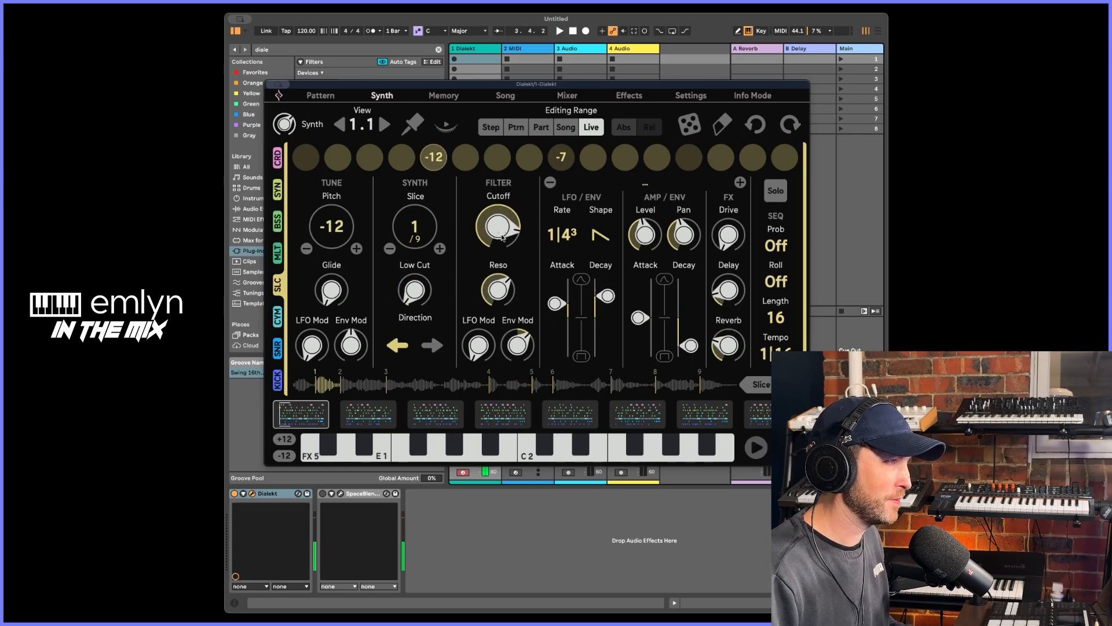
left_click_drag(503, 237, 499, 266)
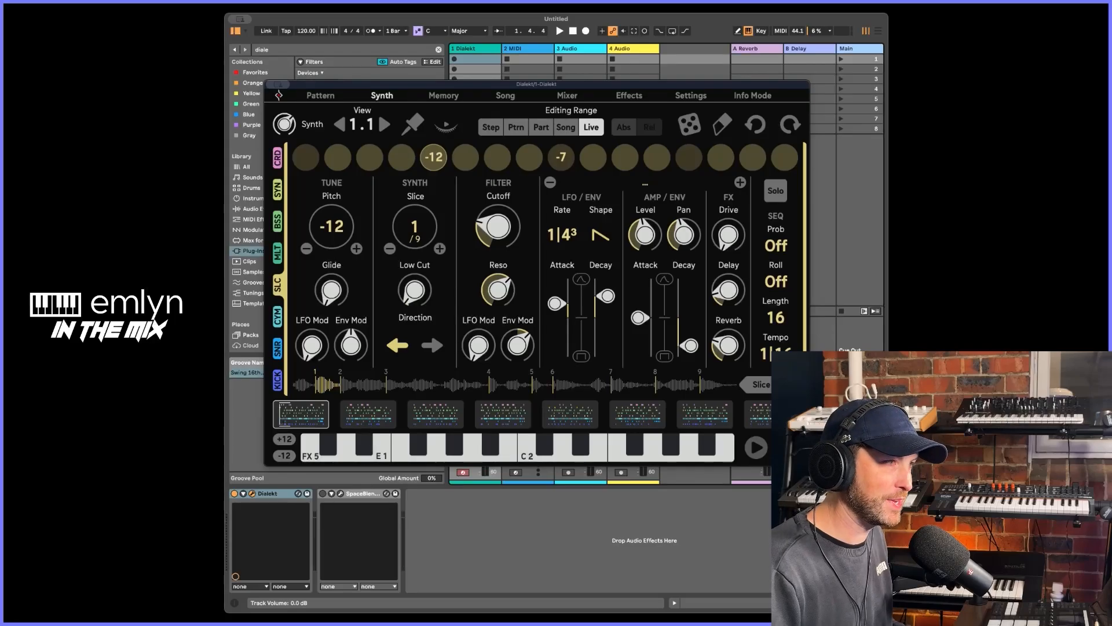
key("space")
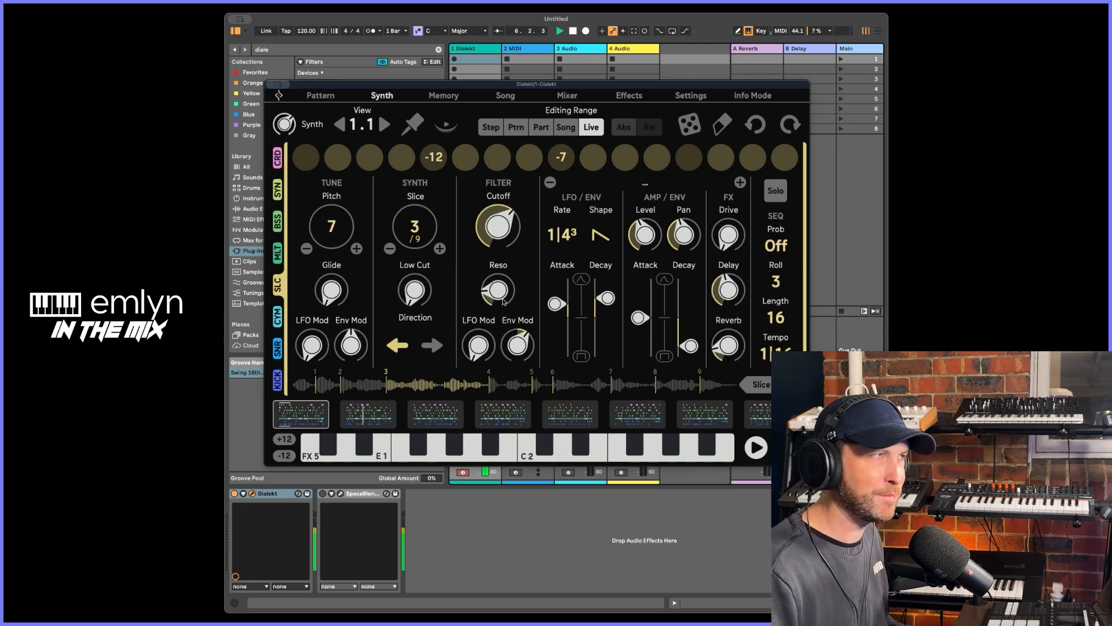
- Show the effects page and move the Phaser pad's handle during playback to audition the effect
left_click(629, 95)
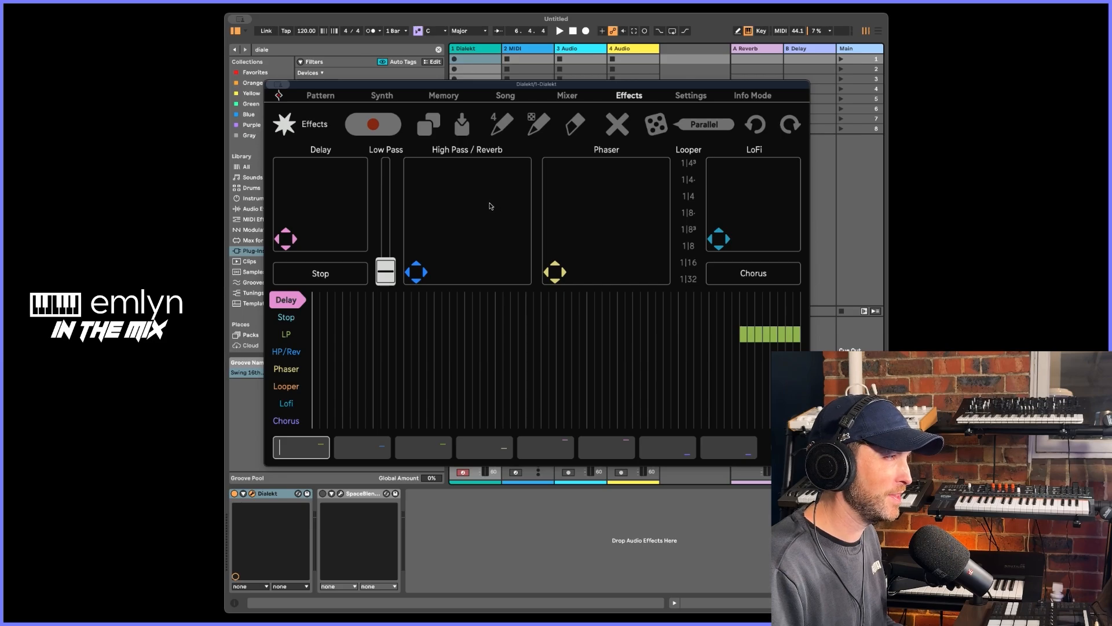
key("space")
mouse_move(576, 233)
left_mouse_down()
mouse_move(588, 200)
mouse_move(625, 195)
mouse_move(572, 242)
mouse_move(593, 193)
mouse_move(615, 216)
mouse_move(558, 263)
left_mouse_up()
key("space")
- Enable effects recording and record Phaser, High Pass / Reverb and Delay movements while the pattern plays
left_click(370, 125)
key("space")
mouse_move(451, 226)
left_mouse_down()
mouse_move(459, 193)
mouse_move(496, 184)
mouse_move(506, 191)
mouse_move(498, 206)
left_mouse_up()
mouse_move(285, 238)
left_mouse_down()
mouse_move(330, 178)
mouse_move(337, 185)
left_mouse_up()
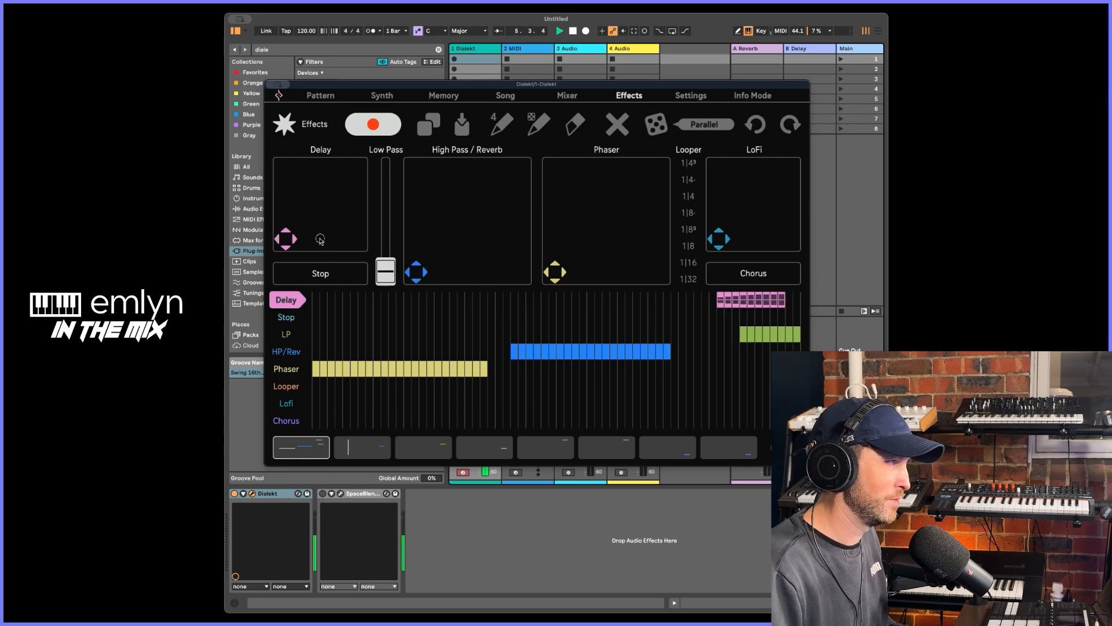
mouse_move(320, 239)
left_mouse_down()
mouse_move(336, 191)
mouse_move(365, 165)
left_mouse_up()
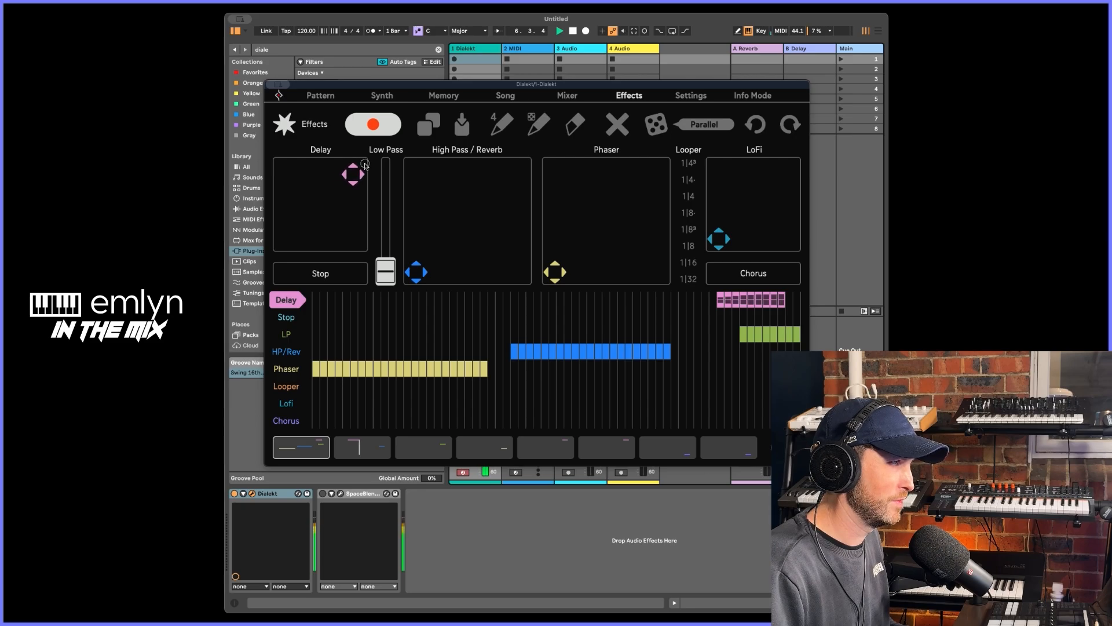
- Record LoFi, Chorus and Stop effect moves during playback, and end the effects recording
left_click(656, 211)
left_click(770, 205)
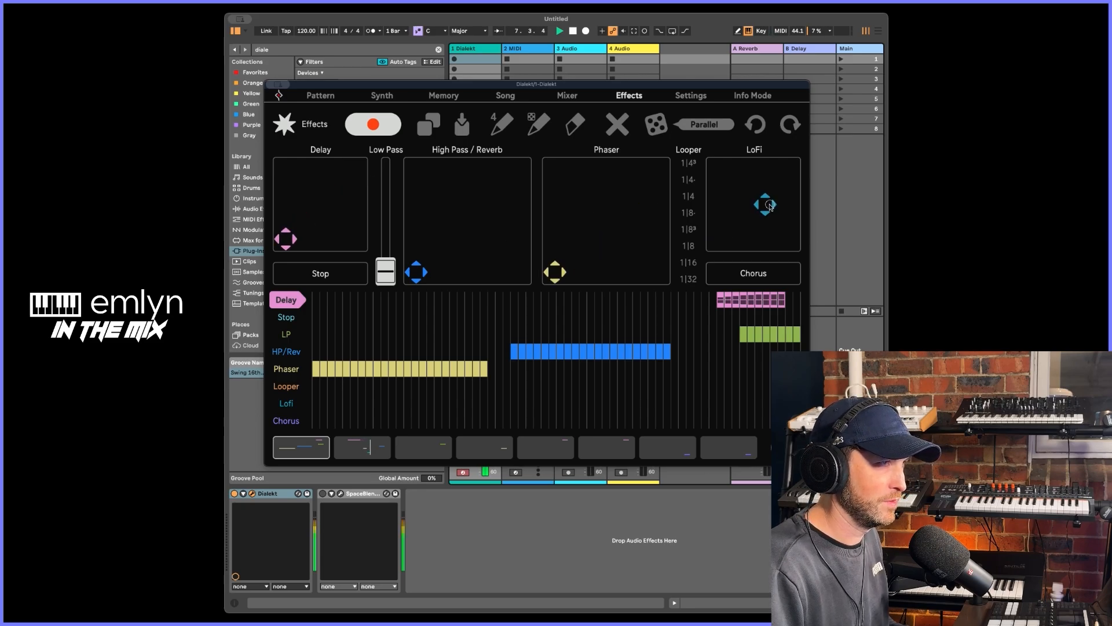
left_click_drag(769, 206, 708, 250)
left_click(733, 273)
left_click(733, 273)
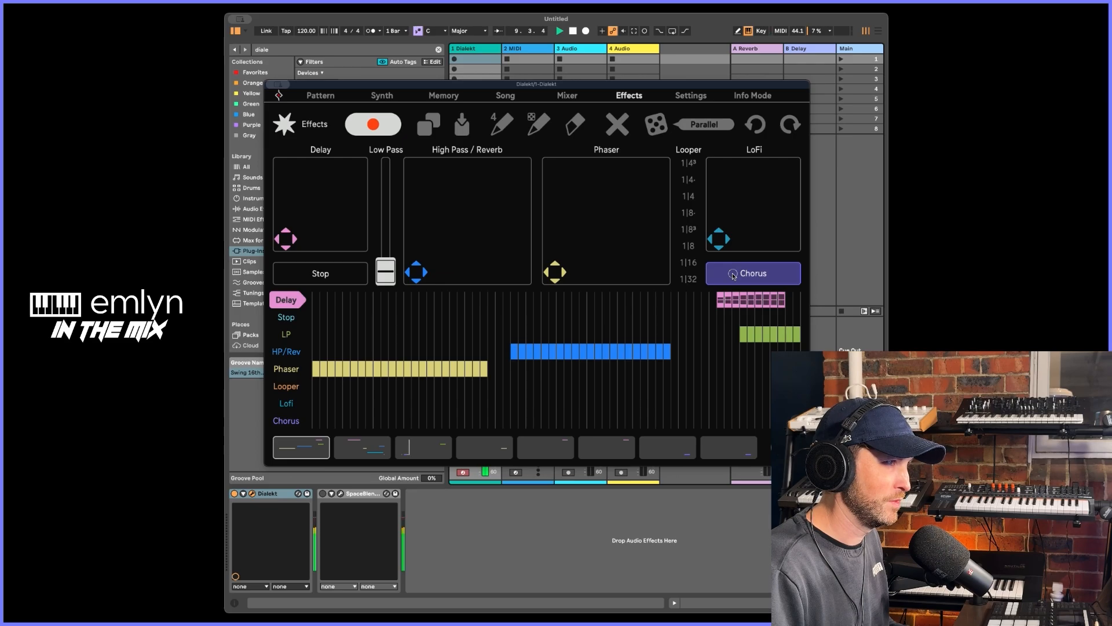
left_click(344, 269)
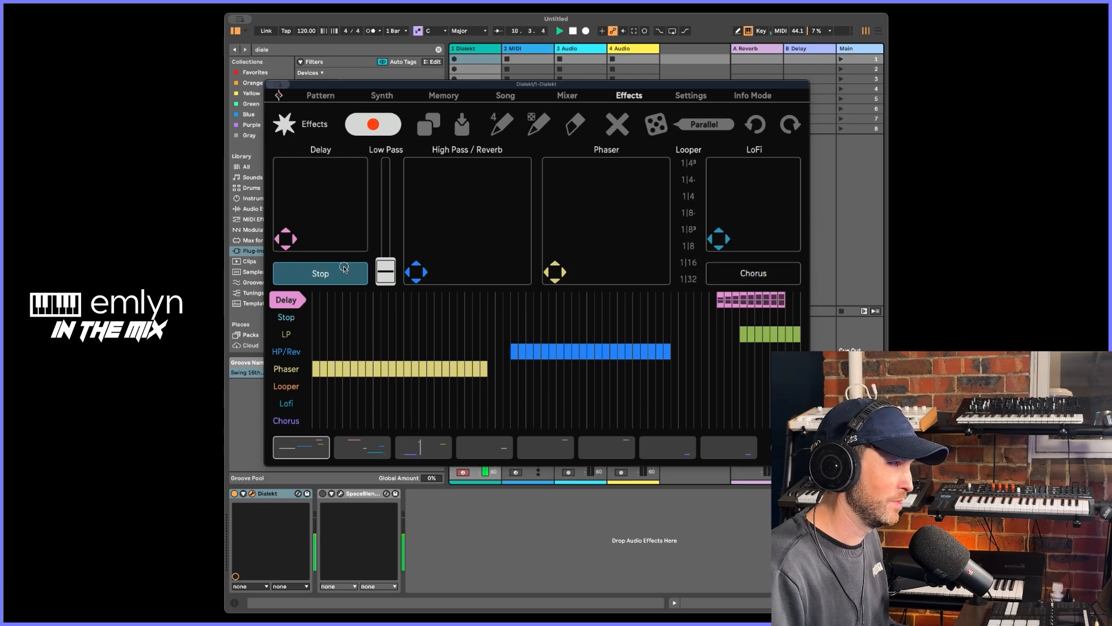
left_click(380, 126)
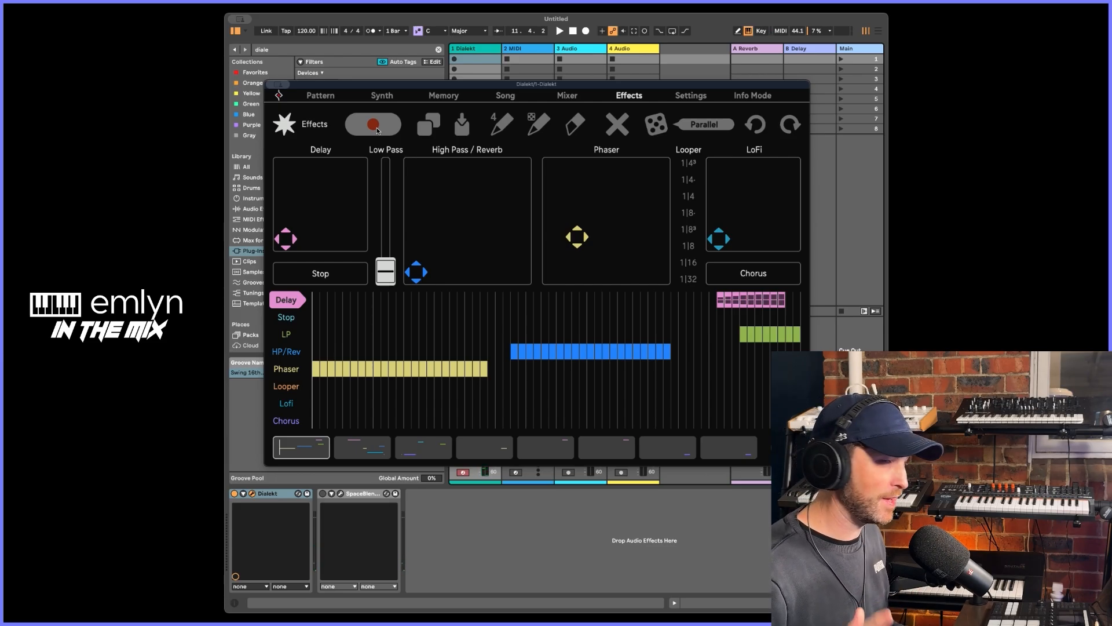
key("space")
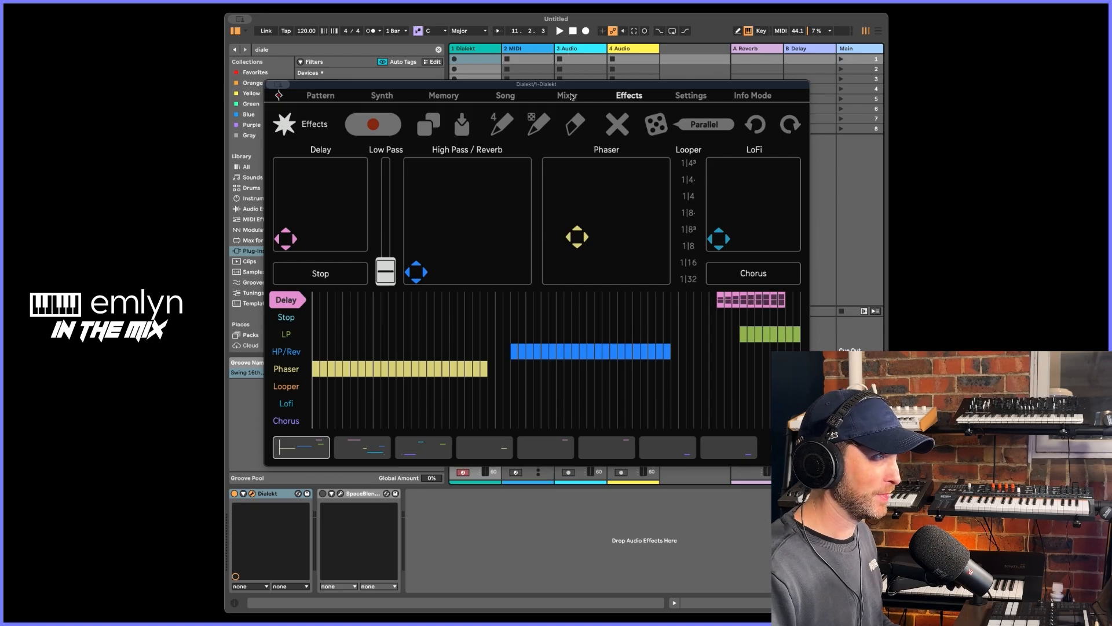
- Go to the memory page and switch between the first and second FX slots
left_click(512, 98)
left_click(443, 98)
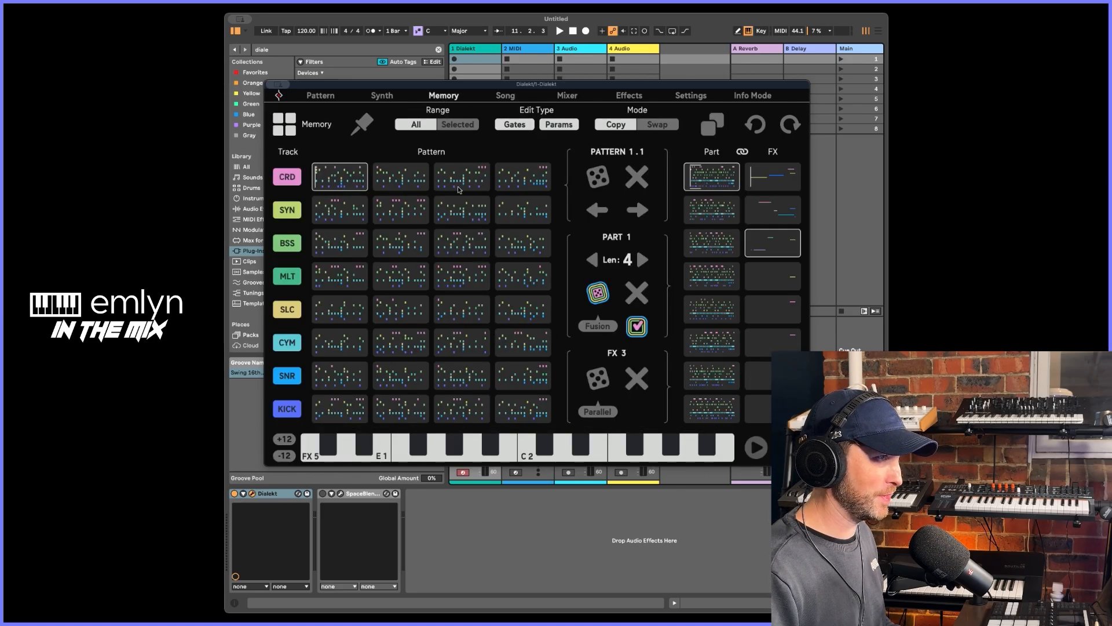
left_click(767, 182)
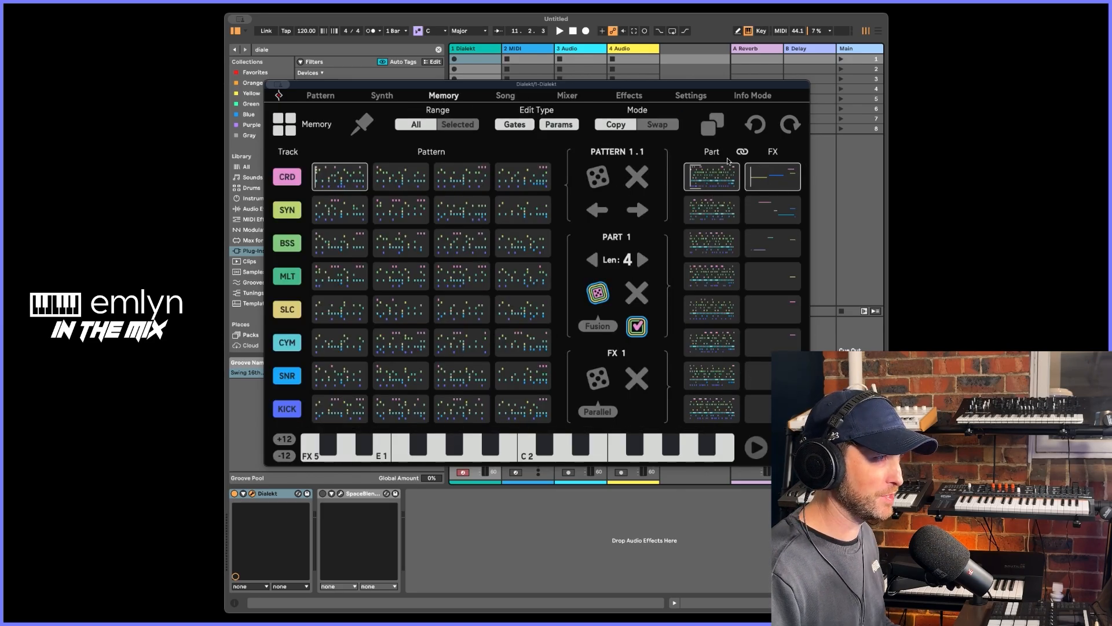
left_click(761, 203)
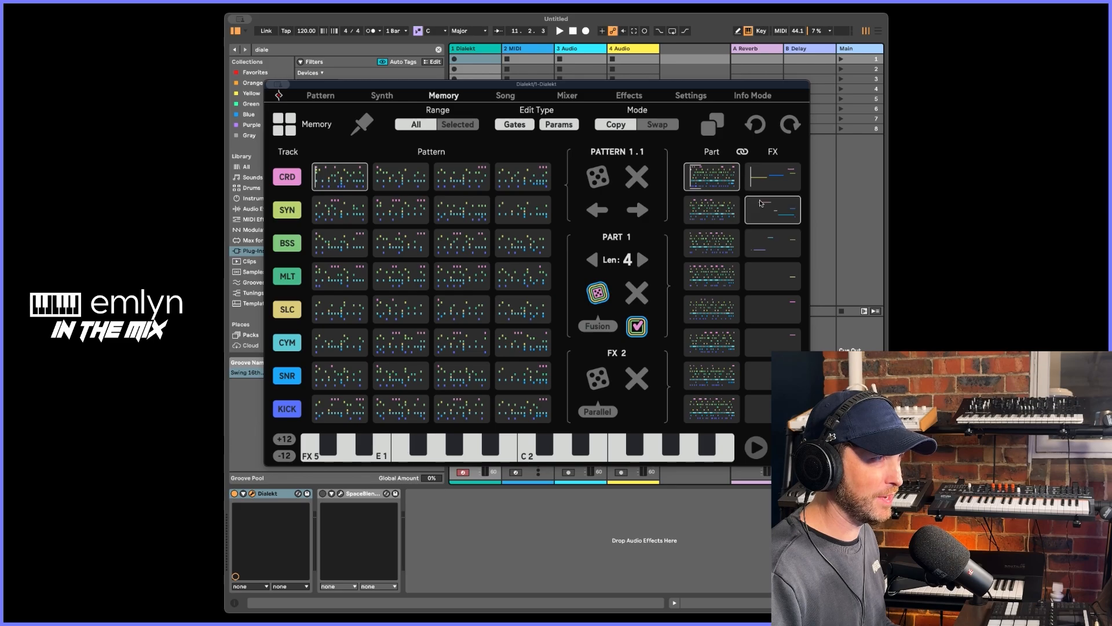
left_click(747, 173)
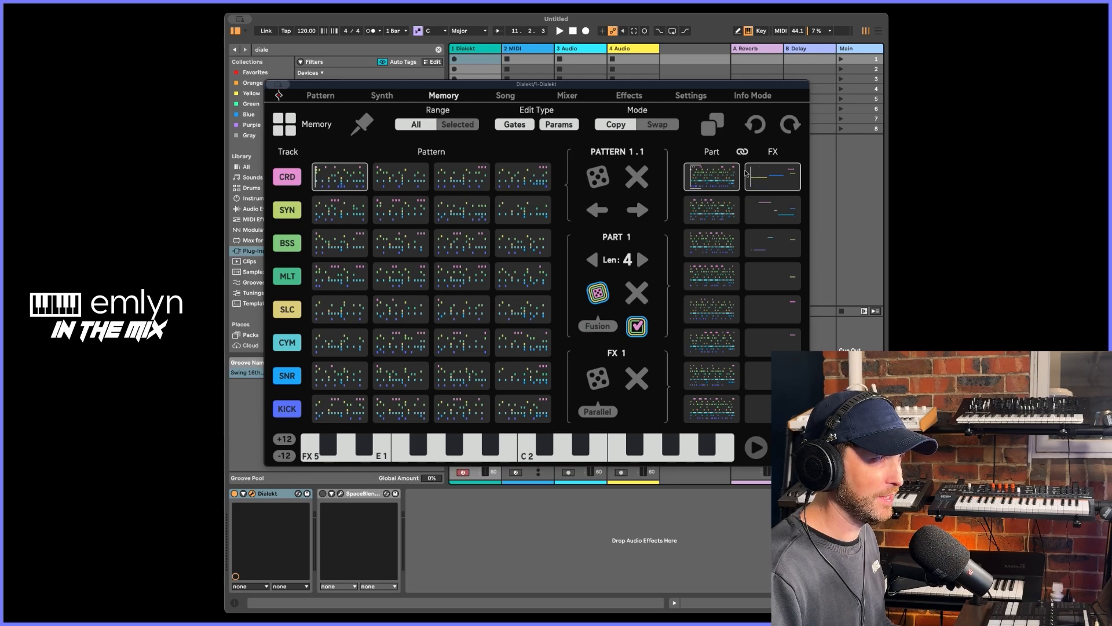
- Select part 2 and copy the first FX pattern onto the remaining FX slots
left_click(720, 201)
left_click(761, 205)
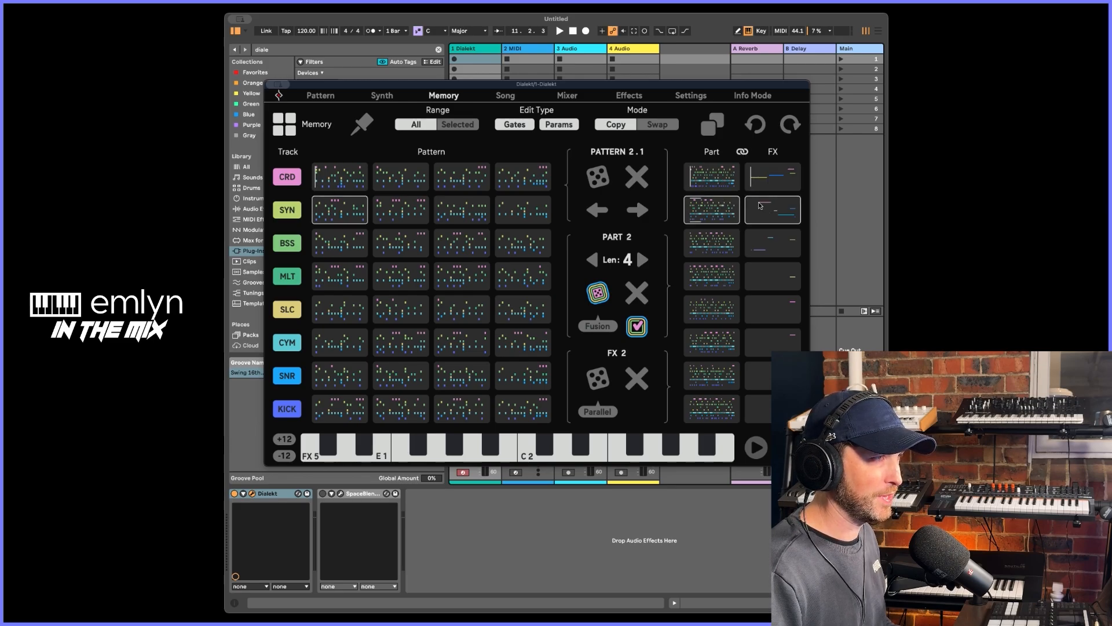
left_click_drag(762, 180, 783, 228)
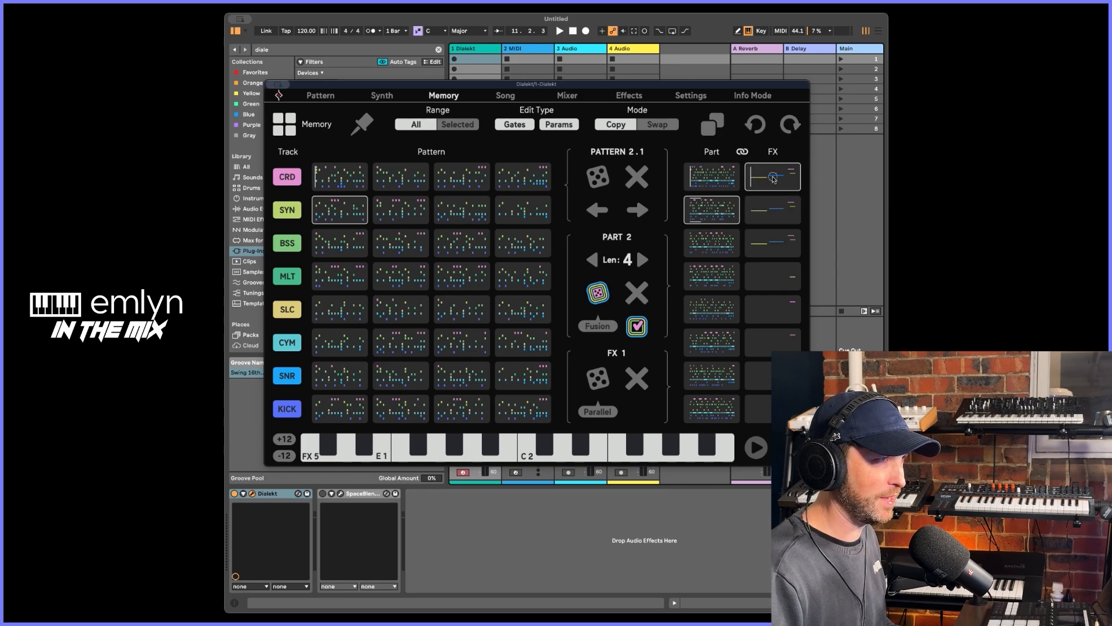
left_click_drag(774, 179, 769, 398)
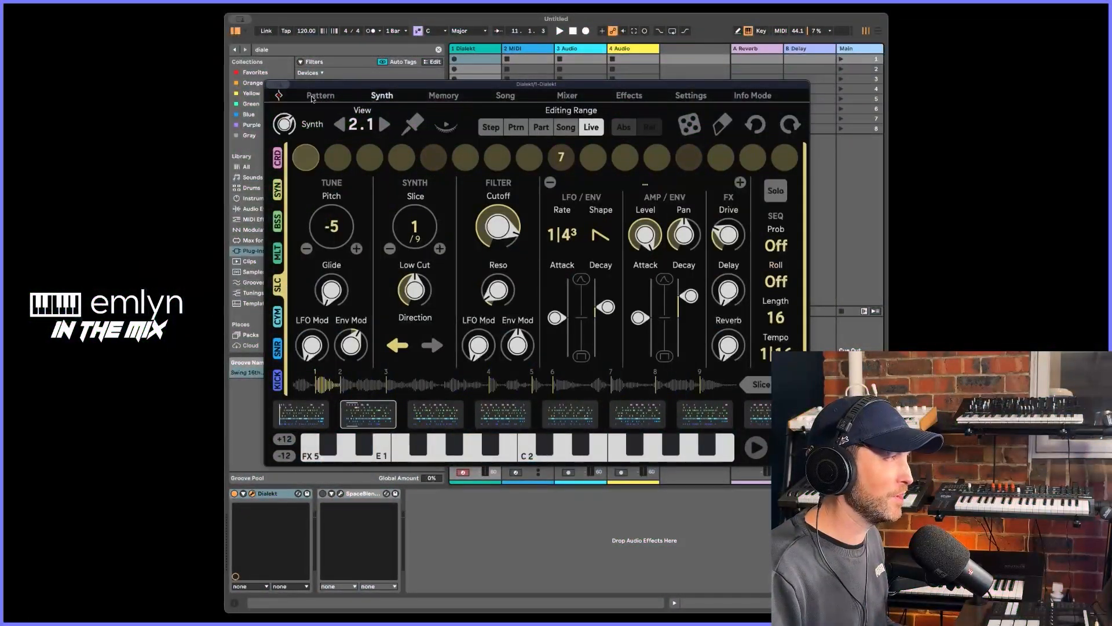
- Tour the Pattern, Synth, Memory, Song, Mixer and Effects pages in order
left_click(313, 97)
left_click(382, 97)
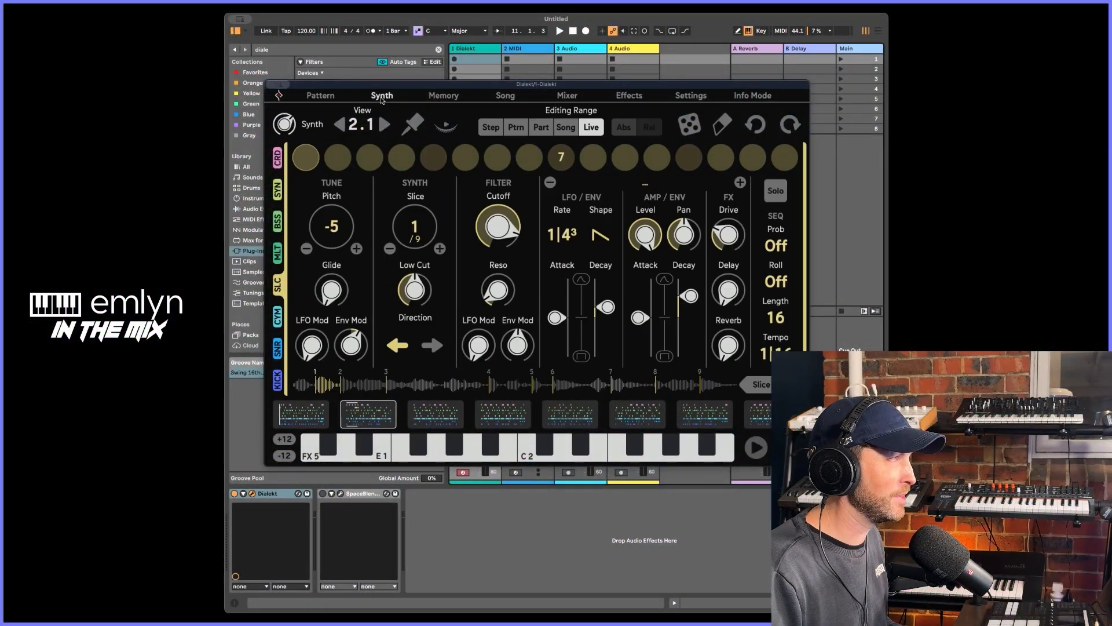
left_click(445, 99)
left_click(502, 100)
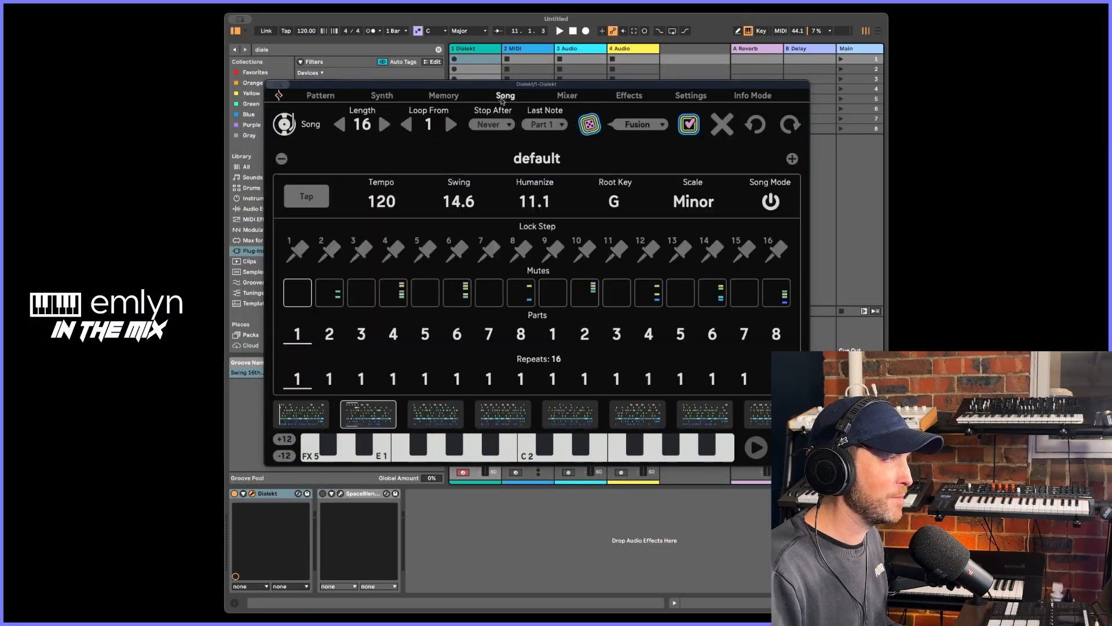
left_click(591, 98)
left_click(625, 97)
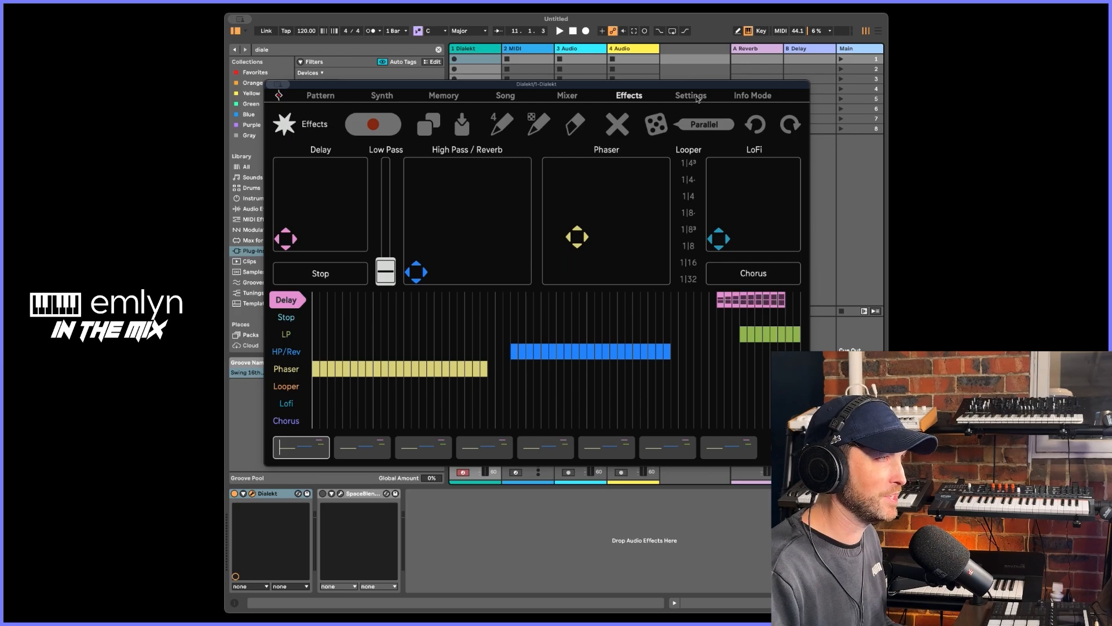
- Show the Settings page and toggle Info Mode on and off
left_click(694, 96)
left_click(750, 97)
left_click(750, 96)
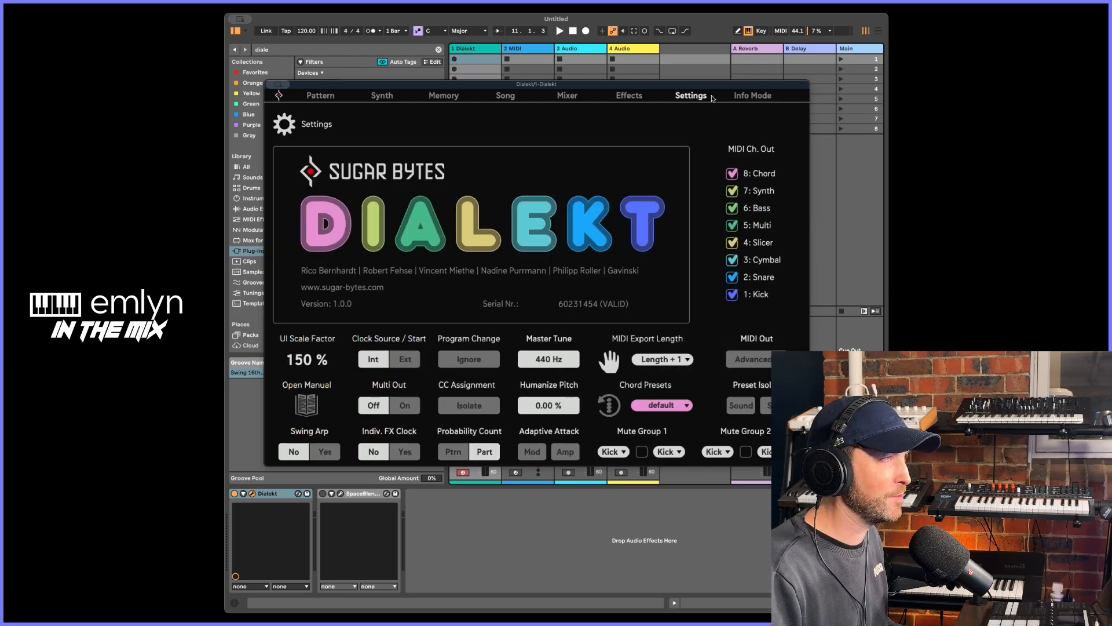
left_click(750, 96)
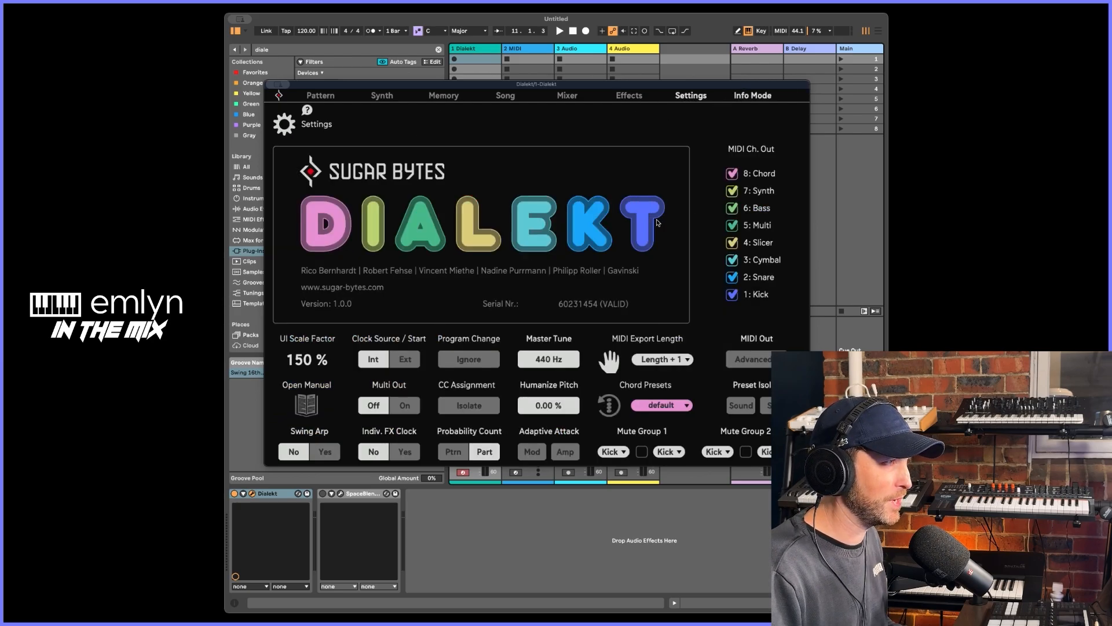
left_click(750, 96)
- Use the page-title selector to switch through the Pattern, Synth and Memory pages and return to Pattern
left_click(322, 98)
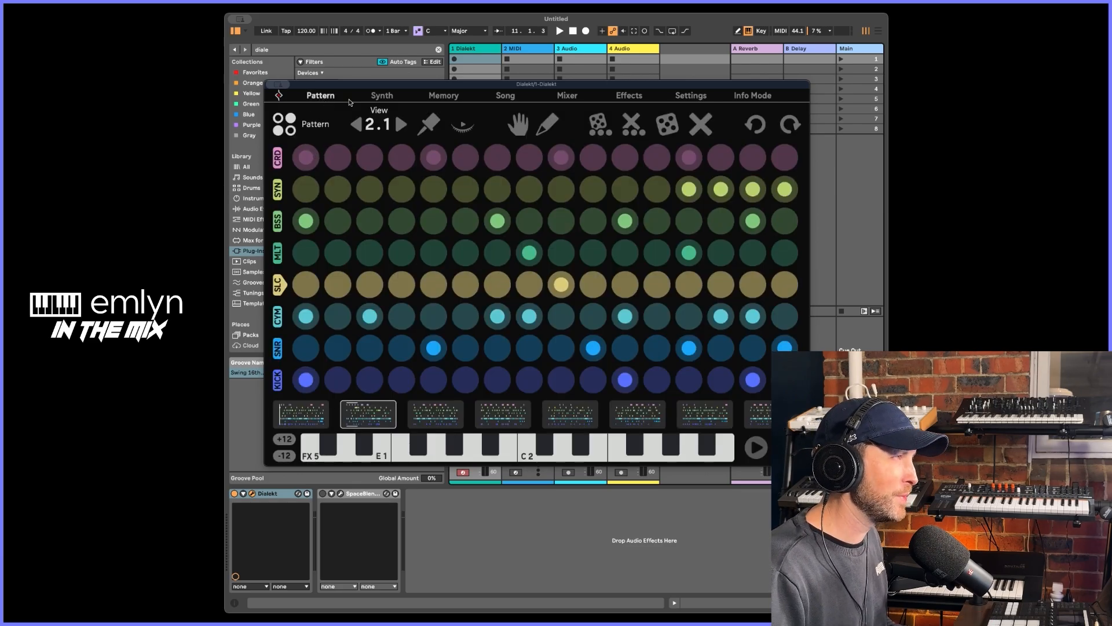
left_click(287, 133)
left_click(328, 160)
left_click(287, 125)
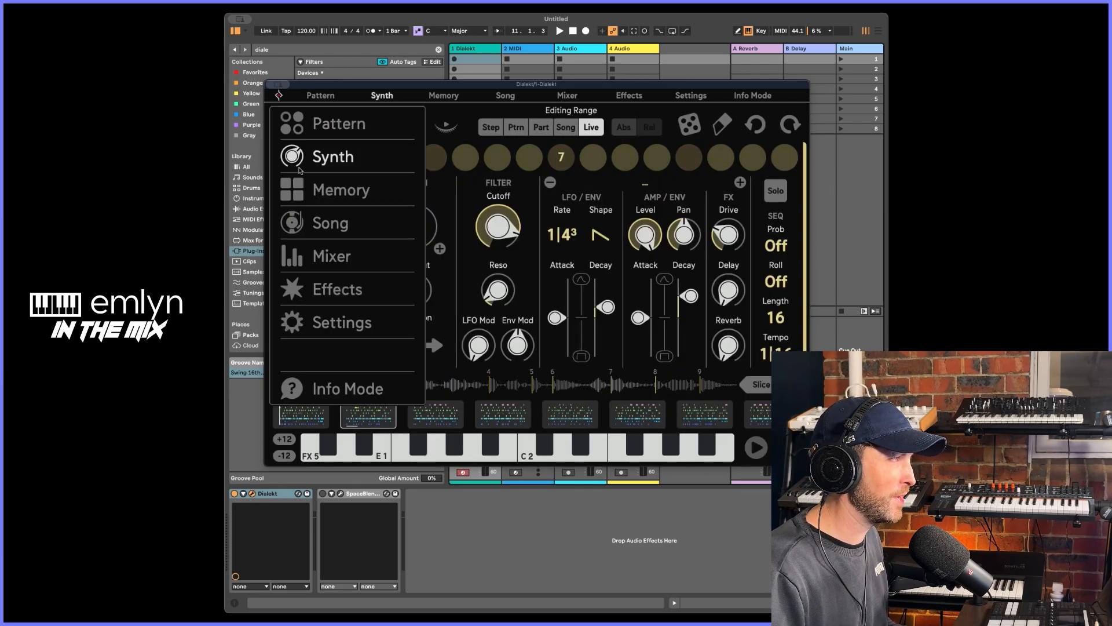
left_click(340, 190)
left_click(288, 135)
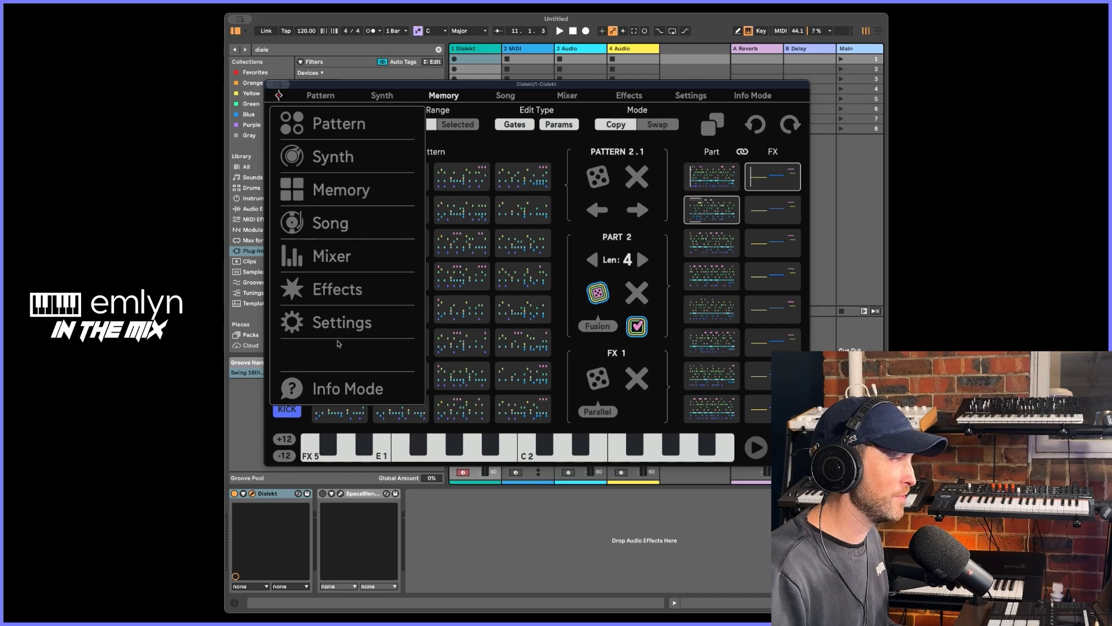
left_click(329, 126)
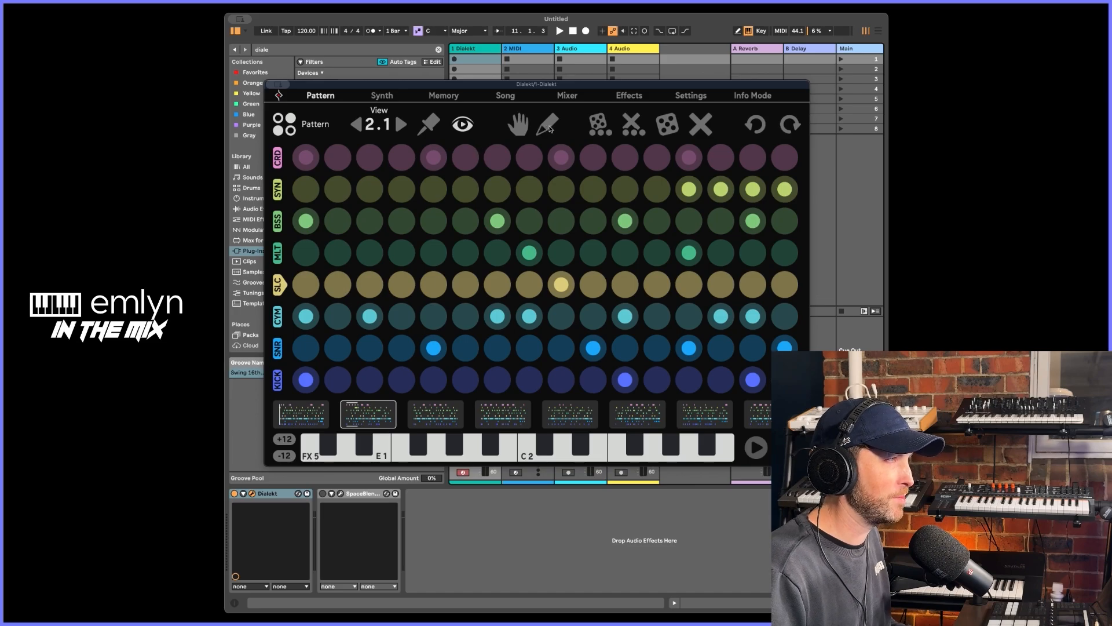
- Play the pattern, and visit the Effects, Mixer and Song pages before showing the memory page
key("space")
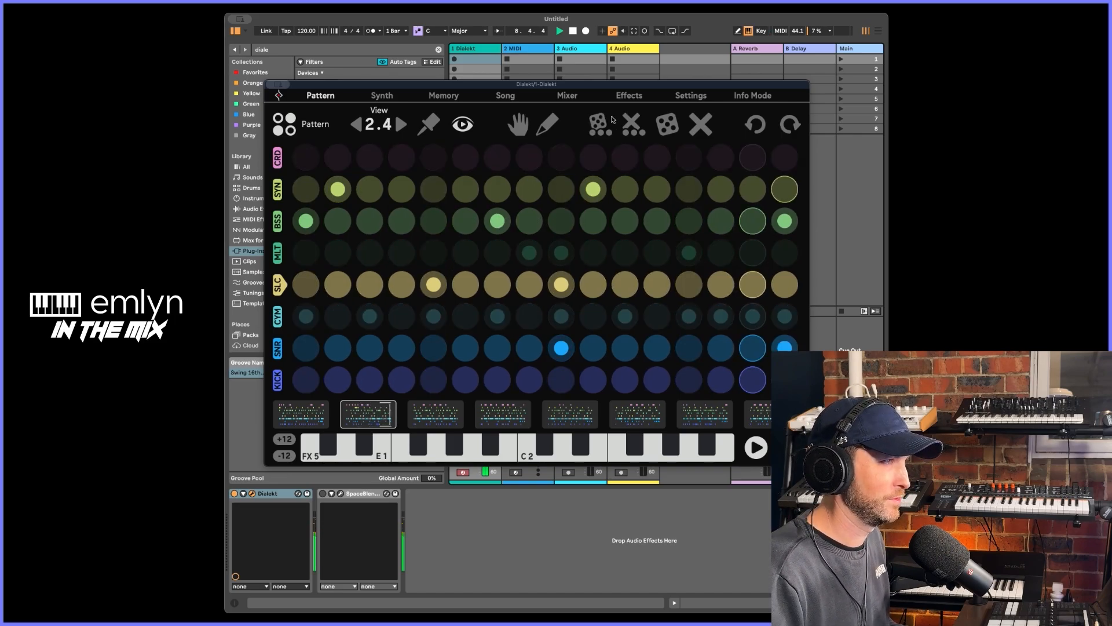
left_click(637, 97)
left_click(582, 96)
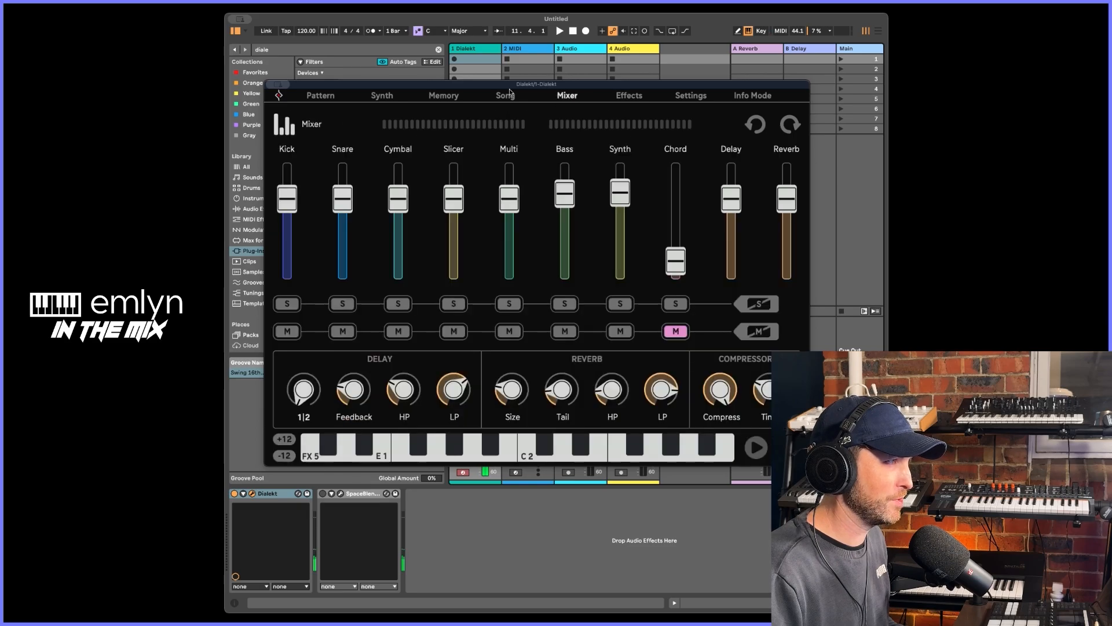
left_click(506, 96)
left_click(461, 97)
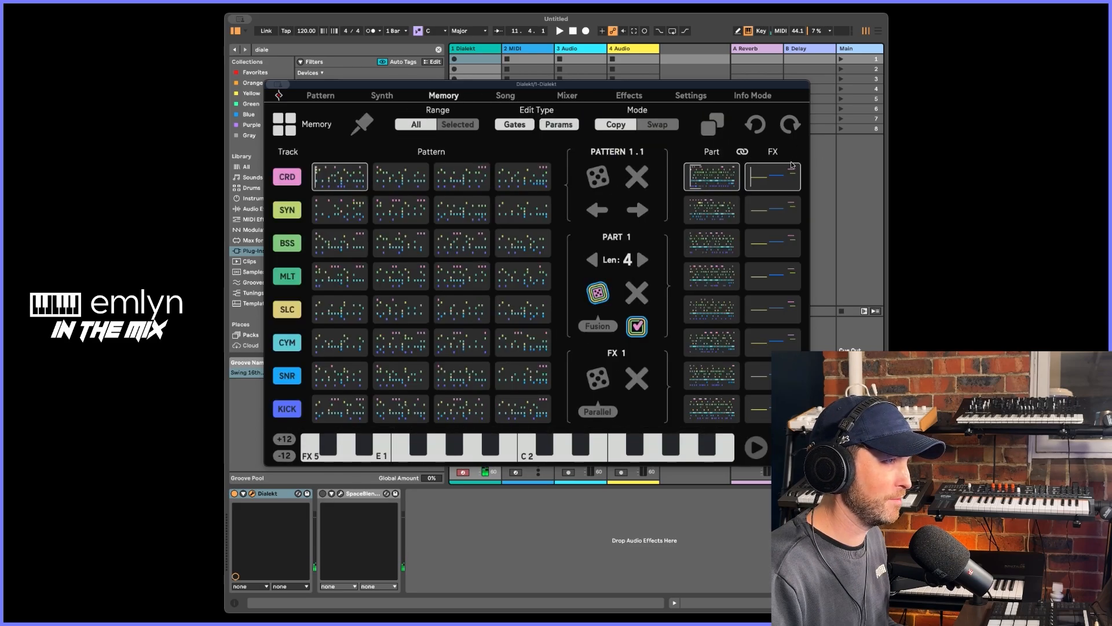
- Undo the FX pattern copies on the Memory page one after another, back to the CRD selection
left_click(756, 125)
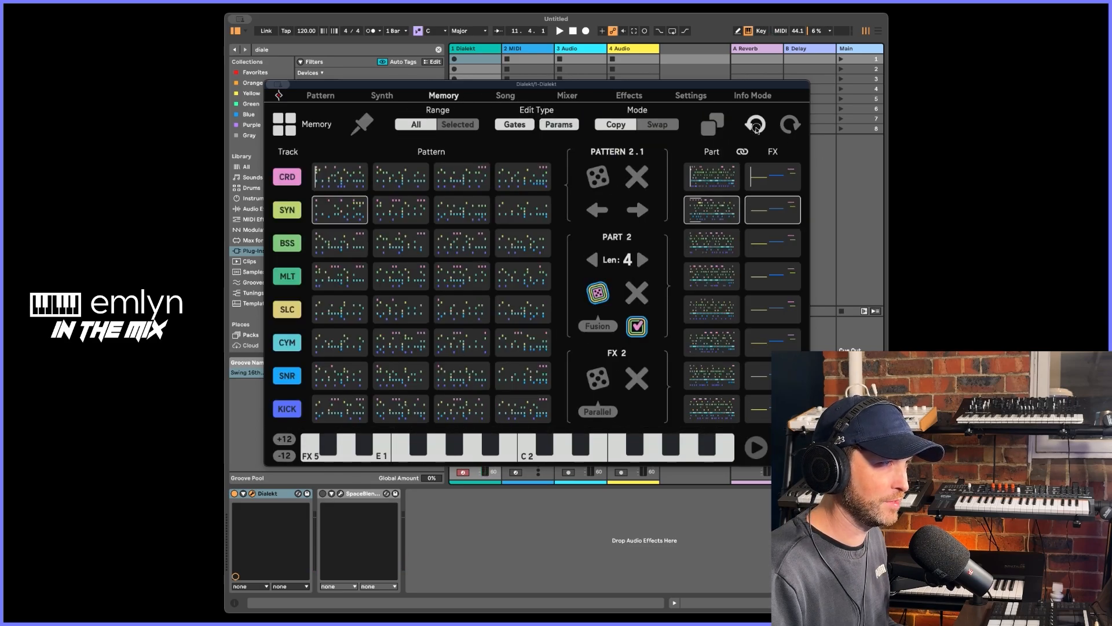
left_click(756, 125)
left_click(756, 125)
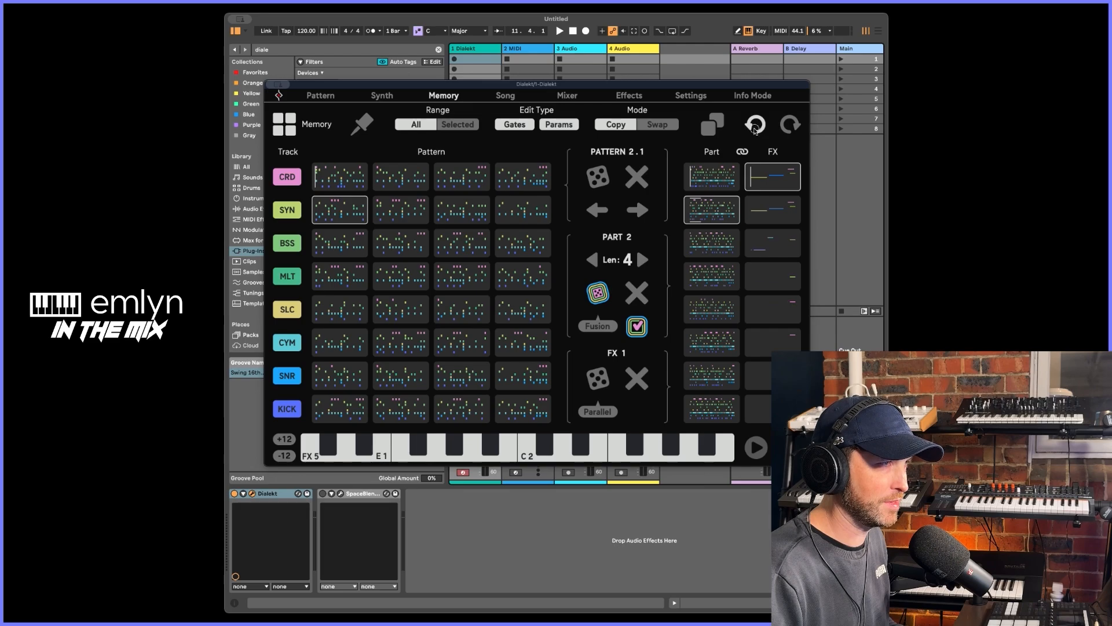
left_click(756, 126)
left_click(756, 127)
left_click(755, 126)
left_click(755, 127)
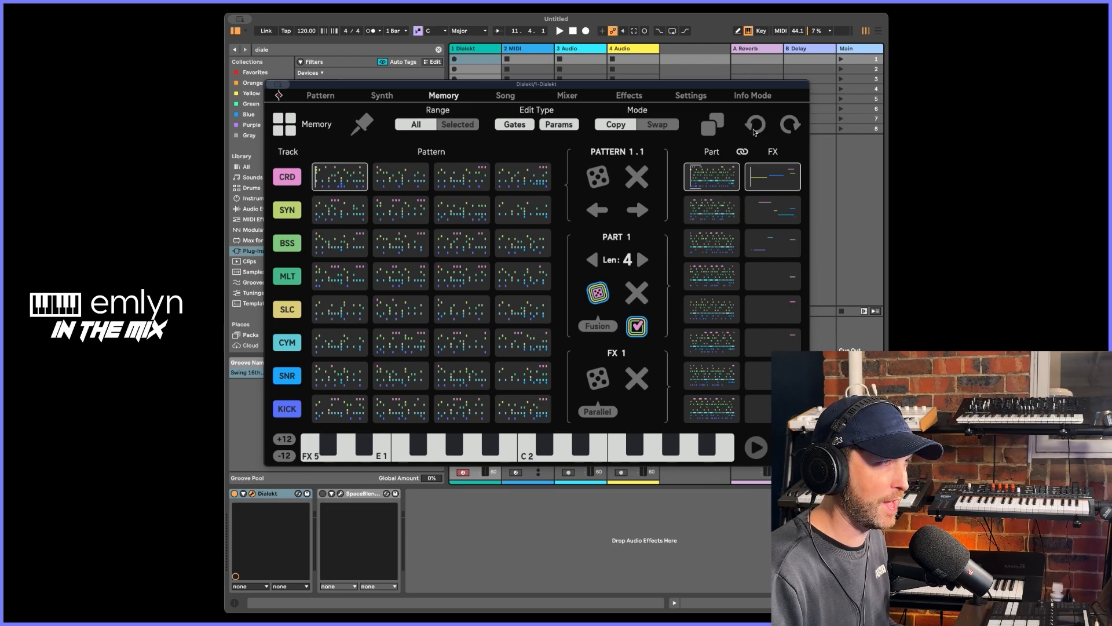
- Open FX 1 in the effects editor, extend its Phaser block by two steps, and clear the effects of this part only
double_click(763, 181)
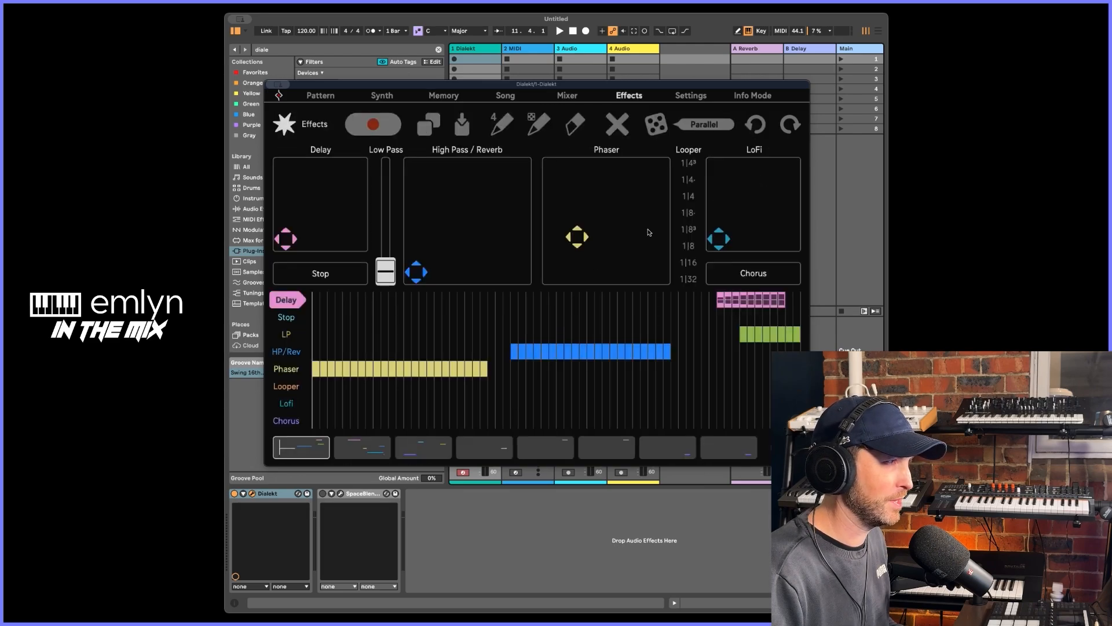
left_click(485, 370)
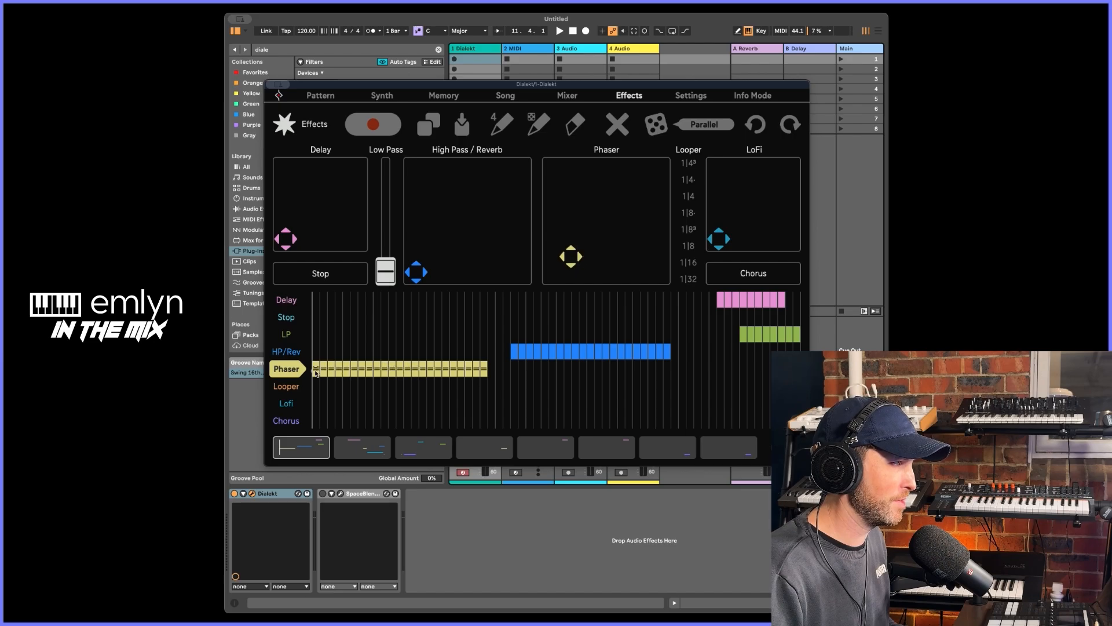
left_click_drag(494, 364, 505, 370)
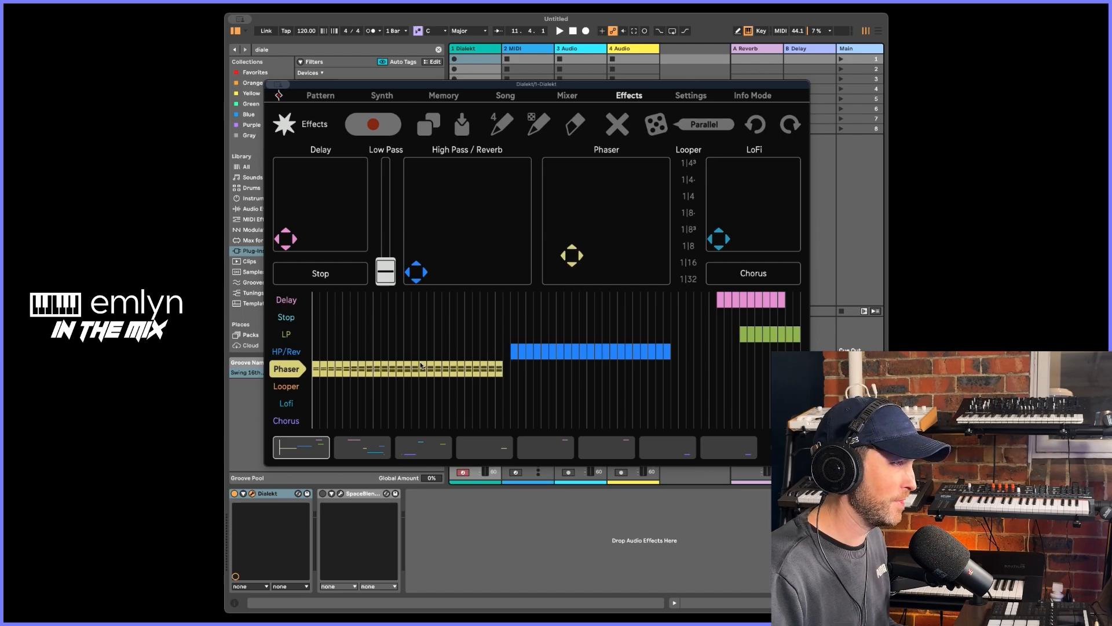
left_click(617, 124)
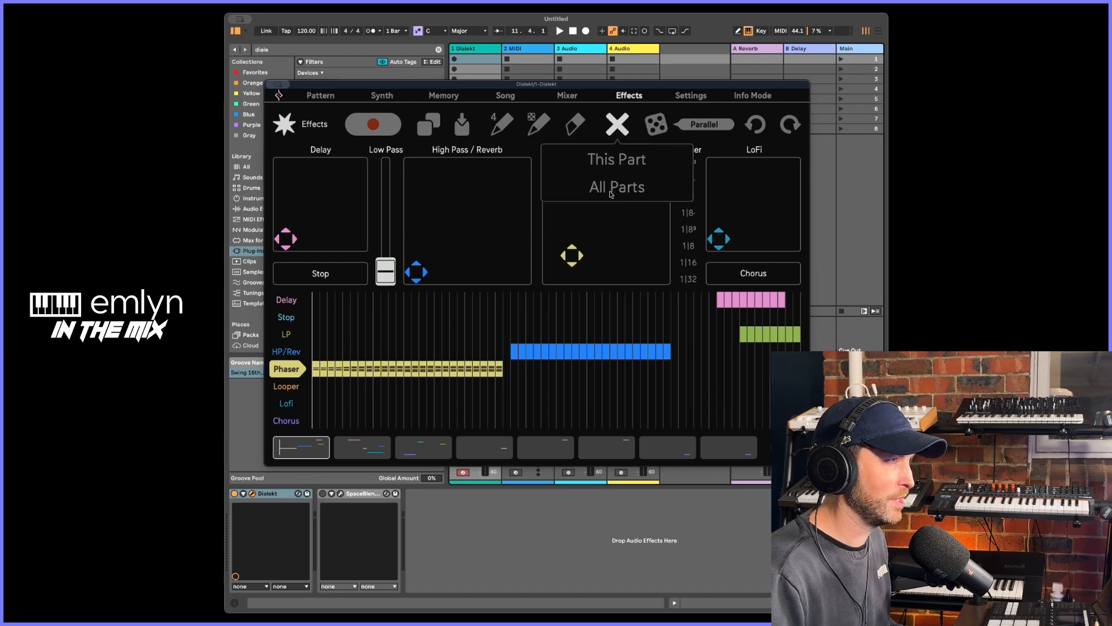
left_click(640, 163)
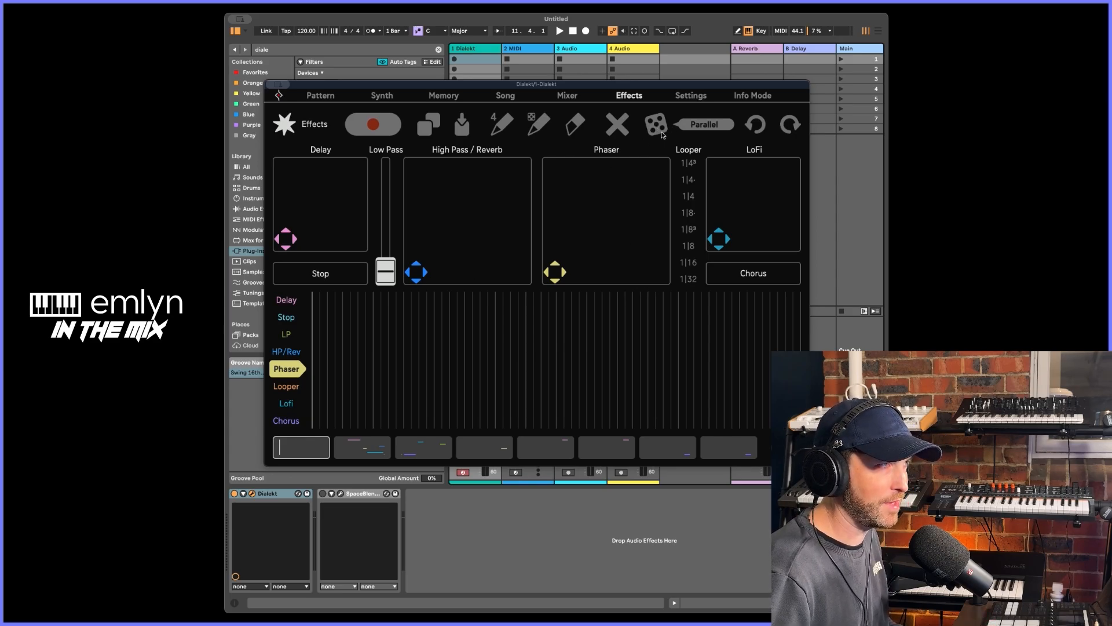
- Switch the effects randomizer to Serial, randomize this part's effects and play the result
left_click(658, 125)
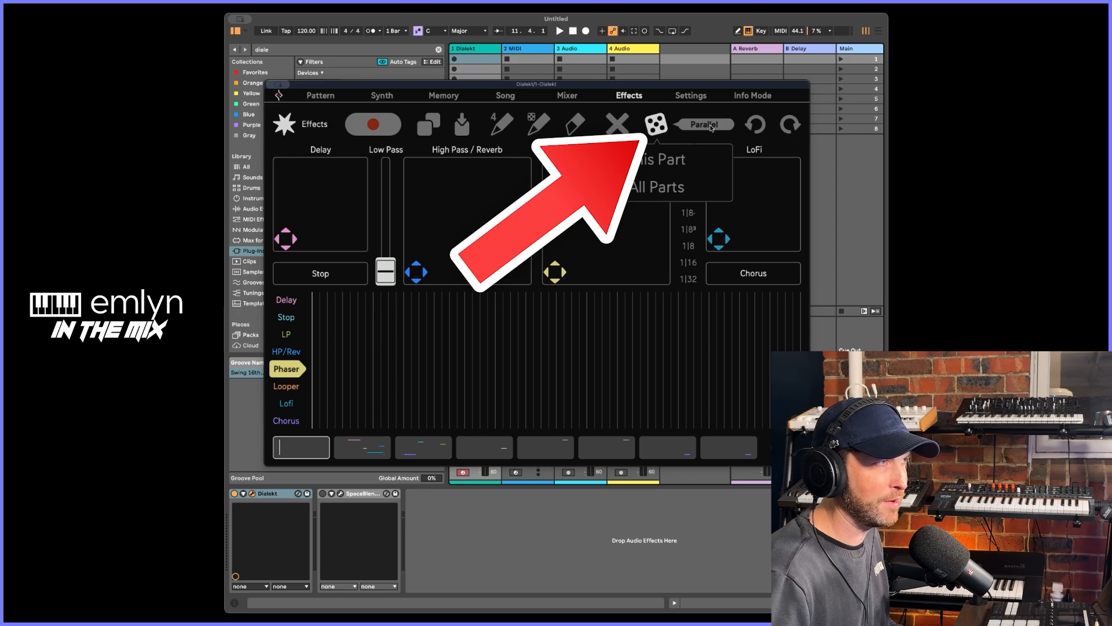
left_click(689, 126)
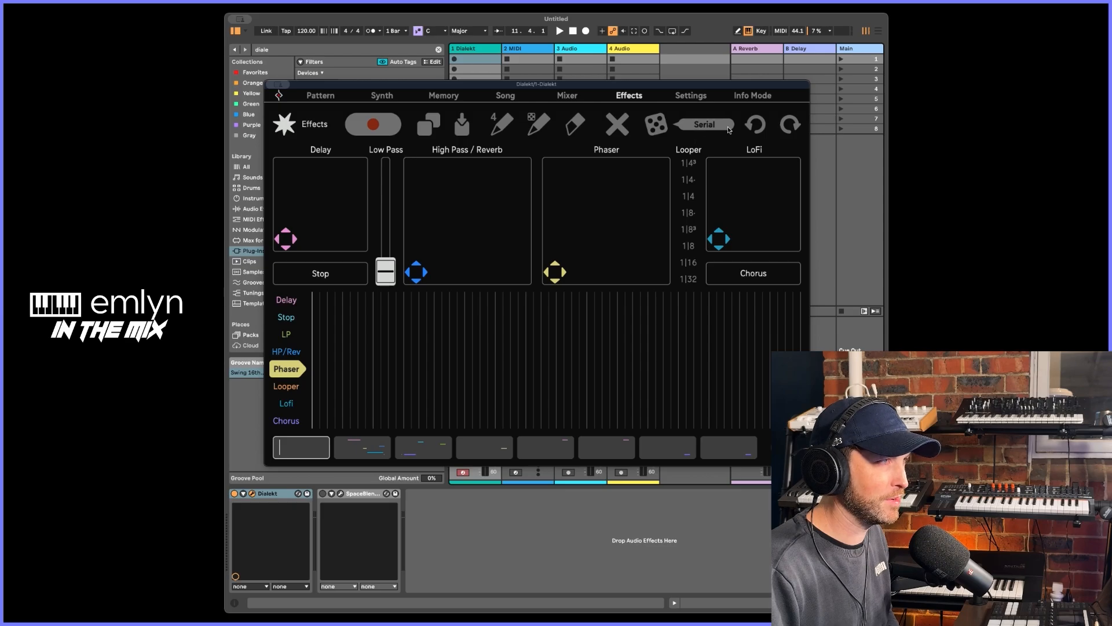
left_click(658, 131)
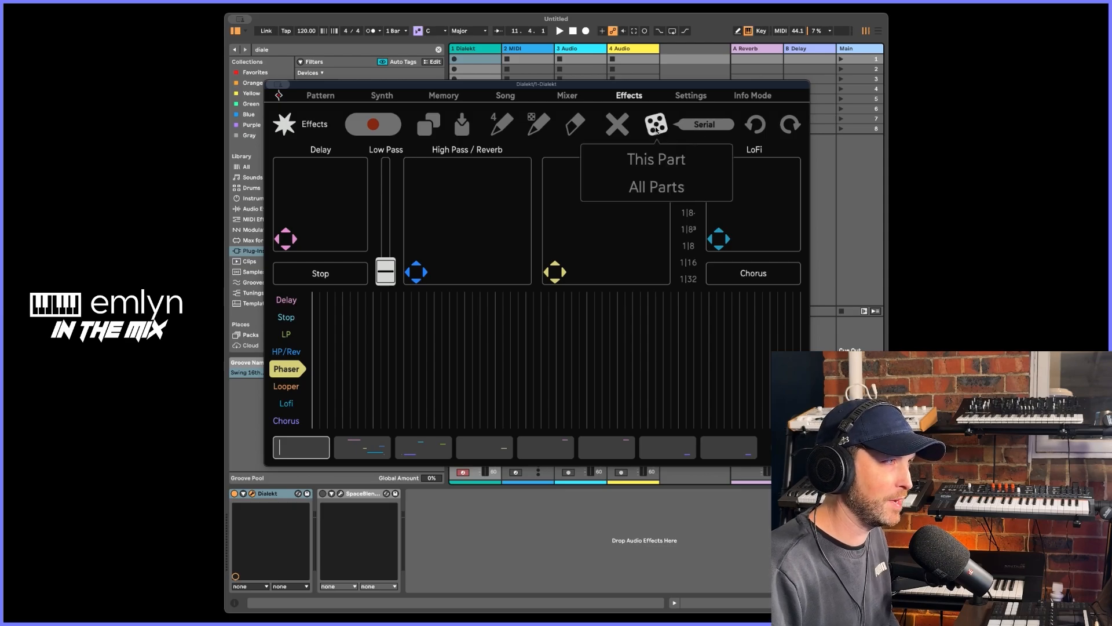
left_click(655, 165)
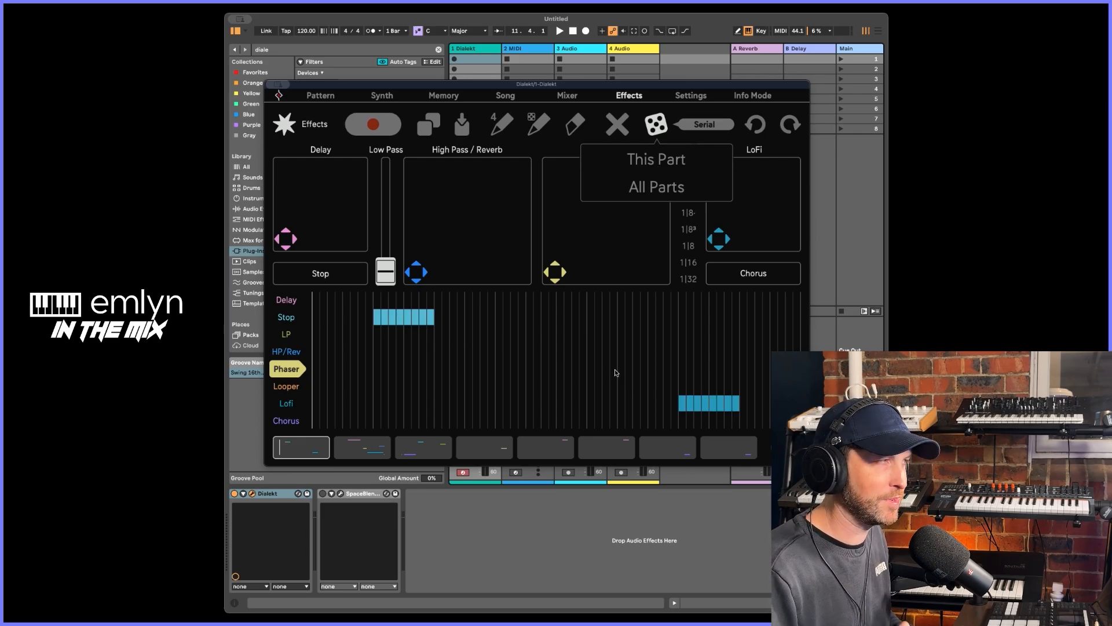
key("space")
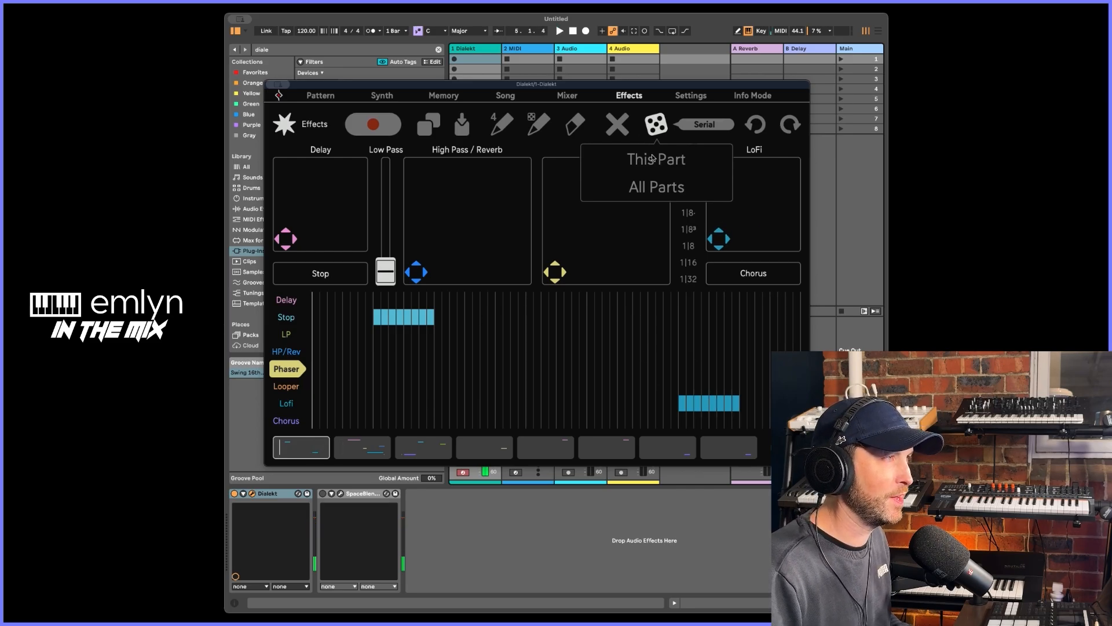
- Randomize this part's effects again a couple of times in Serial mode and listen to the playback
left_click(662, 126)
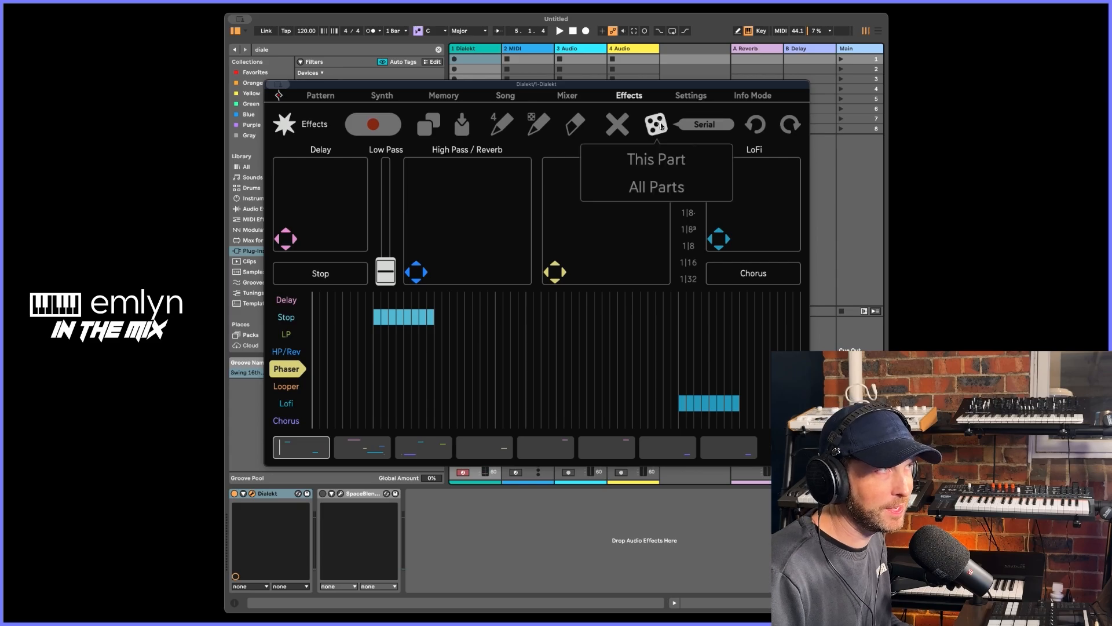
left_click(665, 159)
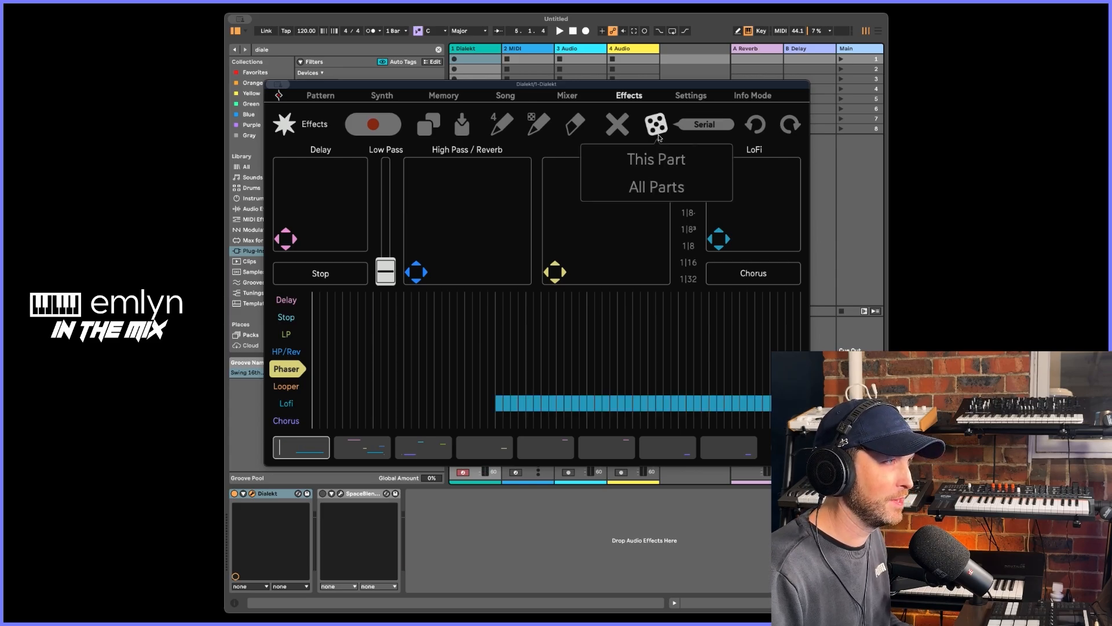
left_click(657, 127)
left_click(657, 128)
left_click(662, 159)
key("space")
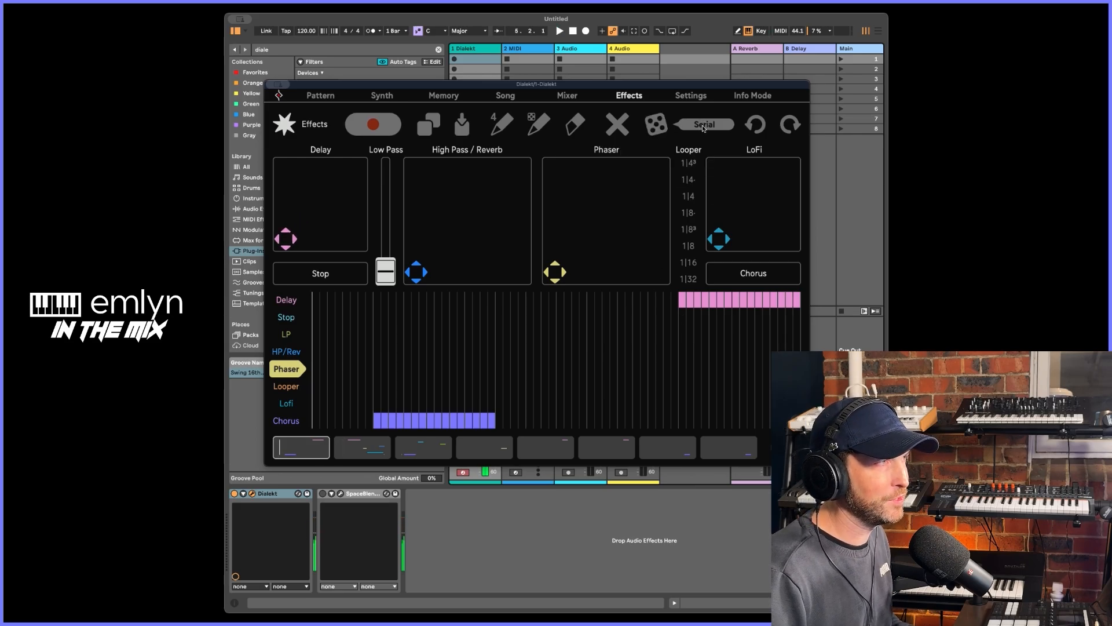
- Switch the effects randomizer to Parallel, randomize this part's effects twice and play the result
mouse_move(659, 131)
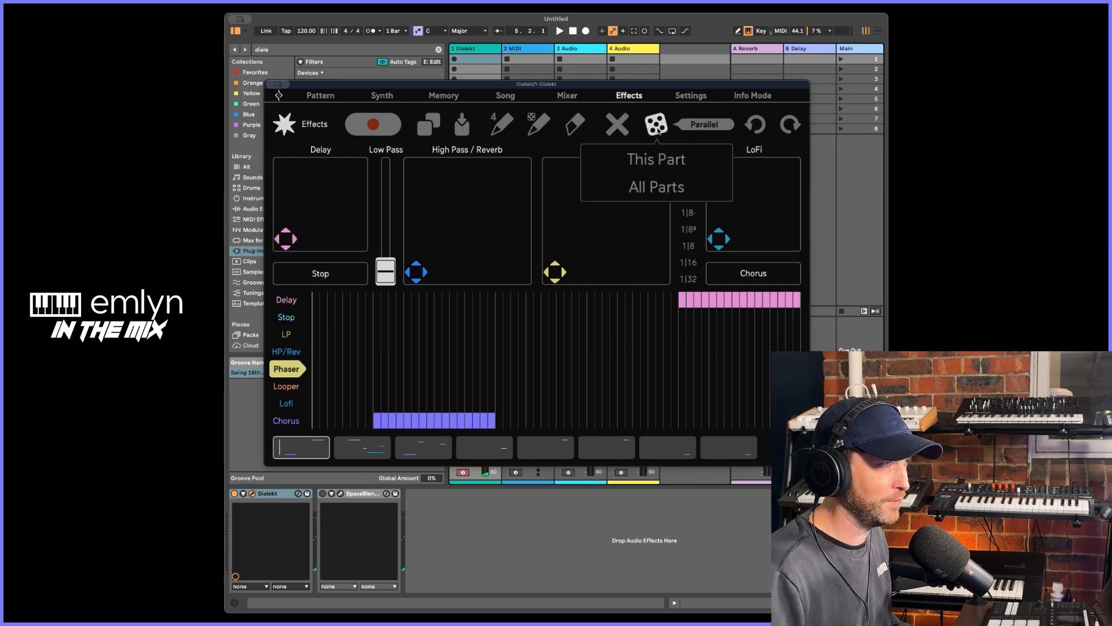
left_click(668, 160)
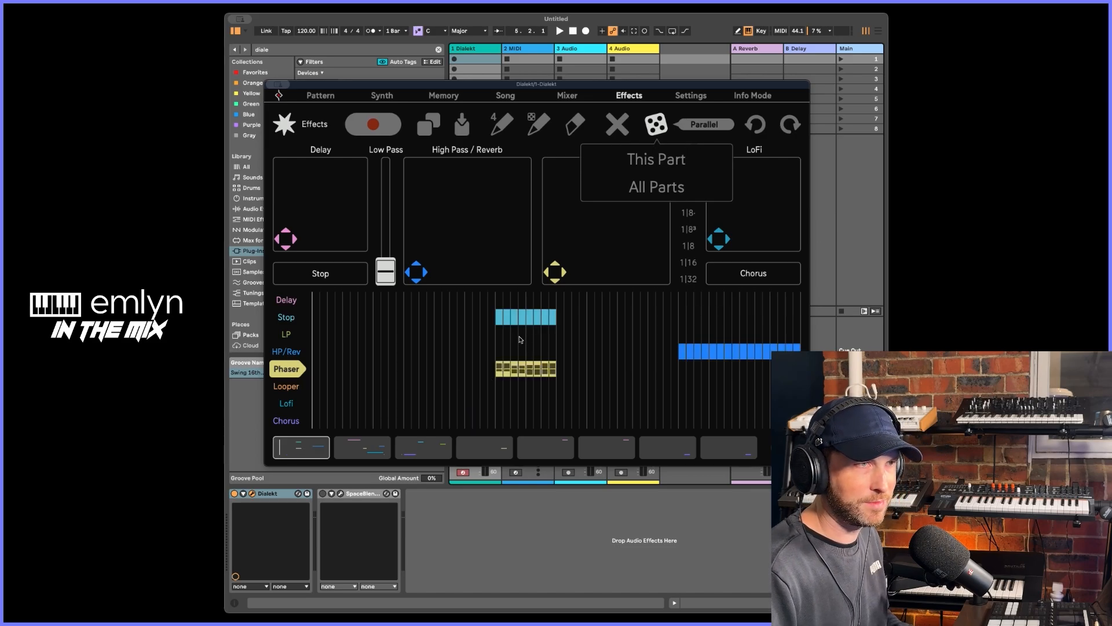
mouse_move(661, 139)
left_click(657, 160)
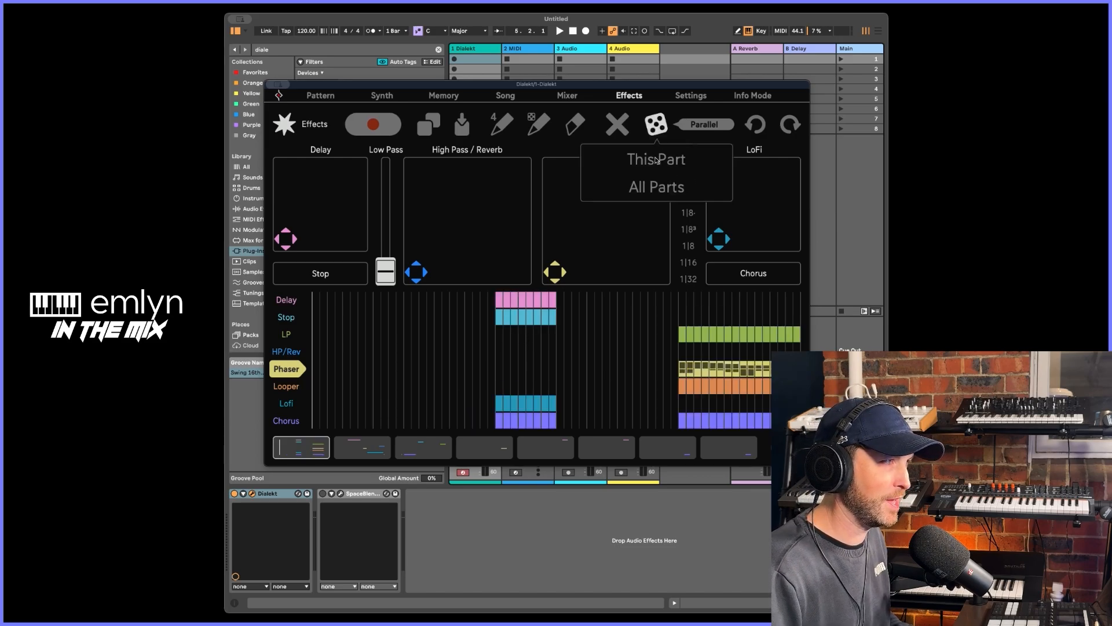
key("space")
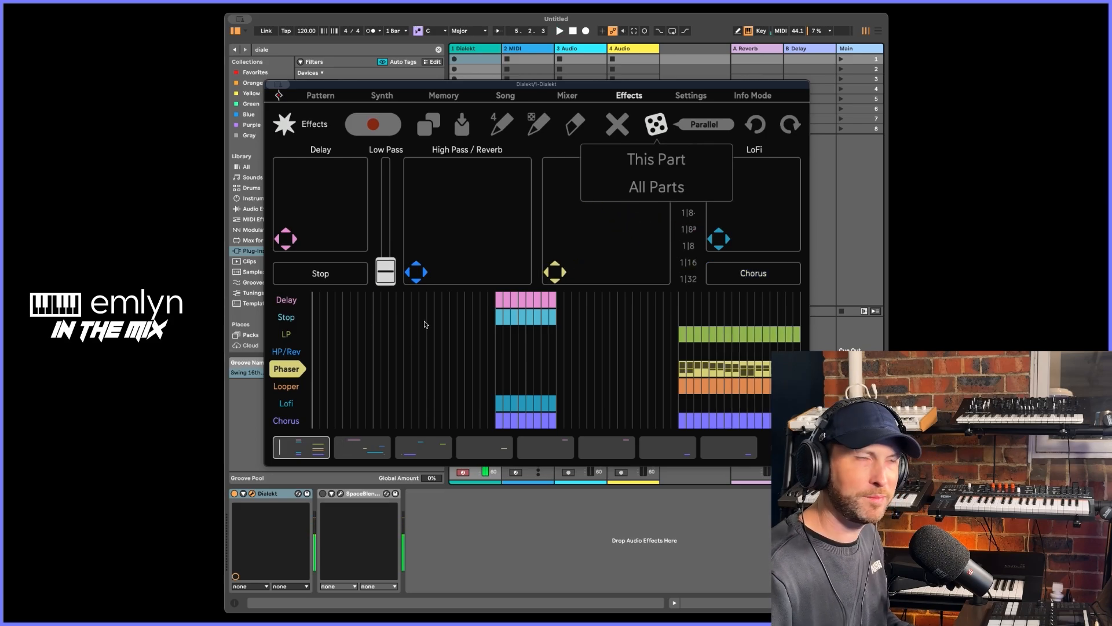
- Go to the Pattern page, randomize all tracks of pattern 1.1 and play it
left_click(321, 96)
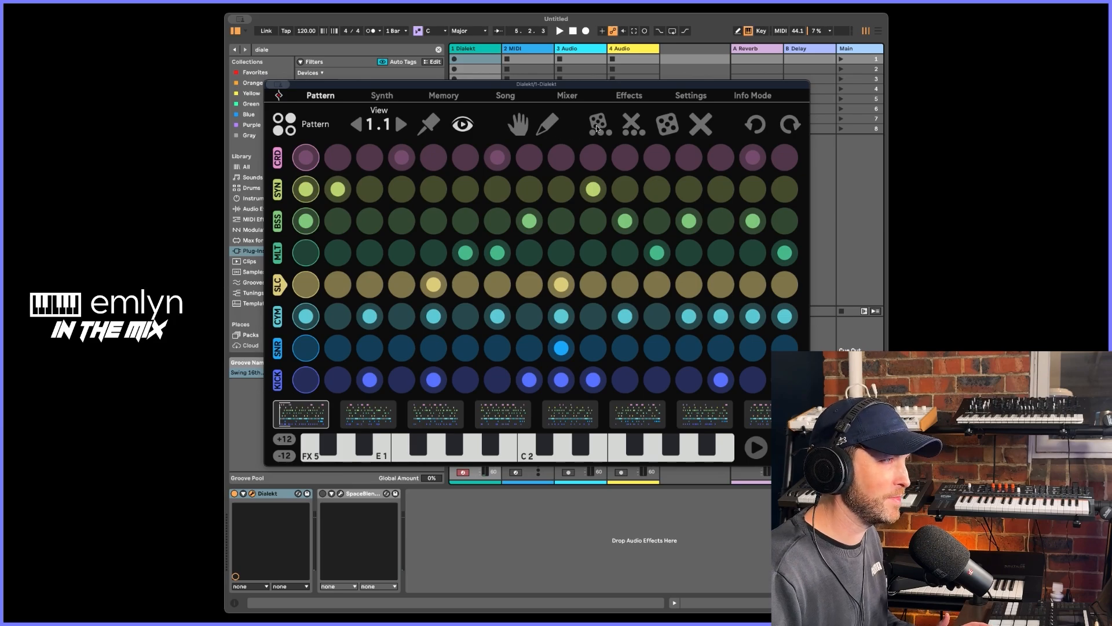
left_click(671, 126)
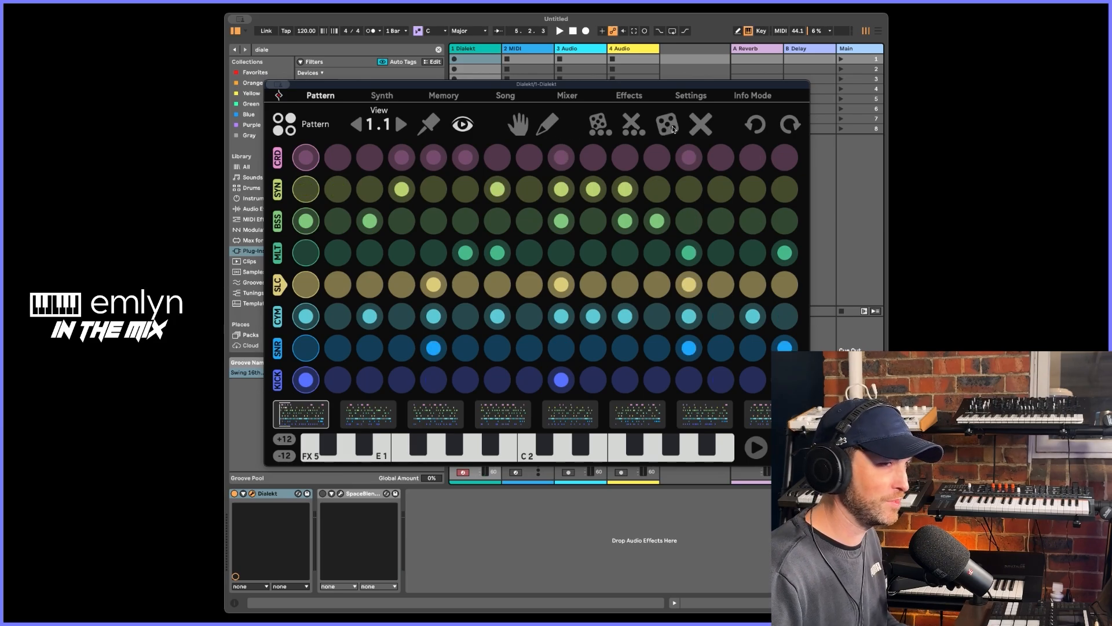
key("space")
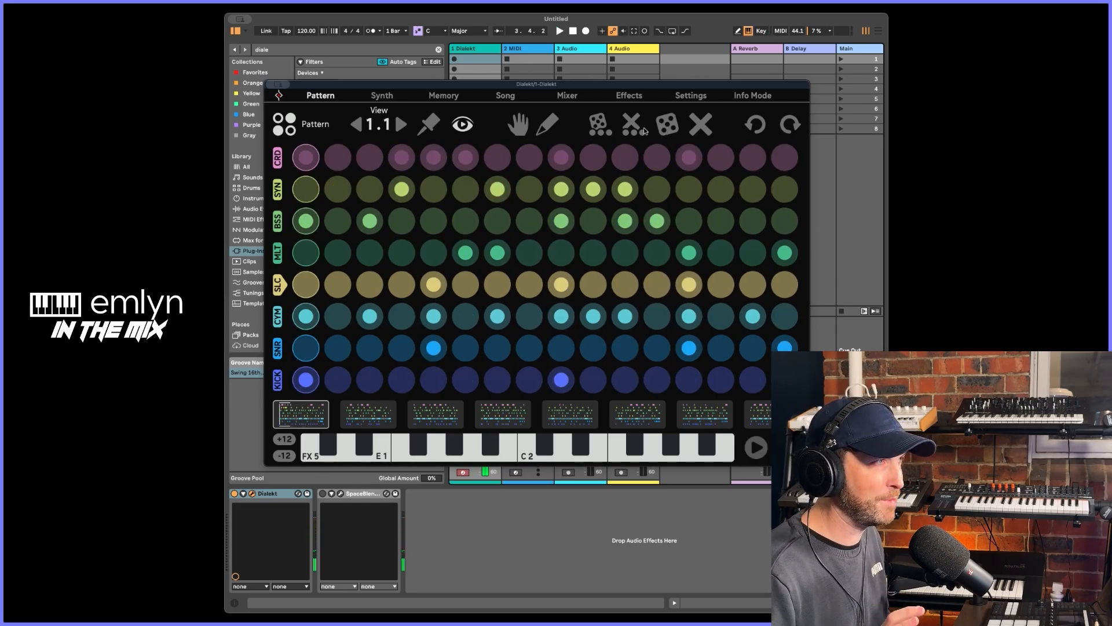
- Randomize only the SLC track, do the same for only the SYN track, and briefly play the pattern
left_click(593, 126)
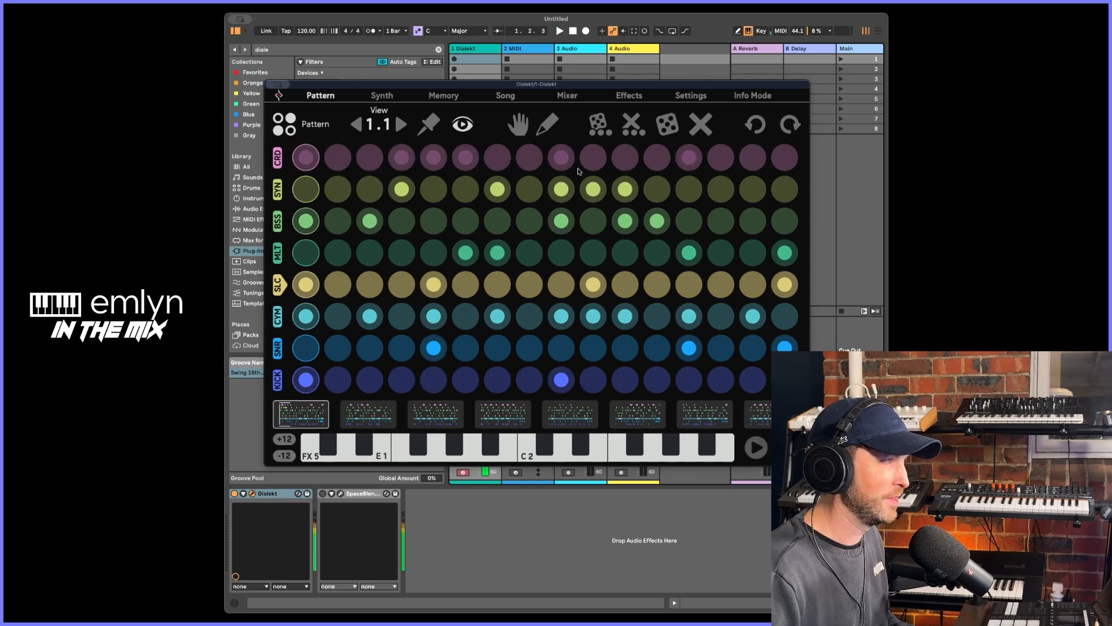
left_click(279, 255)
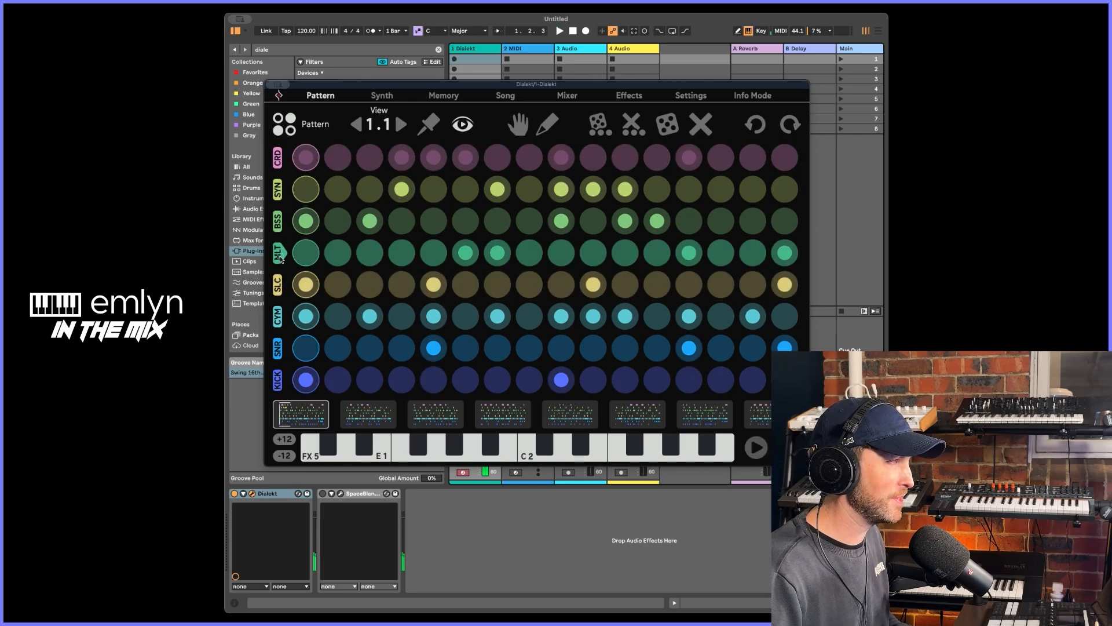
left_click(279, 190)
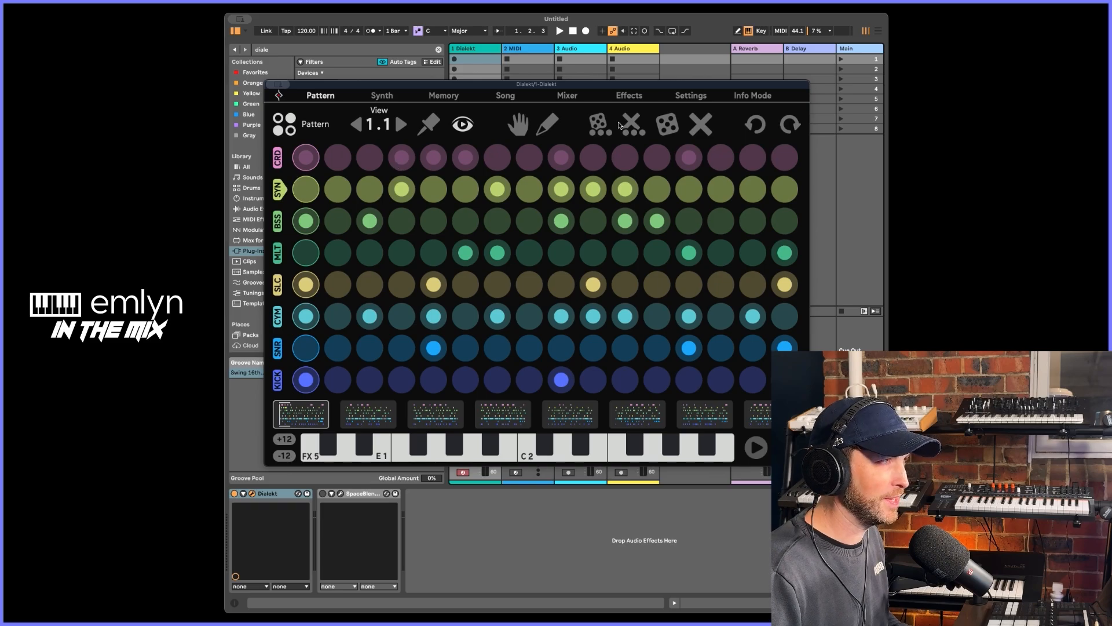
left_click(590, 128)
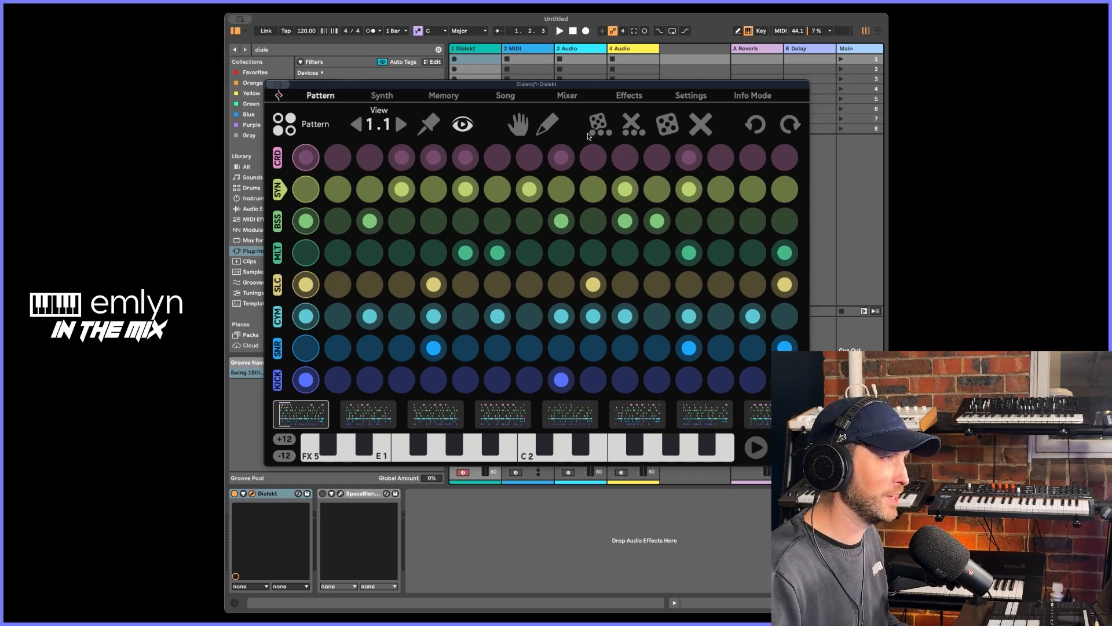
key("space")
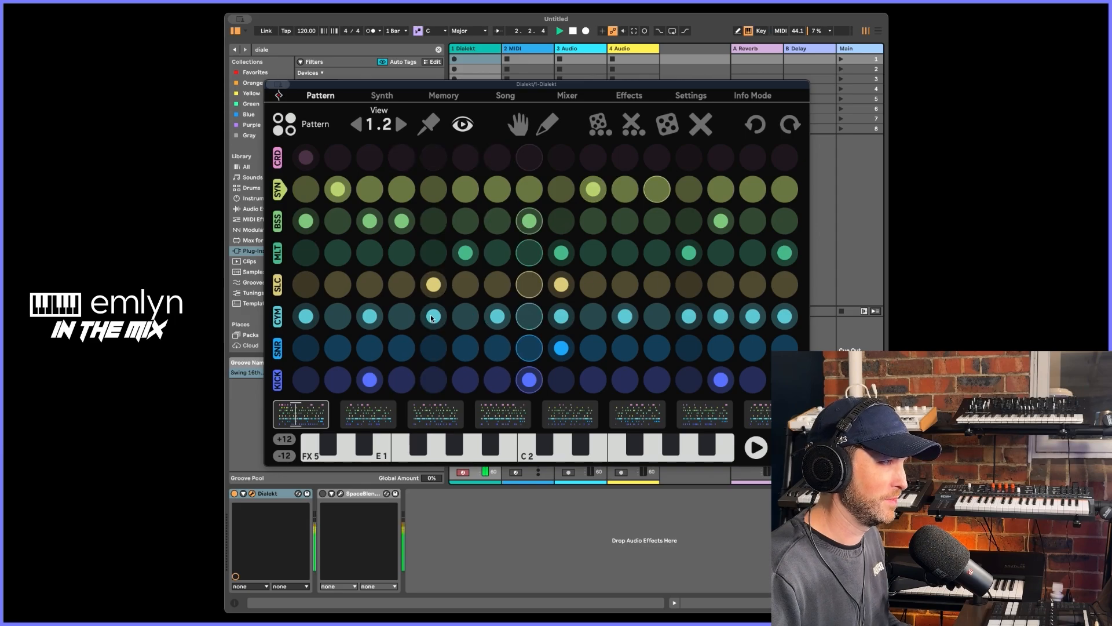
key("space")
- Randomize all tracks of patterns 1.2, 1.3 and 1.4 in turn, and return to pattern 1.1 to play the sequence
left_click(400, 124)
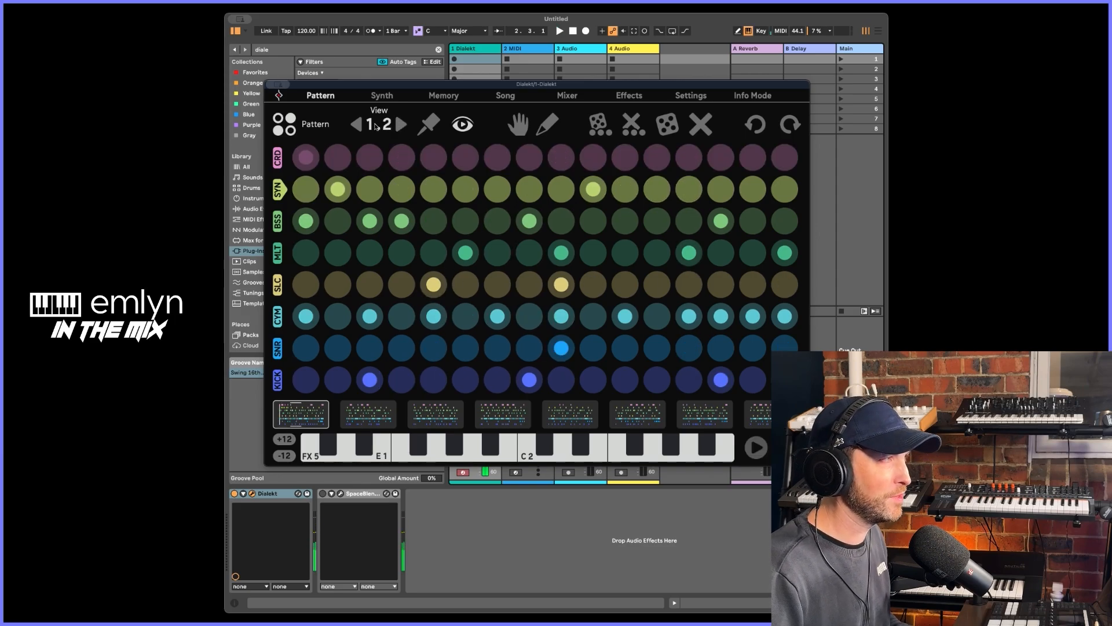
left_click(365, 126)
left_click(399, 125)
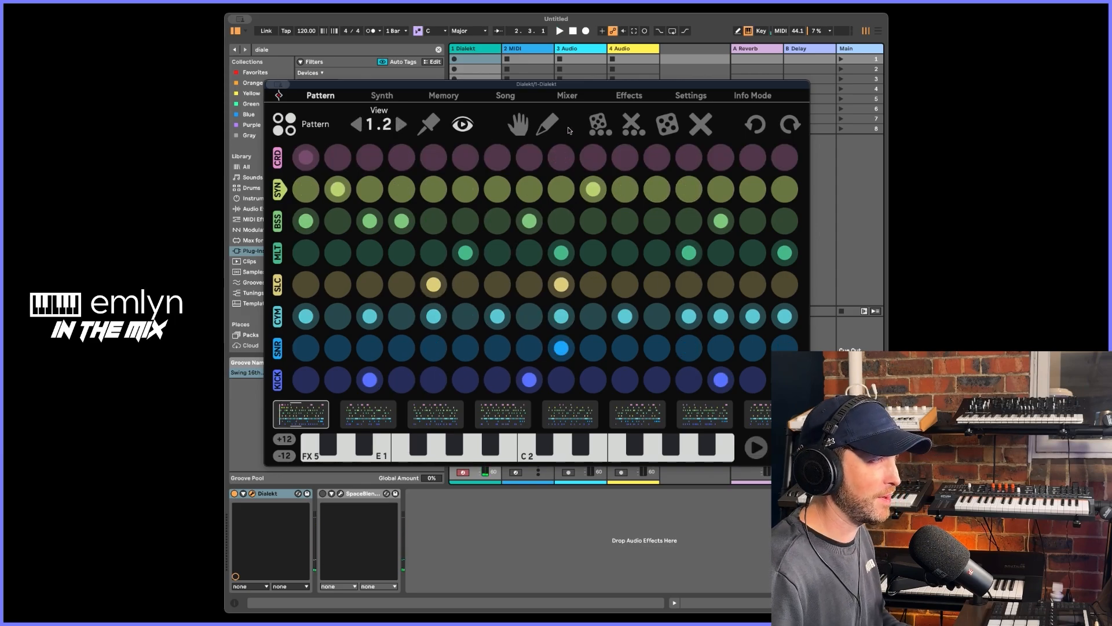
left_click(664, 126)
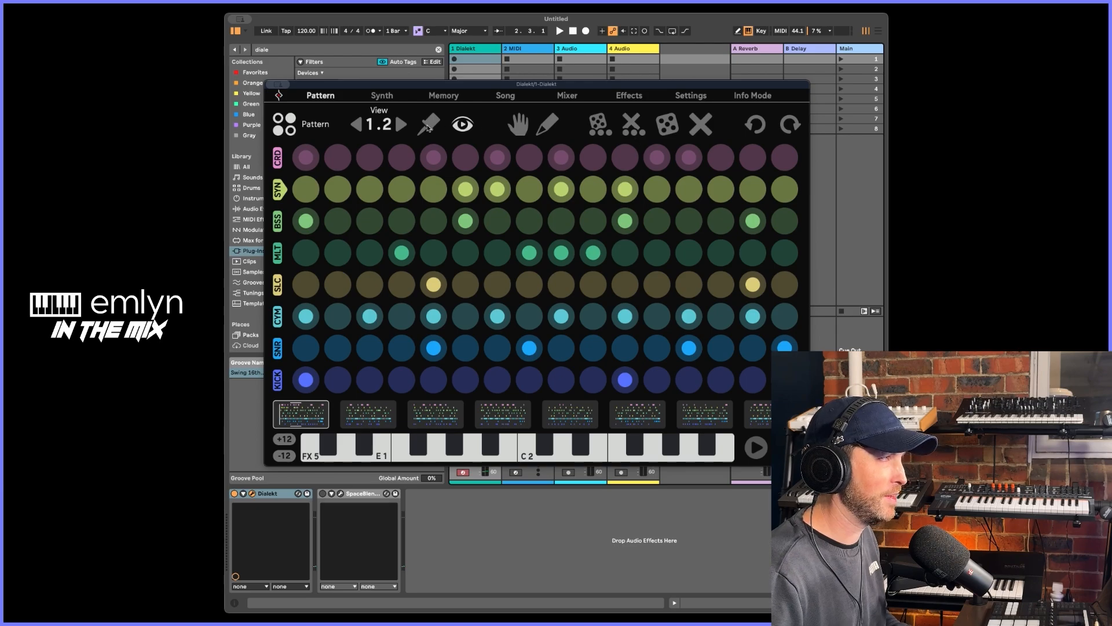
left_click(401, 124)
left_click(665, 130)
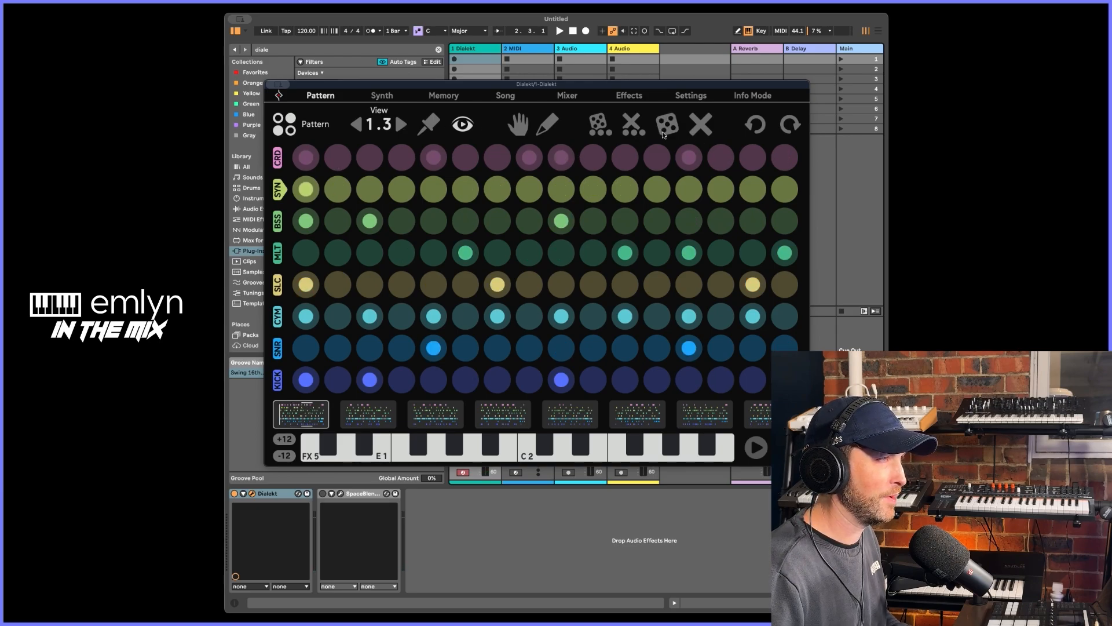
left_click(412, 127)
left_click(667, 131)
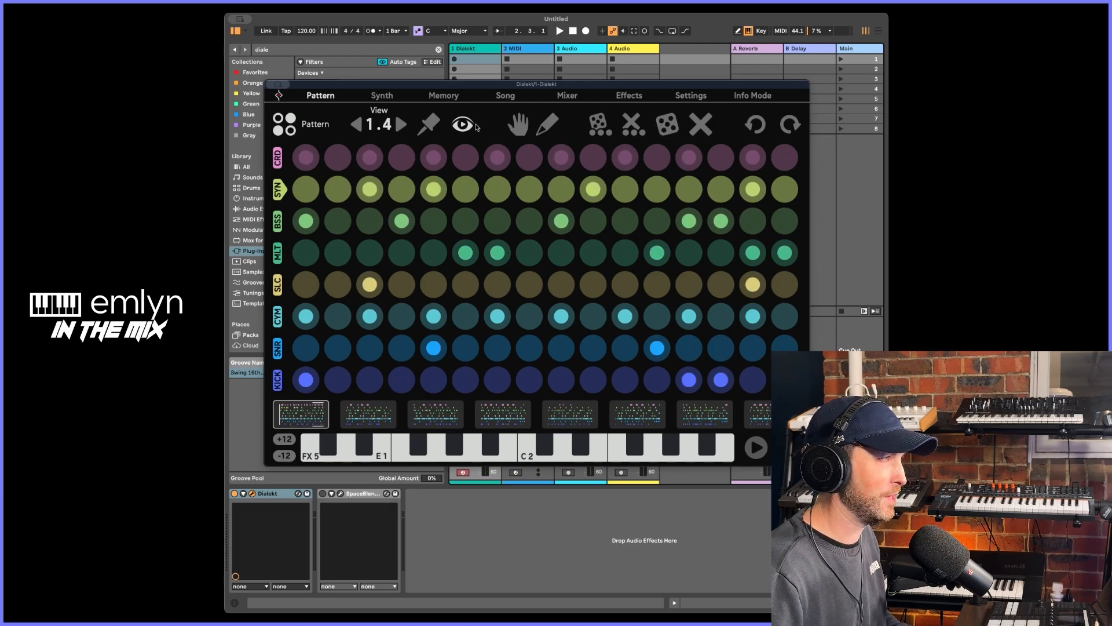
left_click(360, 127)
left_click(360, 127)
left_click(360, 126)
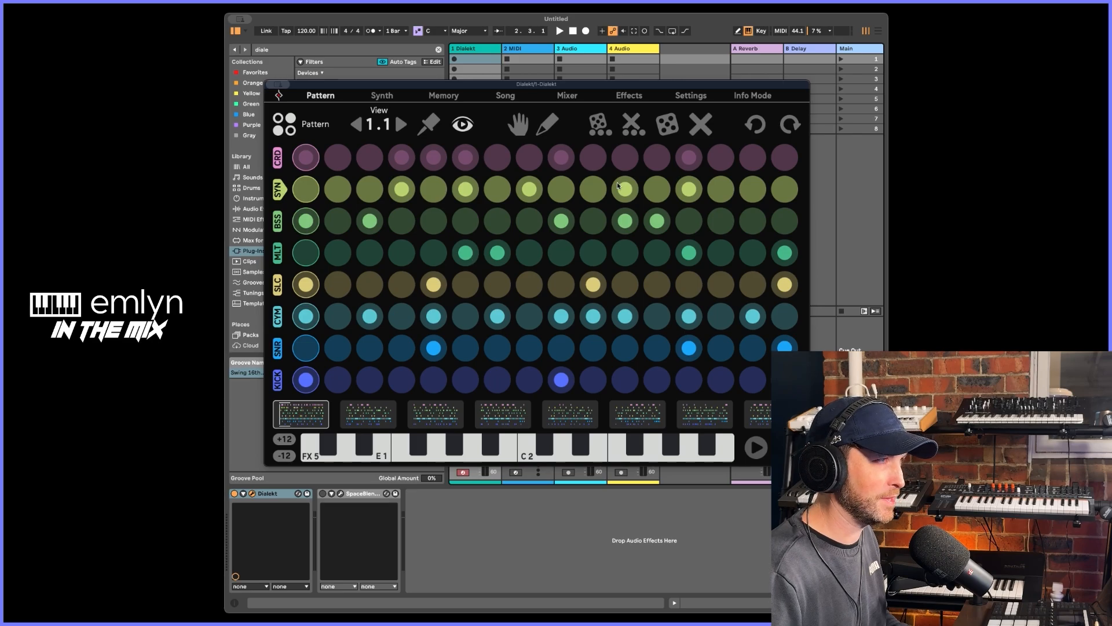
key("space")
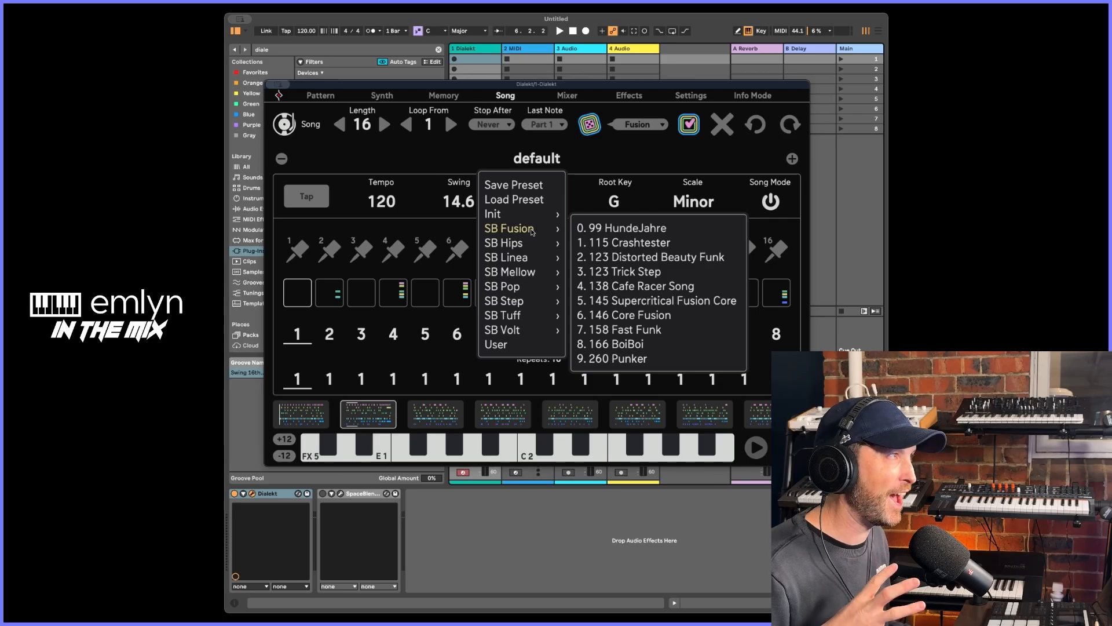
- Load the song preset 99 HundeJahre from the SB Fusion bank and play it
left_click(684, 153)
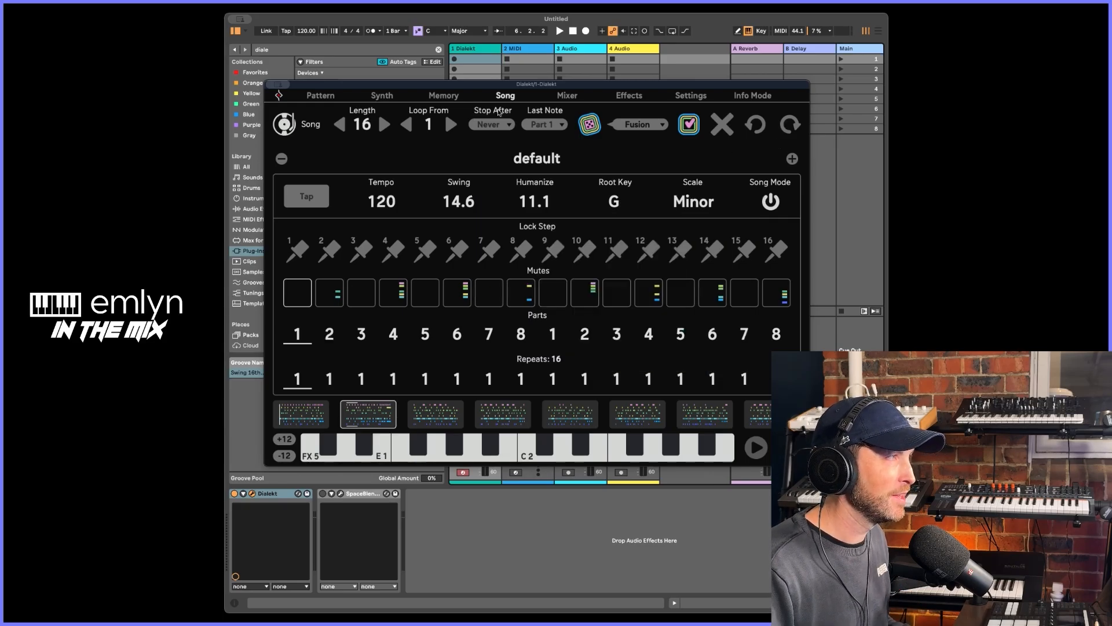
left_click(443, 96)
left_click(503, 96)
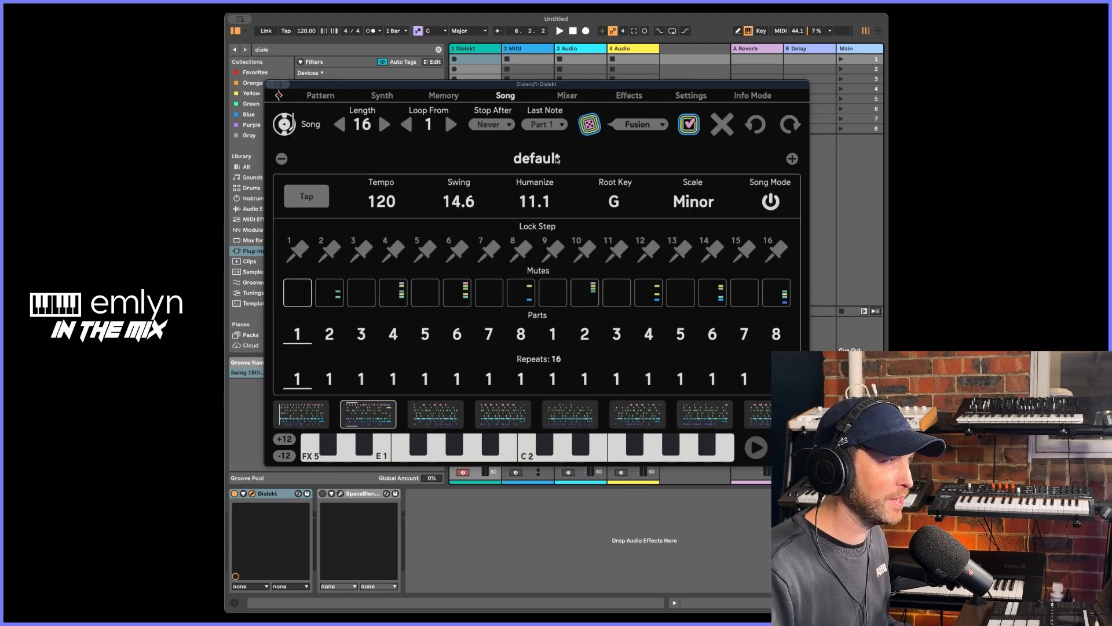
left_click(554, 163)
mouse_move(527, 232)
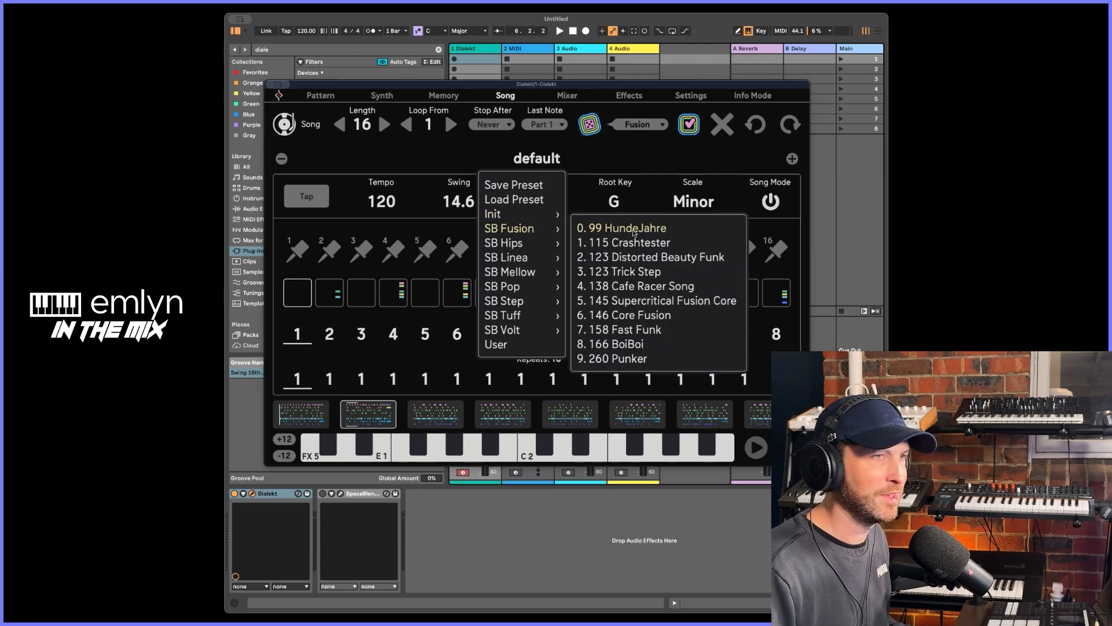
left_click(634, 233)
key("space")
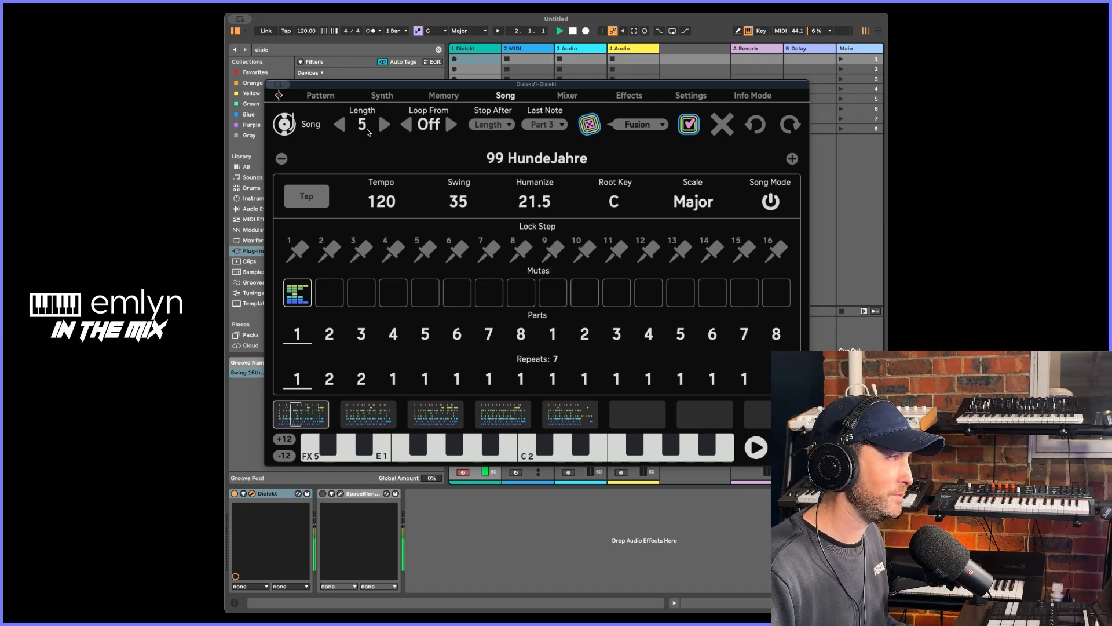
- View the preset's pattern and synth pages, set the synth editing range to Ptrn, and return to pattern 1.1
left_click(320, 94)
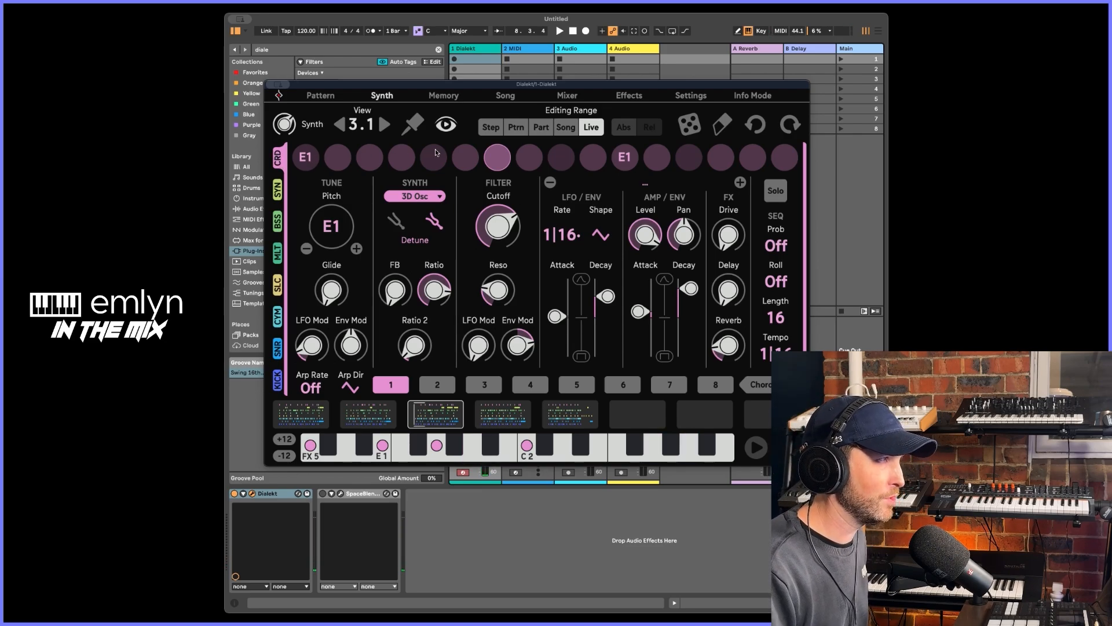
left_click(522, 131)
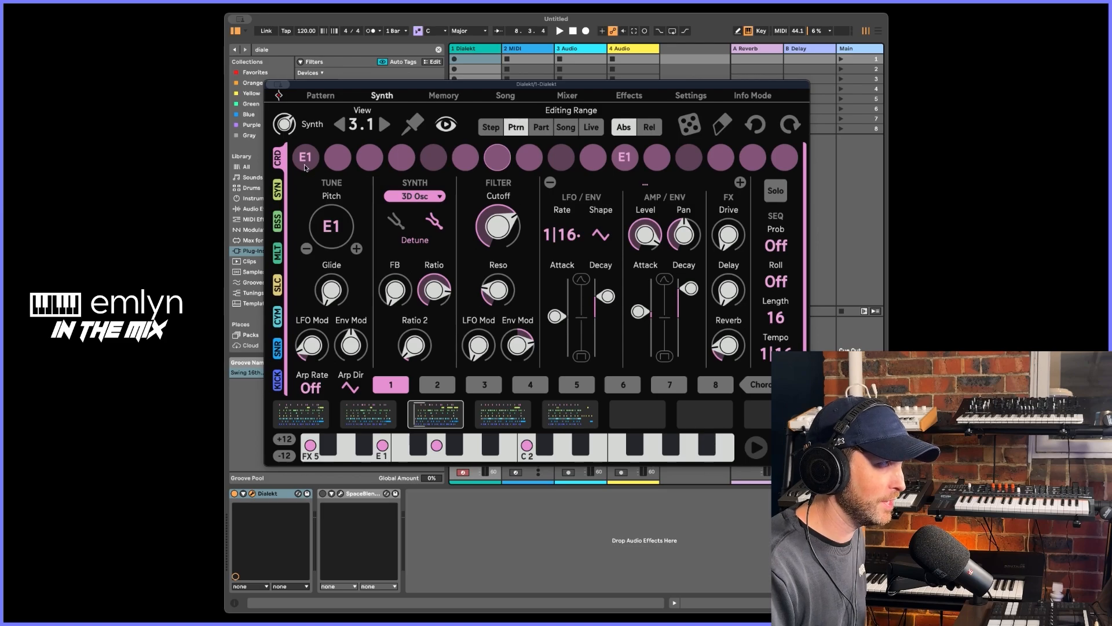
left_click(313, 415)
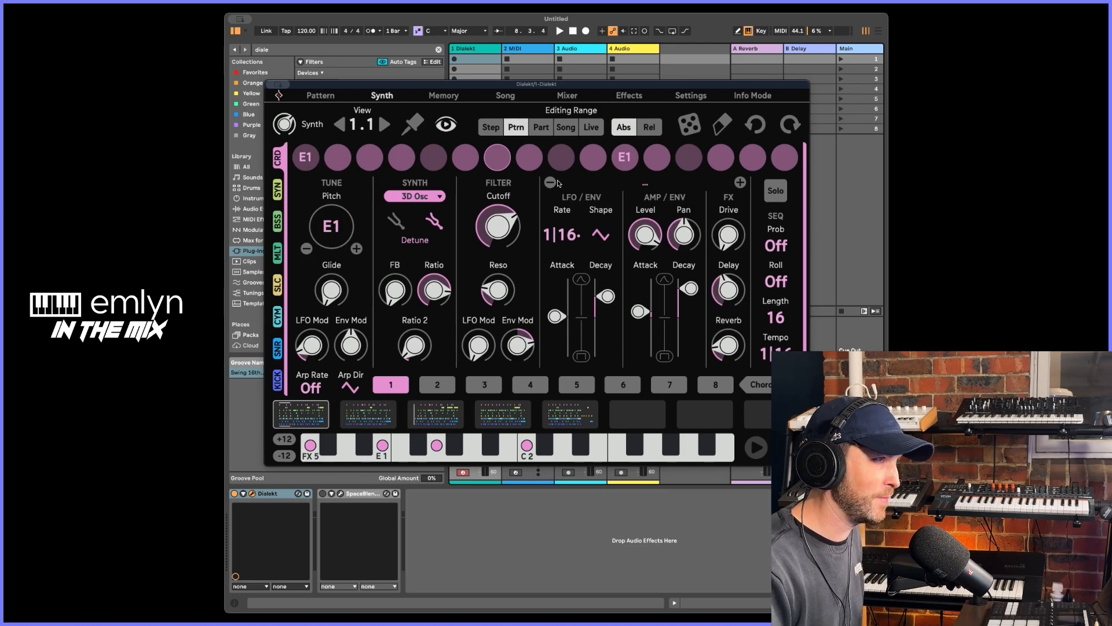
- Replace the song with the SB Fusion preset 115 Crashtester
left_click(508, 96)
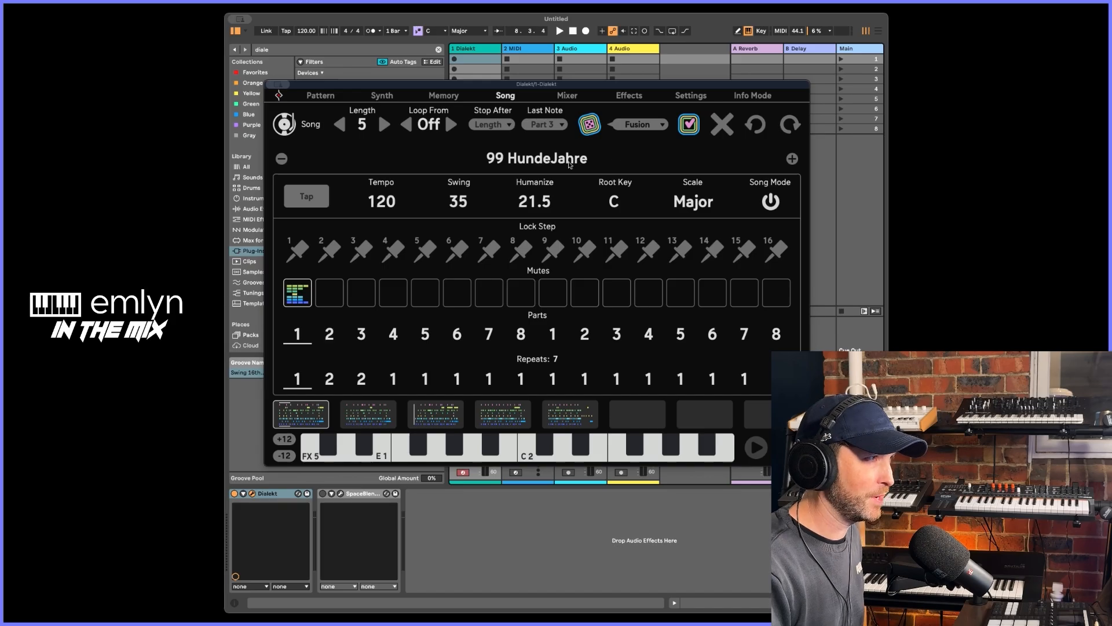
left_click(575, 163)
mouse_move(536, 230)
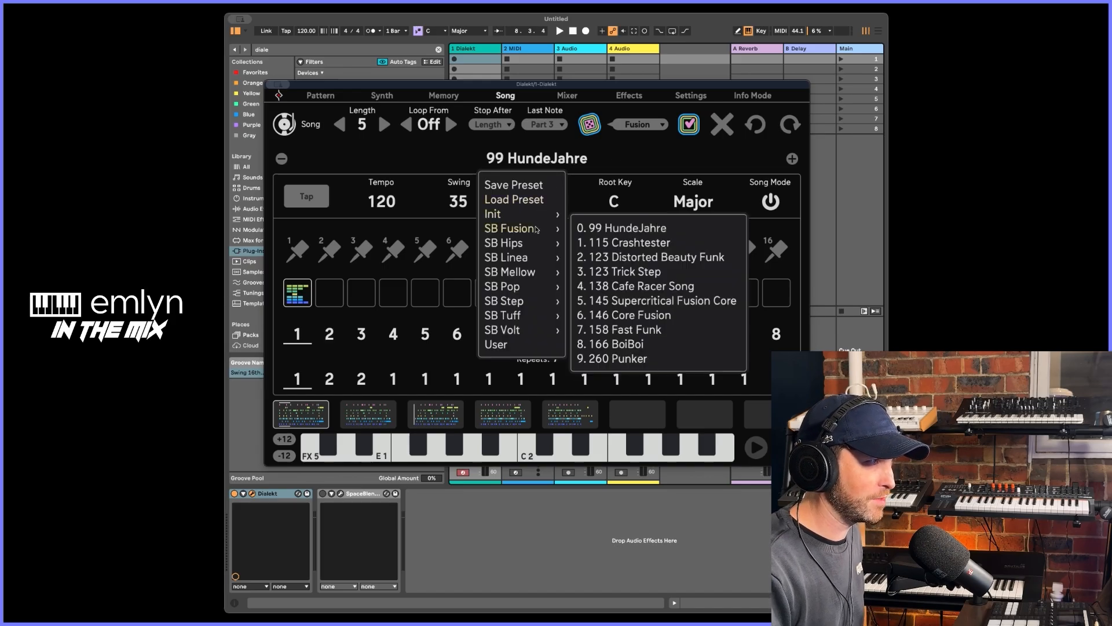
left_click(617, 245)
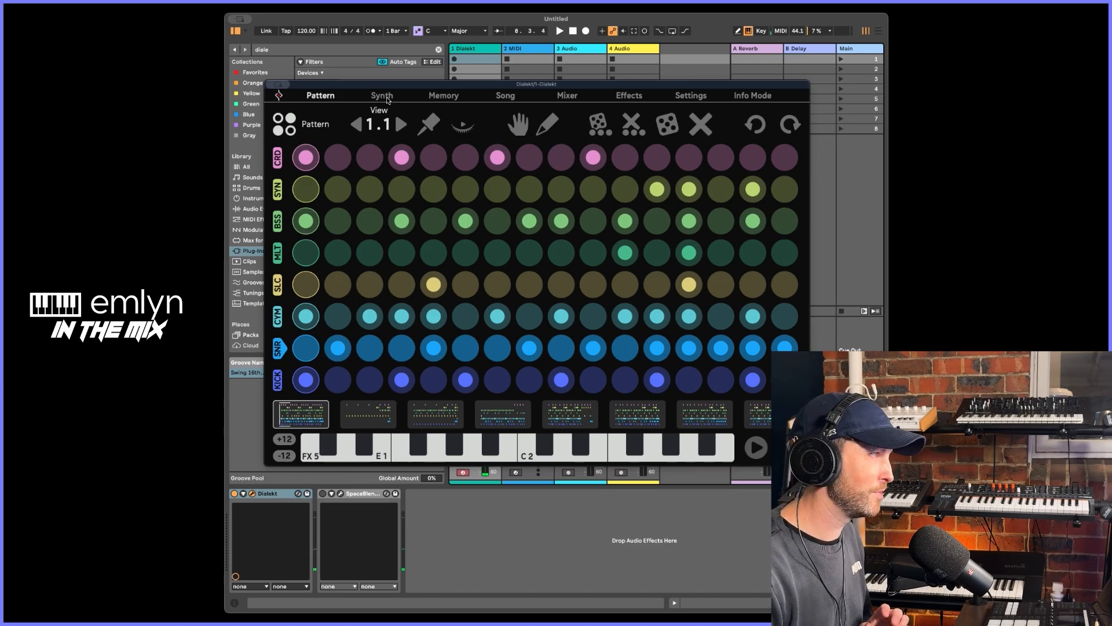
- Examine the synth settings of the CRD, SYN and BSS tracks in pattern 1.1
left_click(383, 96)
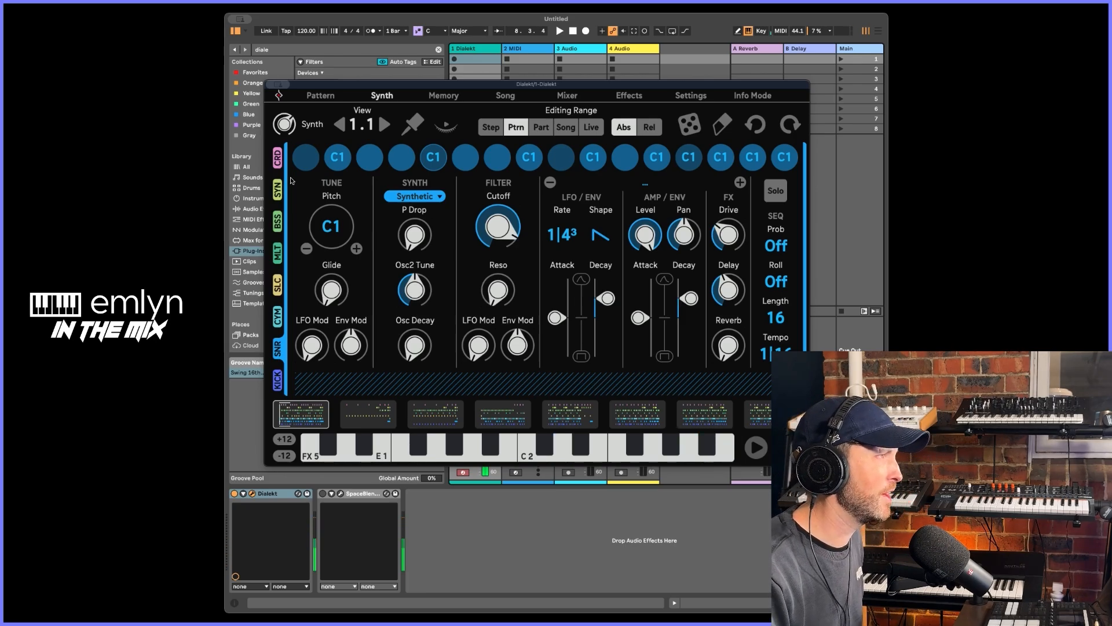
left_click(278, 190)
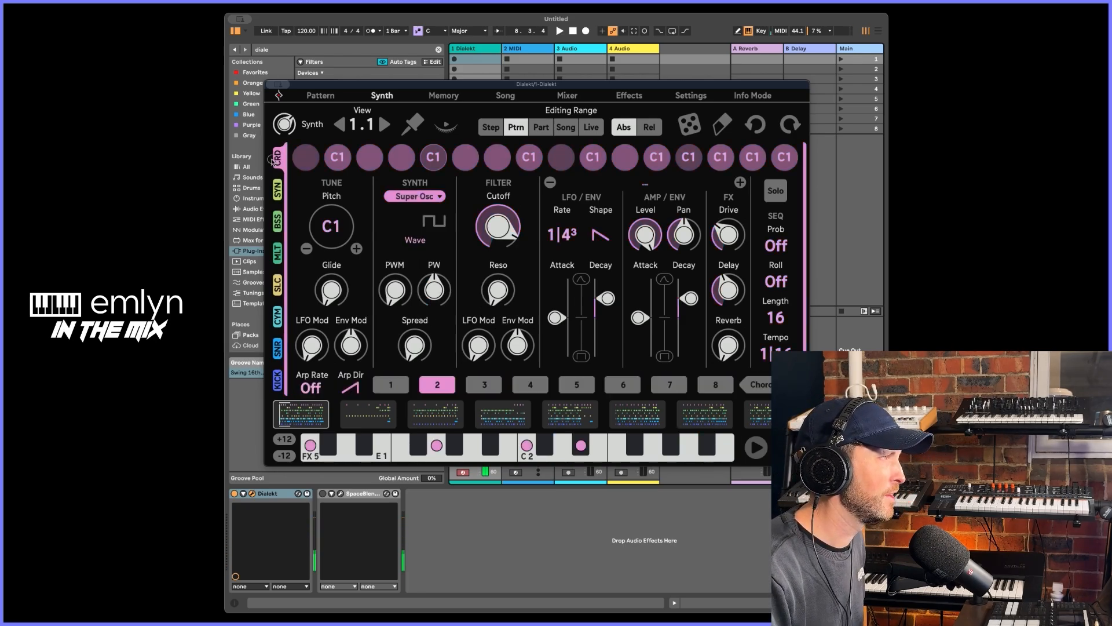
left_click(281, 189)
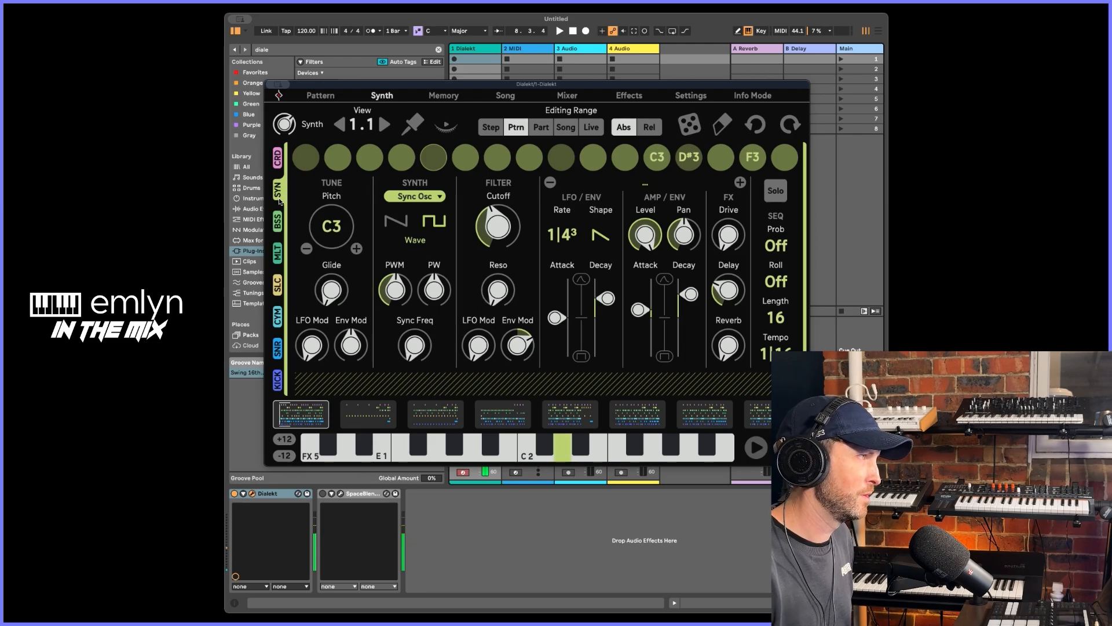
left_click(280, 224)
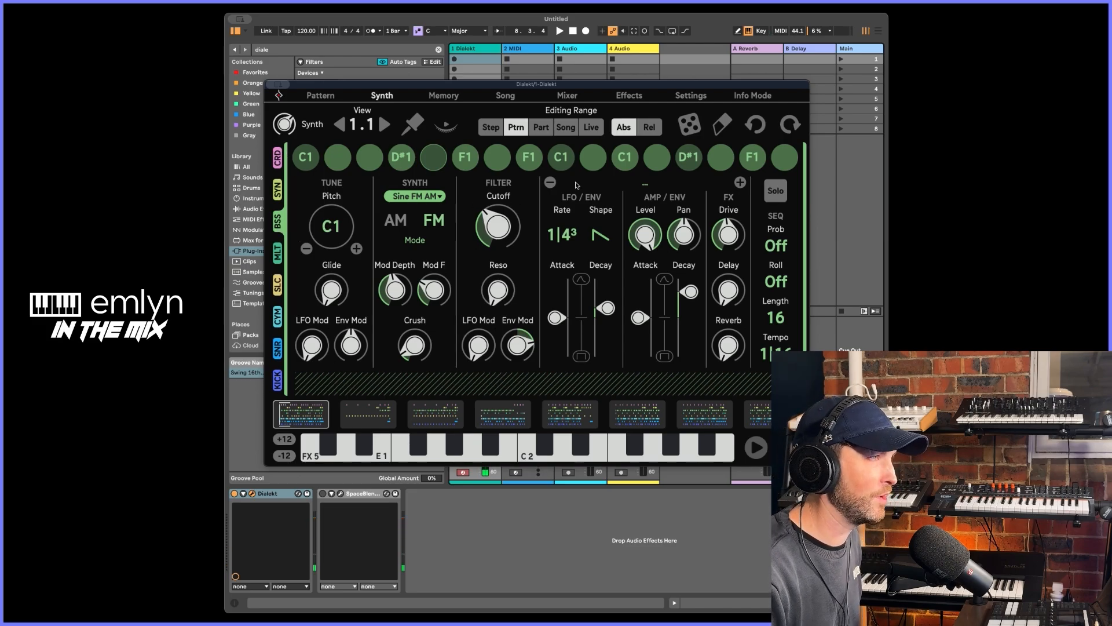
- Reset the song by loading the Init preset
left_click(505, 96)
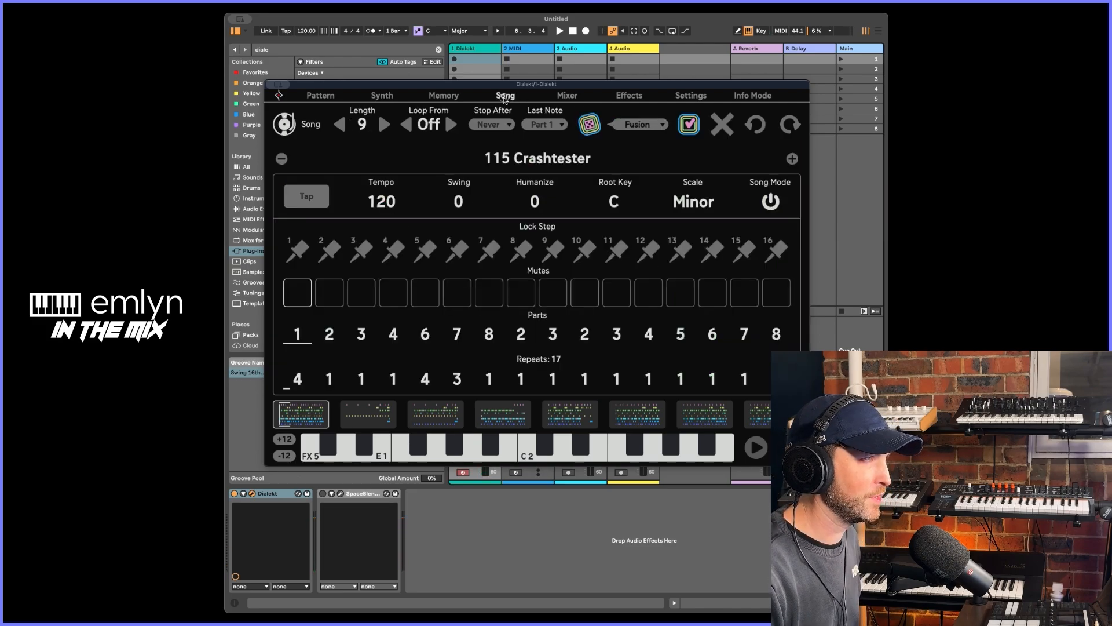
left_click(568, 161)
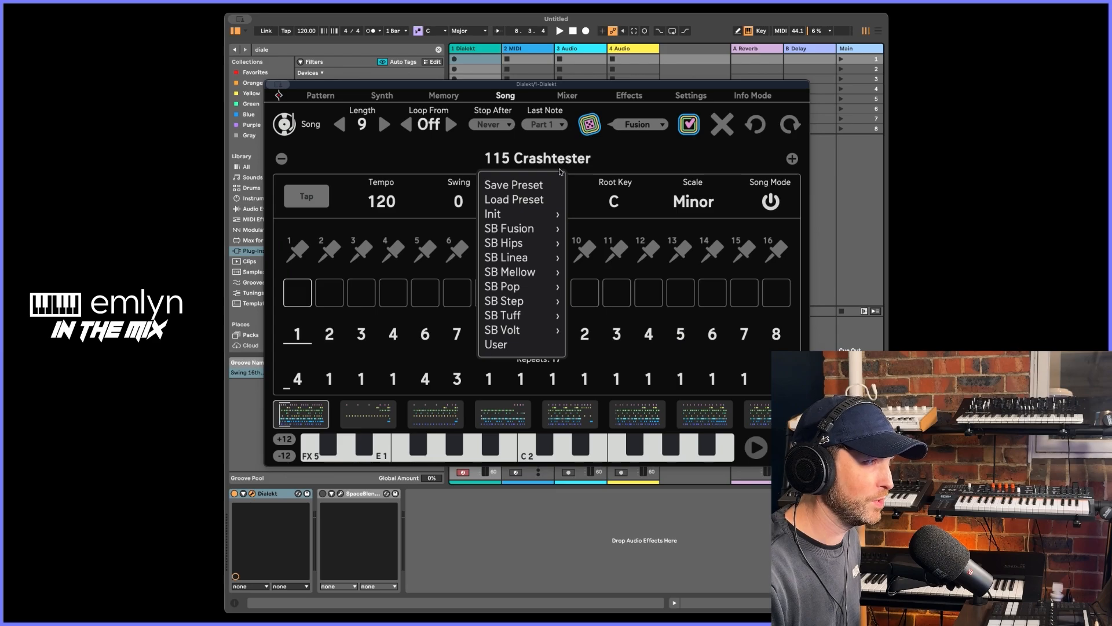
mouse_move(525, 212)
left_click(591, 214)
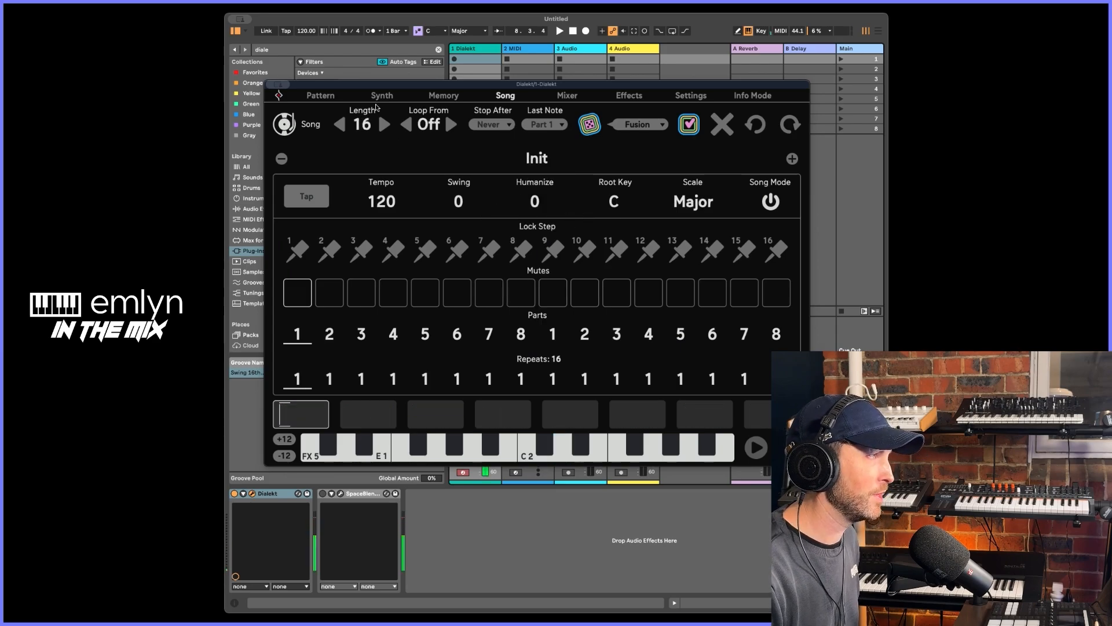
- In pattern 1.1, place KICK hits on steps 1, 5, 9 and 13 and SNR hits on steps 5 and 13, and play it
left_click(318, 102)
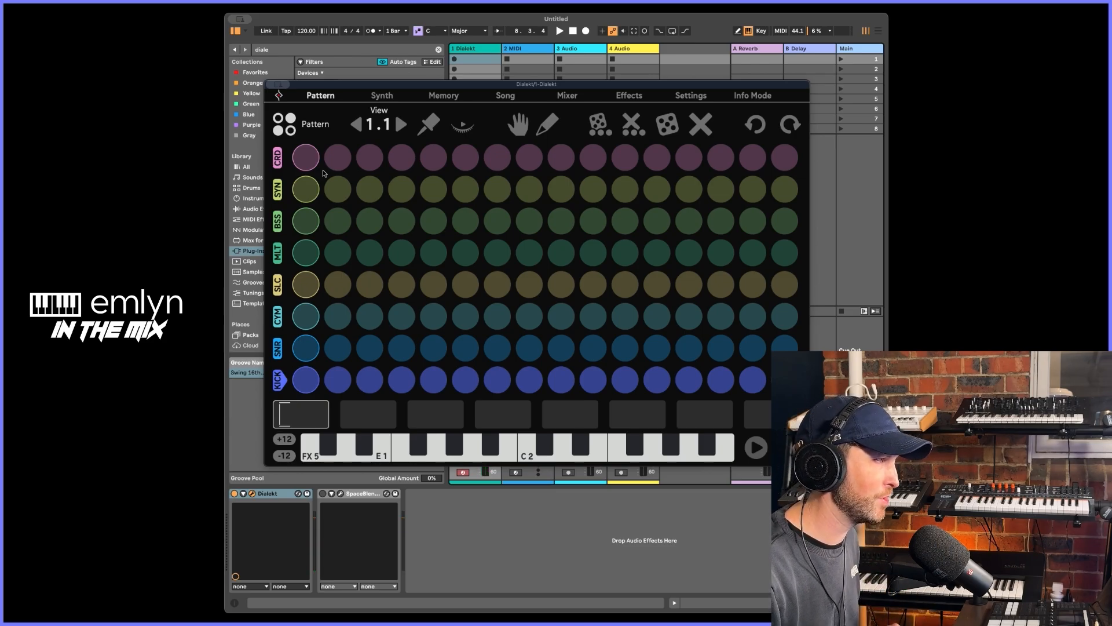
left_click(311, 379)
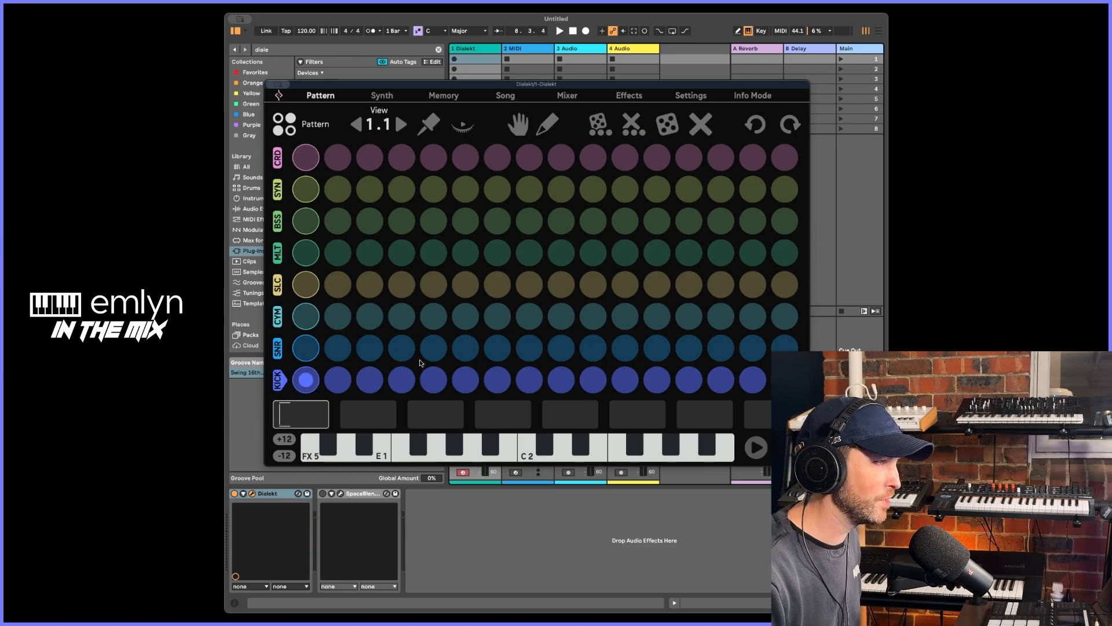
left_click(435, 349)
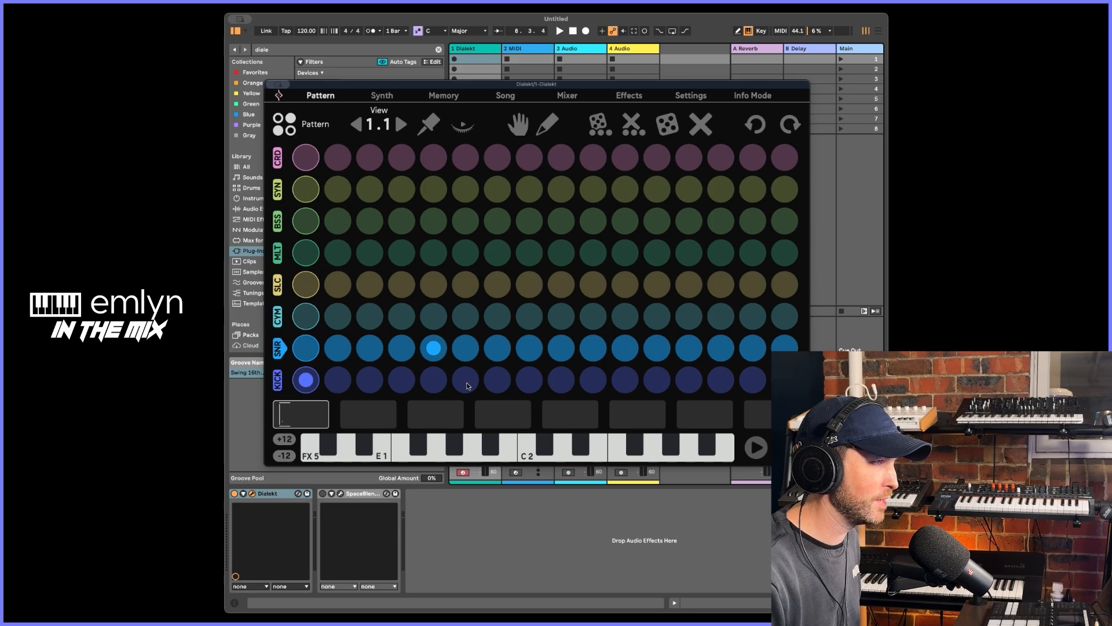
left_click(439, 383)
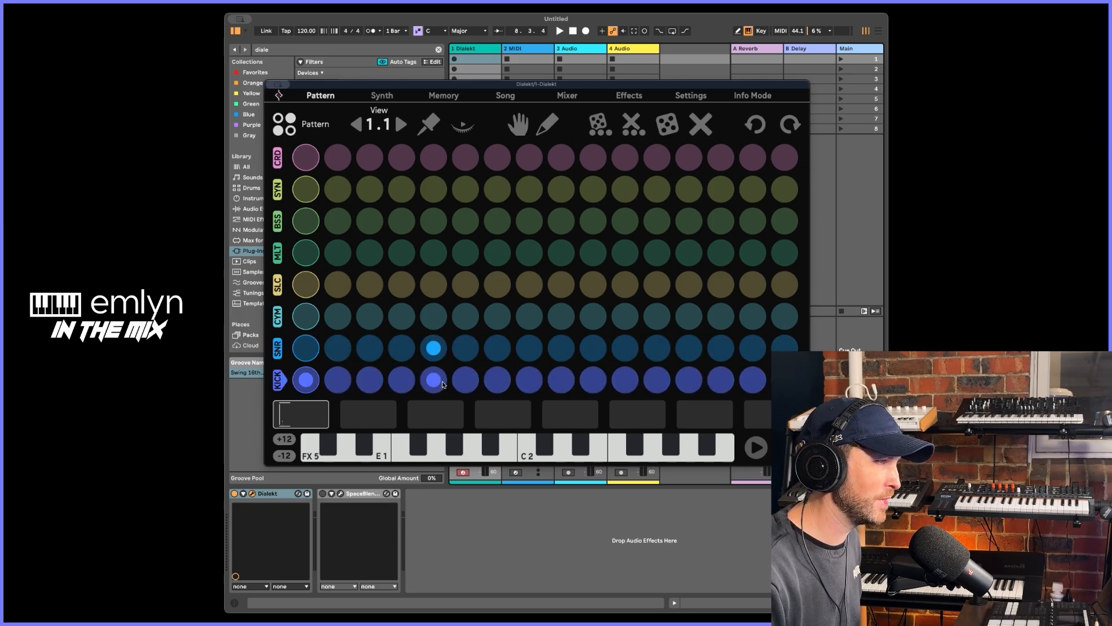
left_click(572, 385)
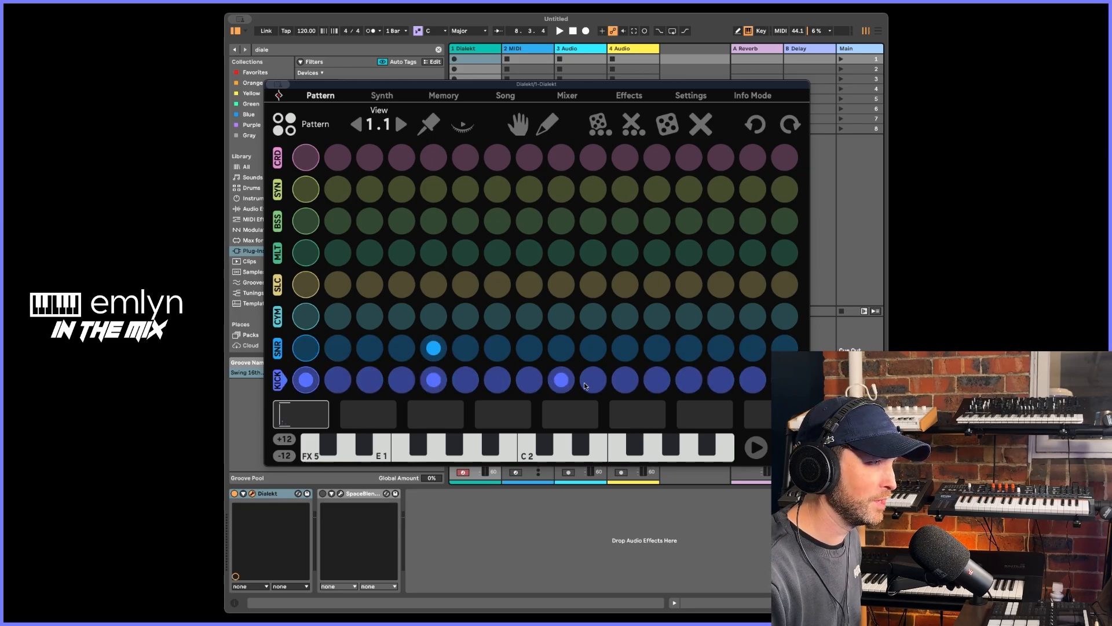
left_click(684, 384)
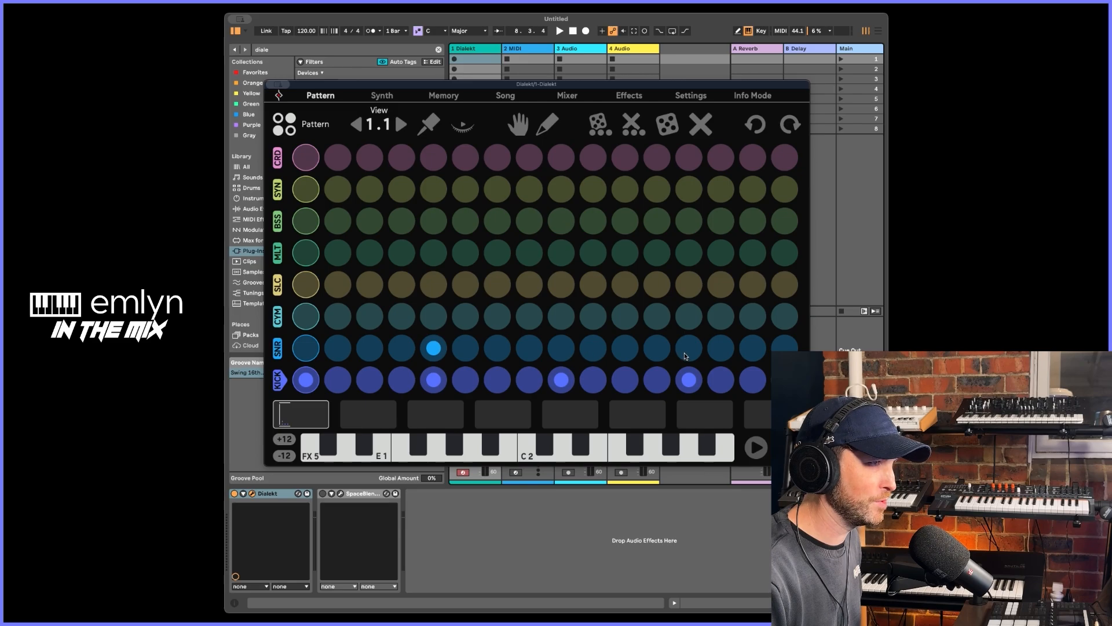
left_click(685, 356)
key("space")
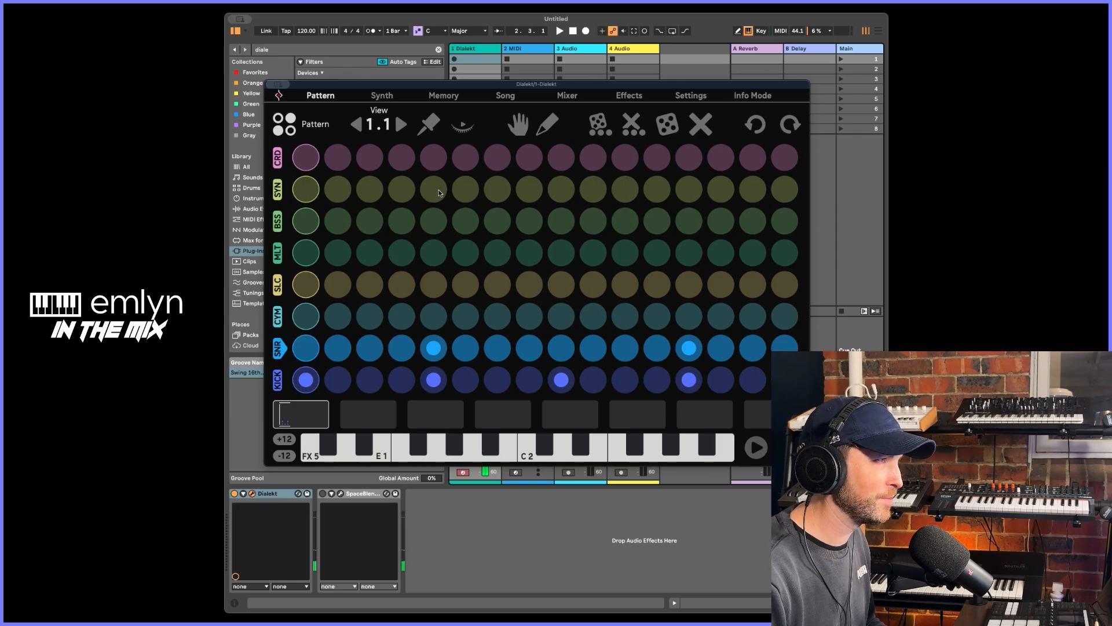
- Play the beat from the Memory page and check the Effects page for active effects
left_click(445, 96)
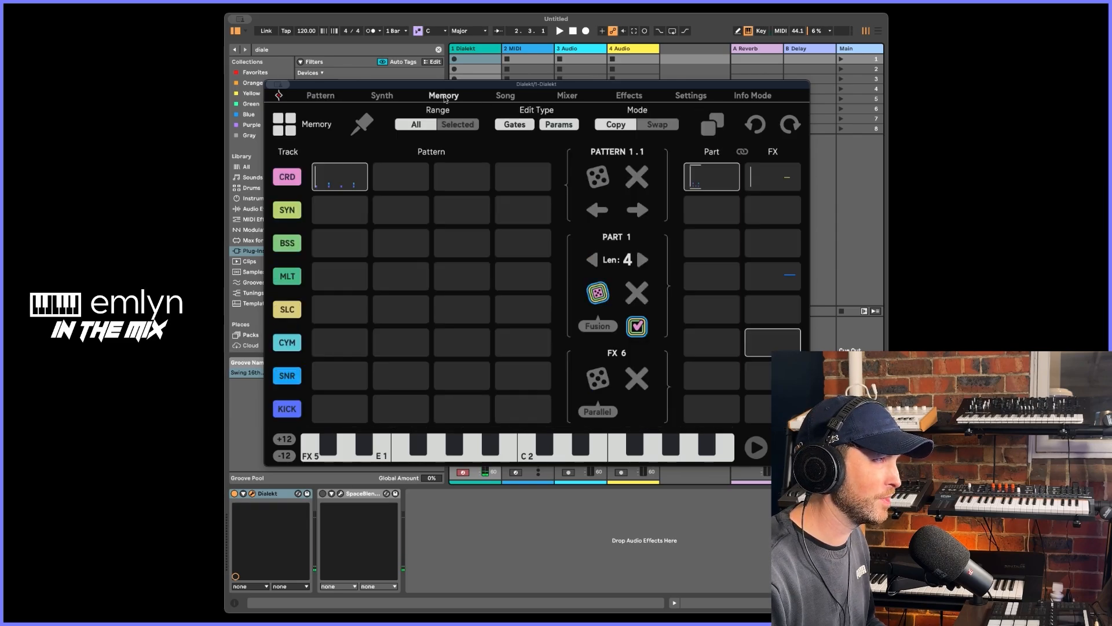
key("space")
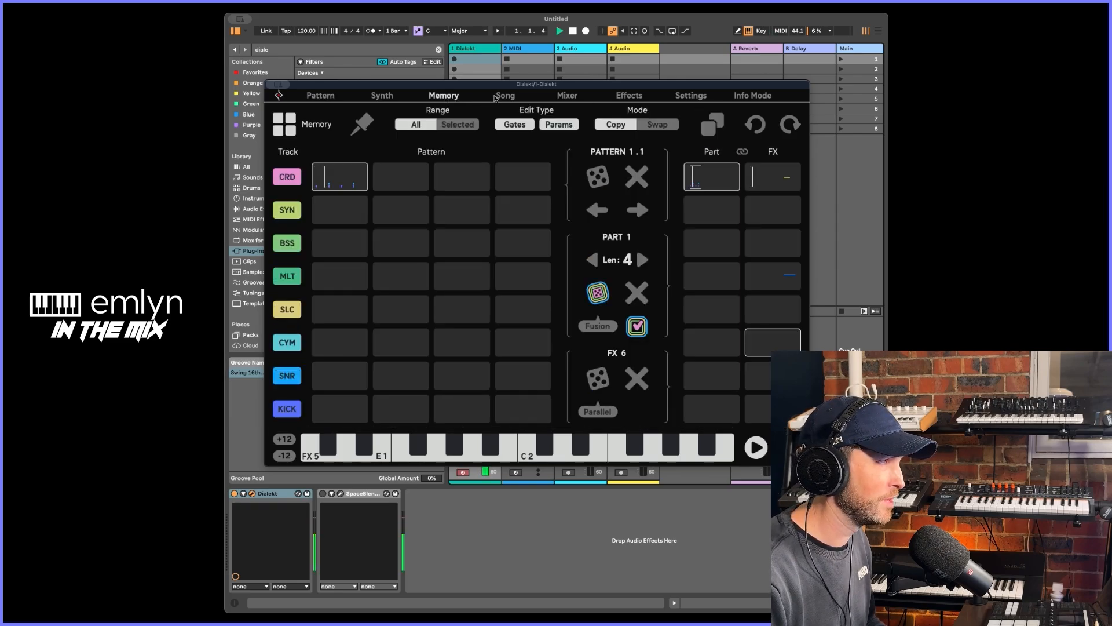
left_click(758, 189)
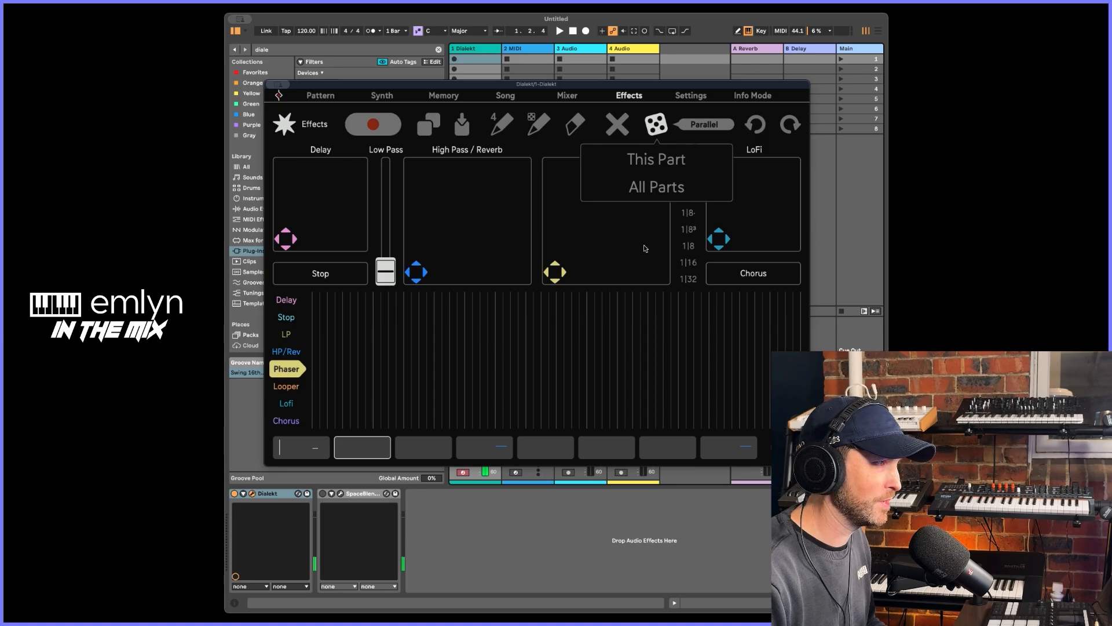
- Lower the Reverb channel's level in the Mixer and play the beat to hear the change
left_click(586, 98)
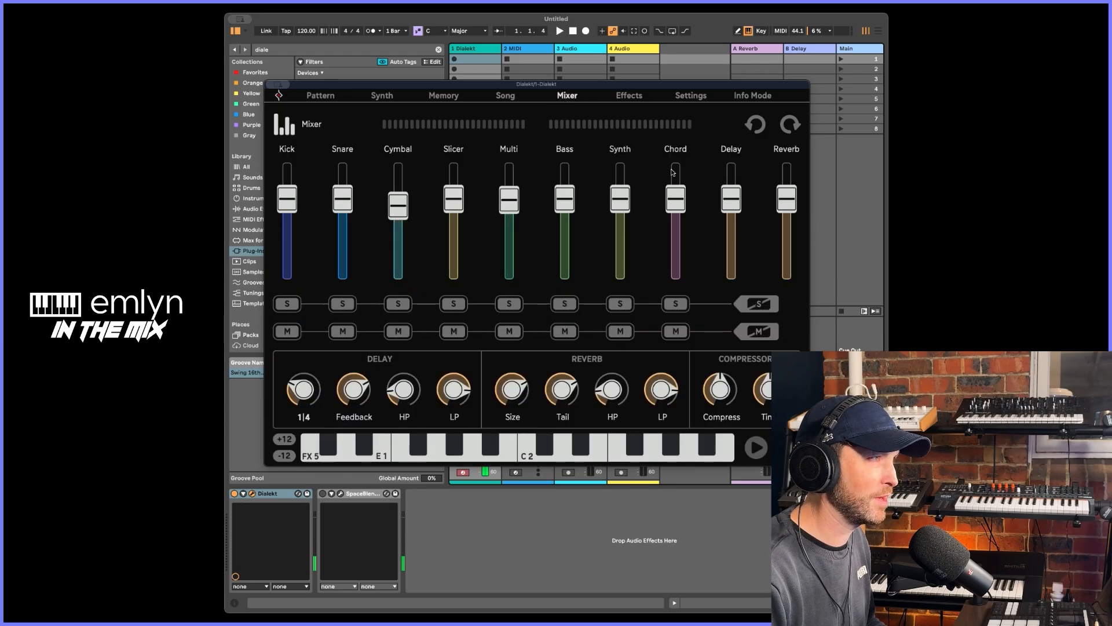
left_click_drag(778, 203, 777, 232)
key("space")
key("space")
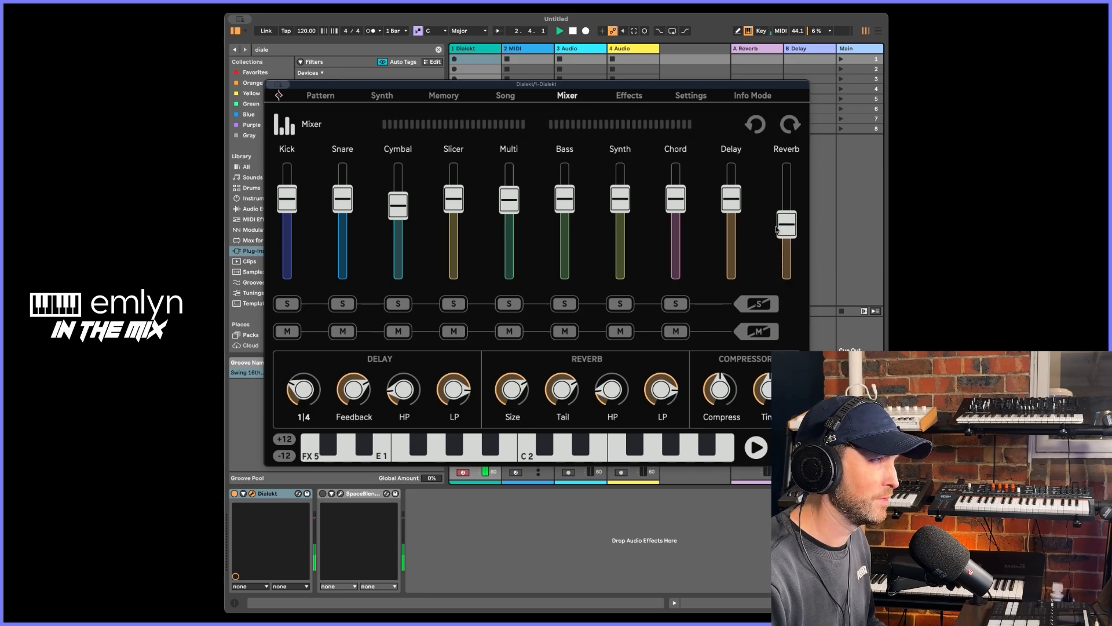
key("space")
- In pattern 1.2, place KICK hits on steps 1, 5, 9 and 13 and SNR hits on steps 5 and 13, and play it
left_click(306, 96)
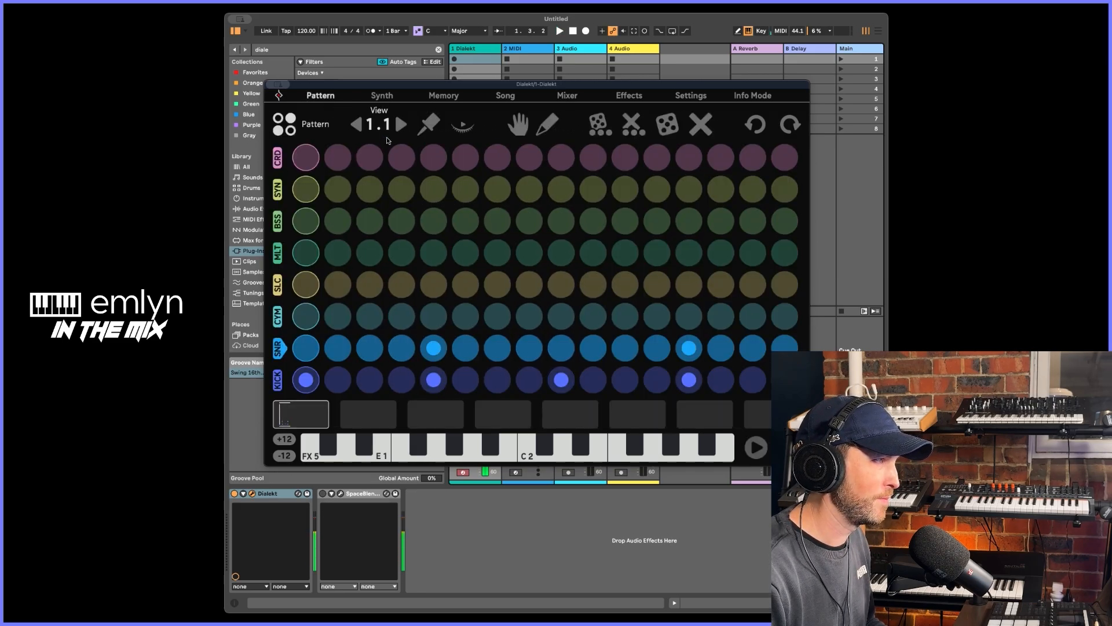
left_click(399, 127)
left_click(307, 377)
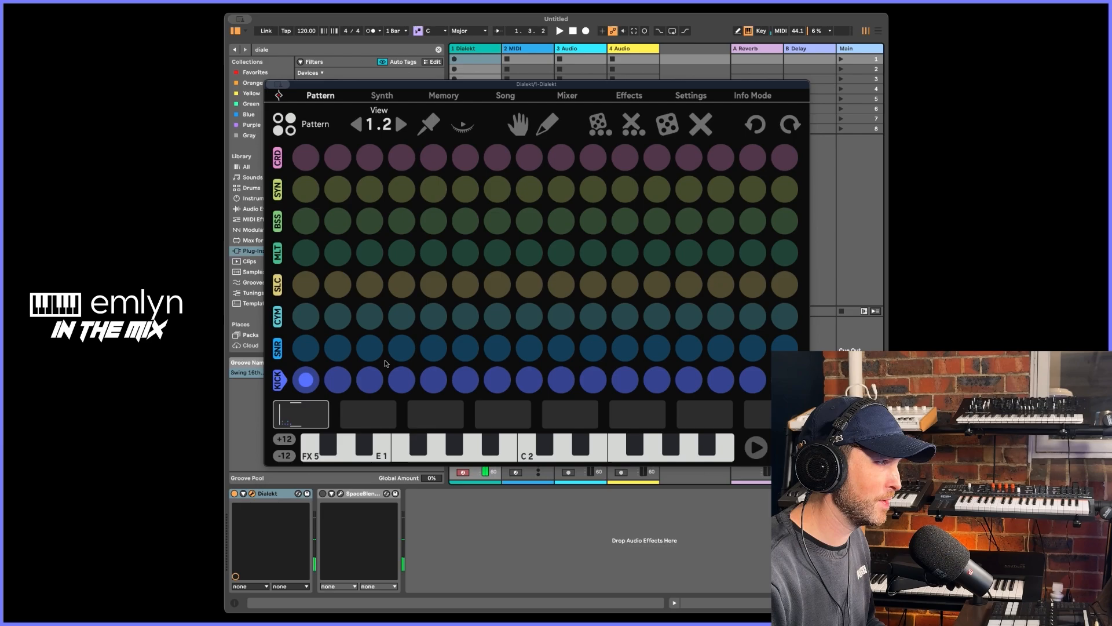
left_click(433, 380)
left_click(432, 350)
left_click(688, 349)
key("space")
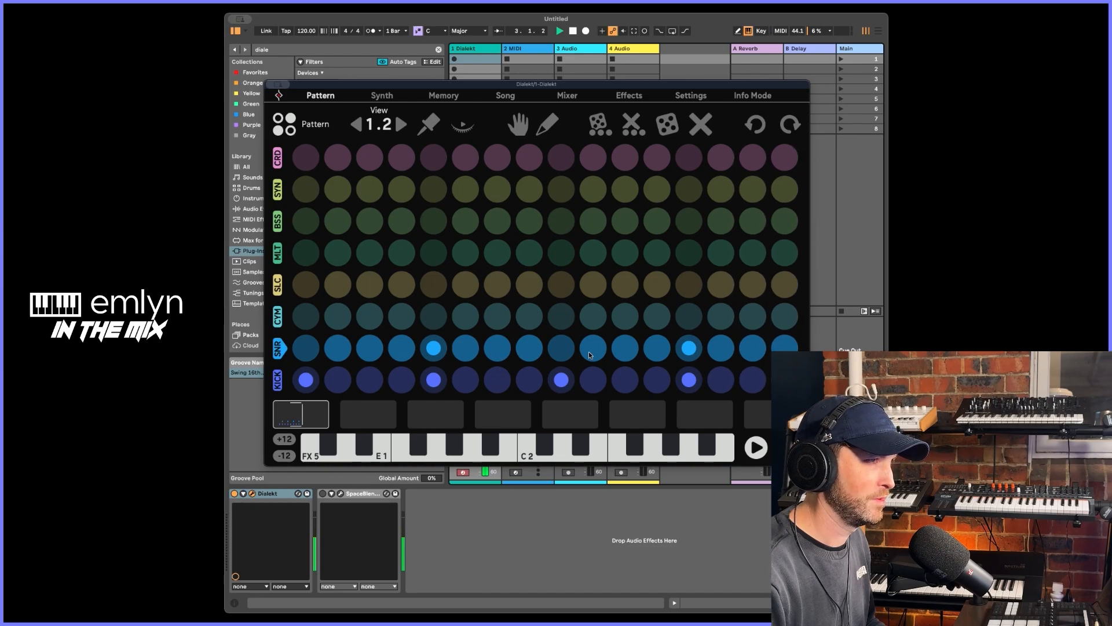
key("space")
- Add CYM hits on steps 13 to 16 of pattern 1.2 and play the result
left_click(698, 318)
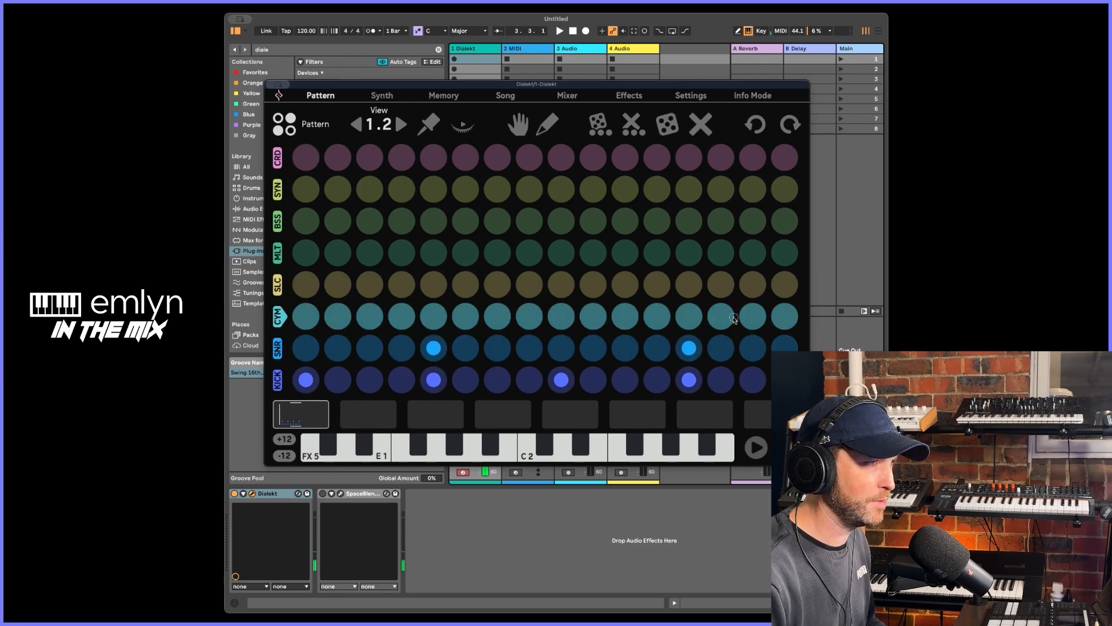
left_click_drag(715, 323, 778, 327)
key("space")
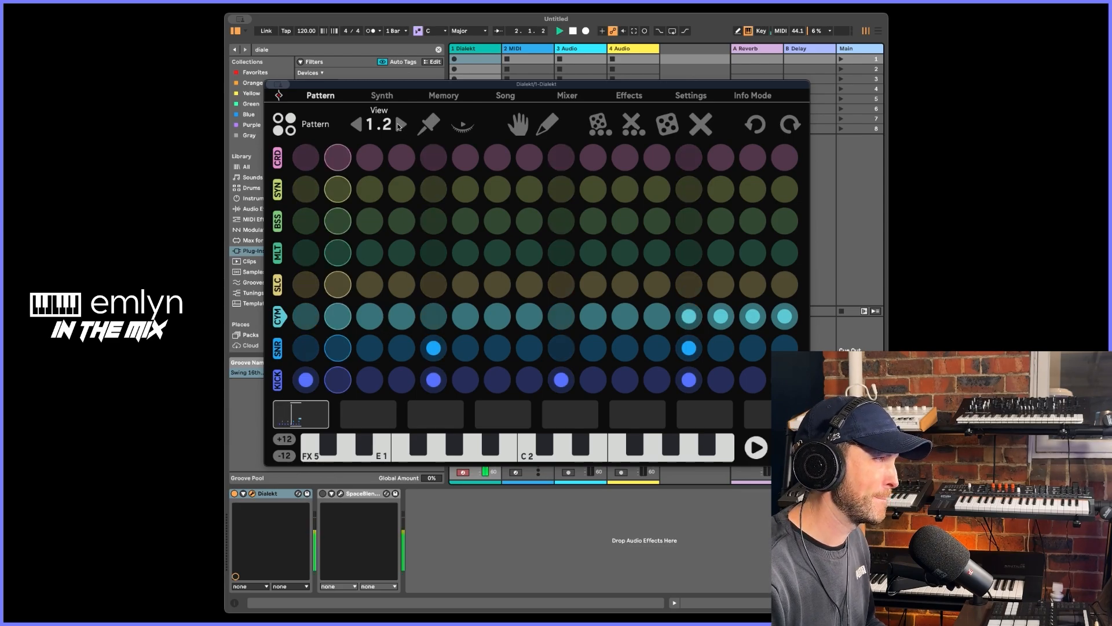
key("space")
- Fill patterns 1.3 and 1.4 on the Memory page with copies of patterns 1.1 and 1.2
left_click(505, 96)
left_click(465, 97)
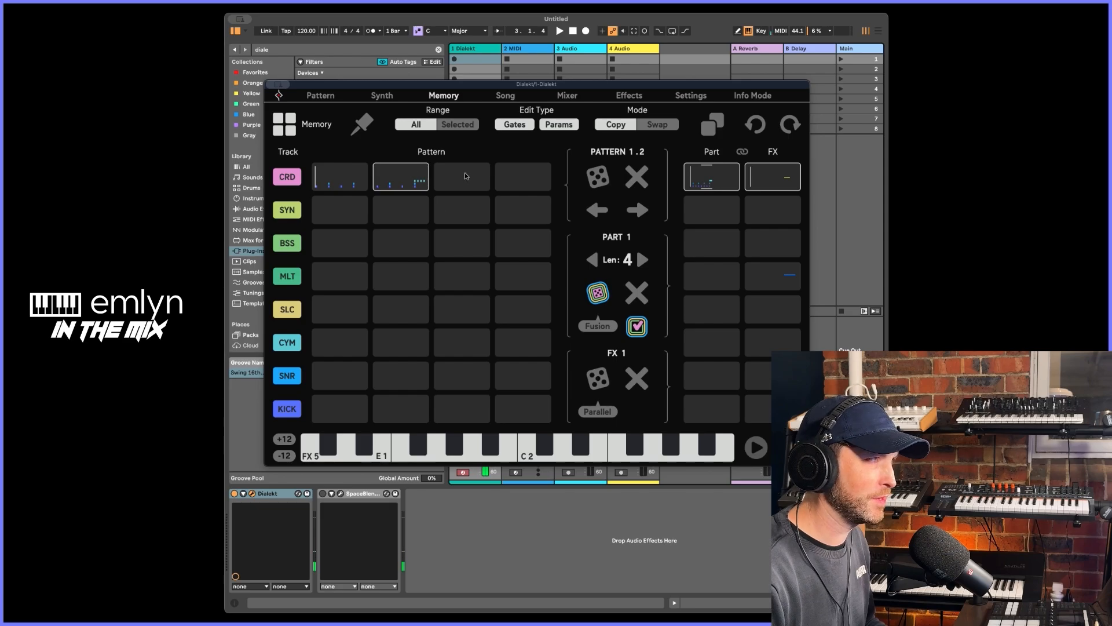
left_click_drag(418, 181, 530, 174)
- Randomize the effects of part 2 with This Part and play the beat
double_click(768, 182)
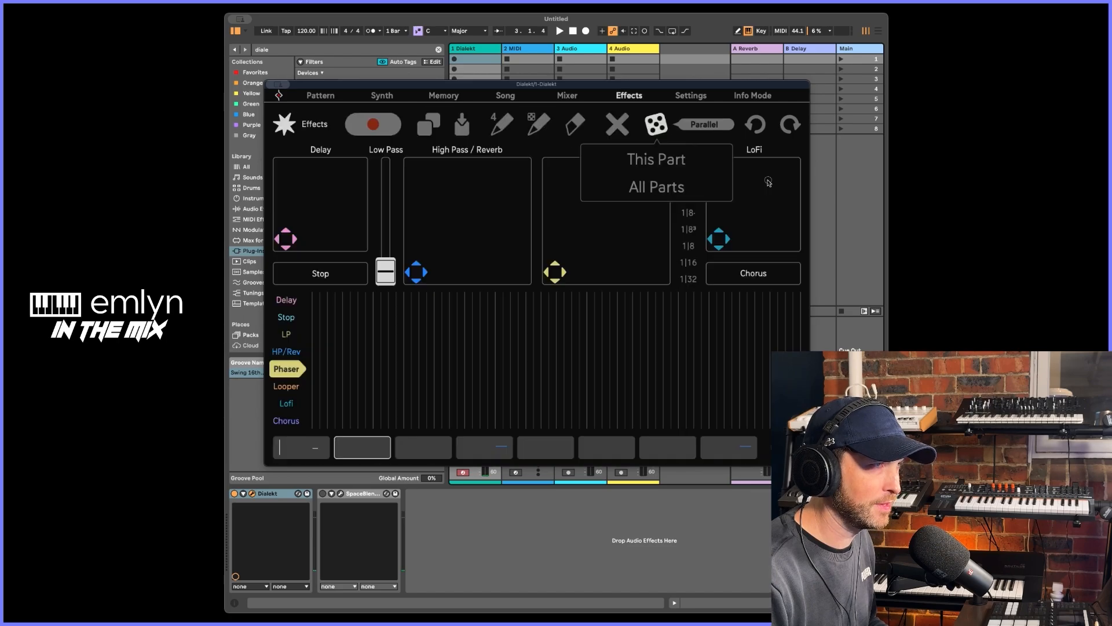
left_click(661, 128)
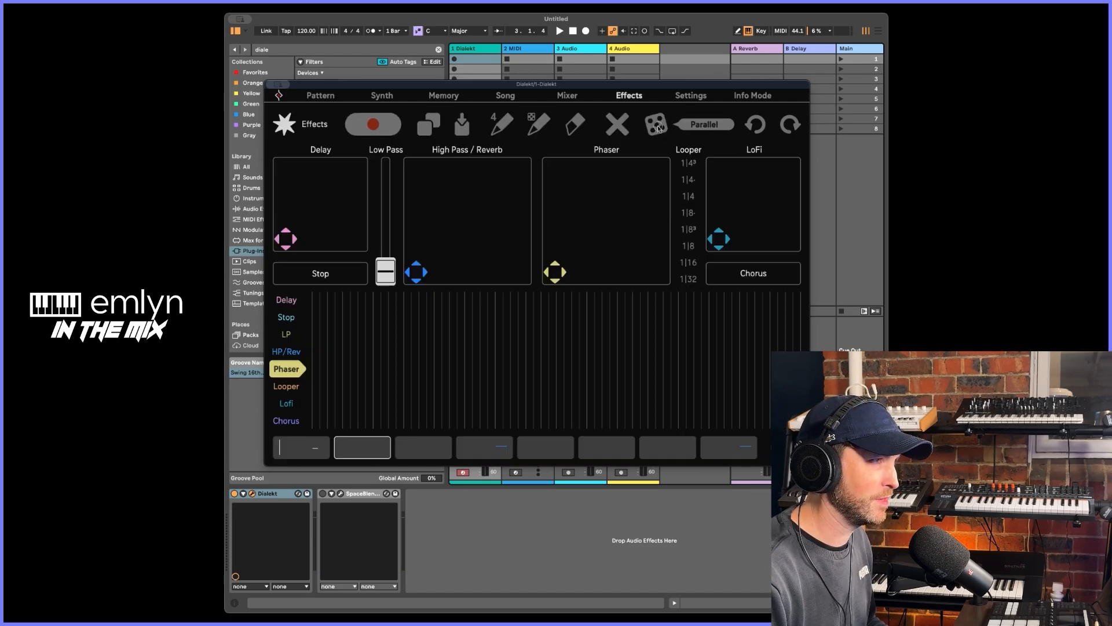
left_click(658, 129)
left_click(657, 158)
key("space")
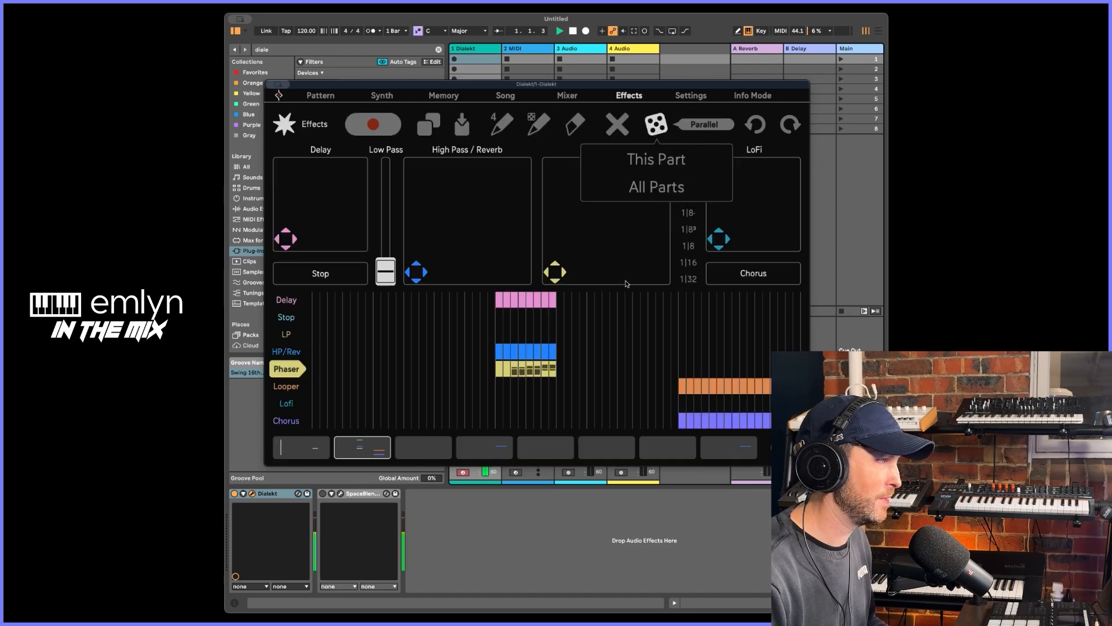
- Select part 1's effects sequence and randomize it with This Part while the beat plays
left_click(312, 445)
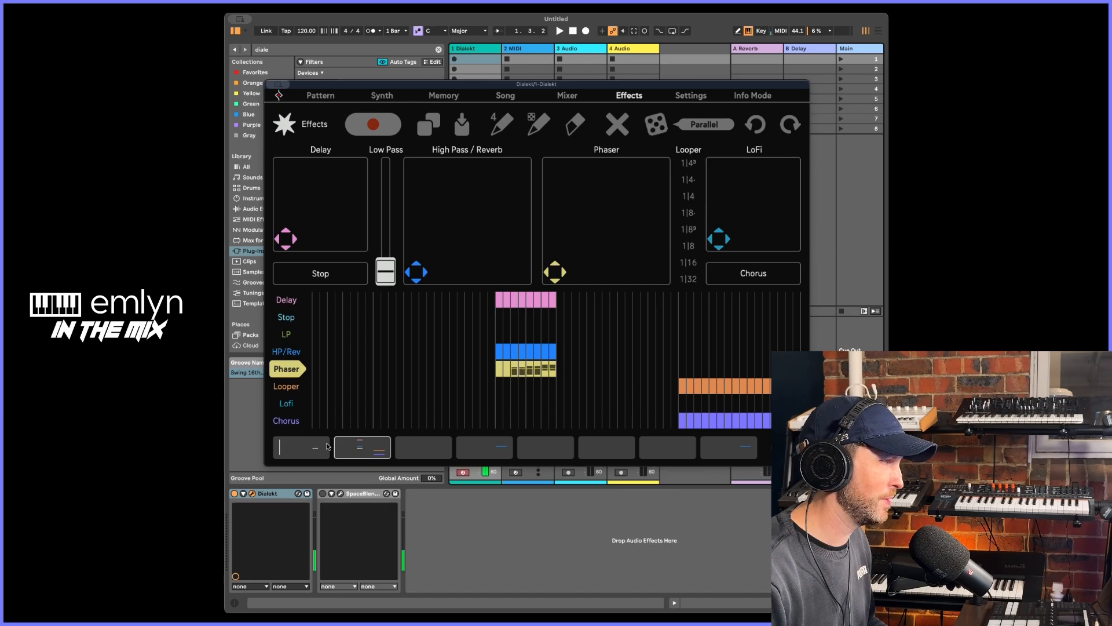
left_click(666, 129)
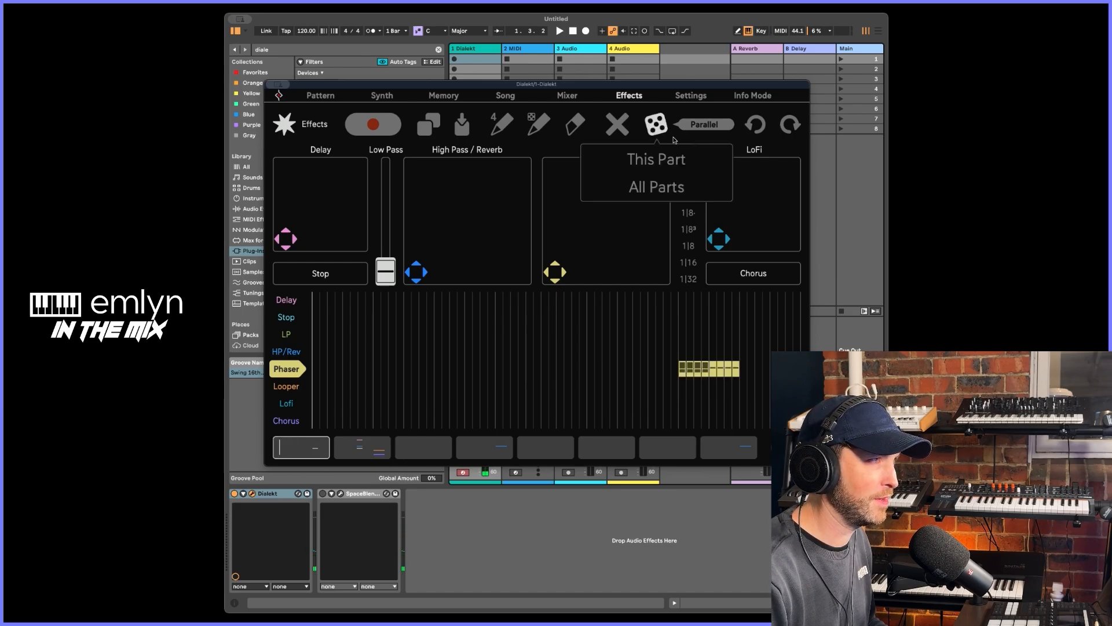
left_click(658, 164)
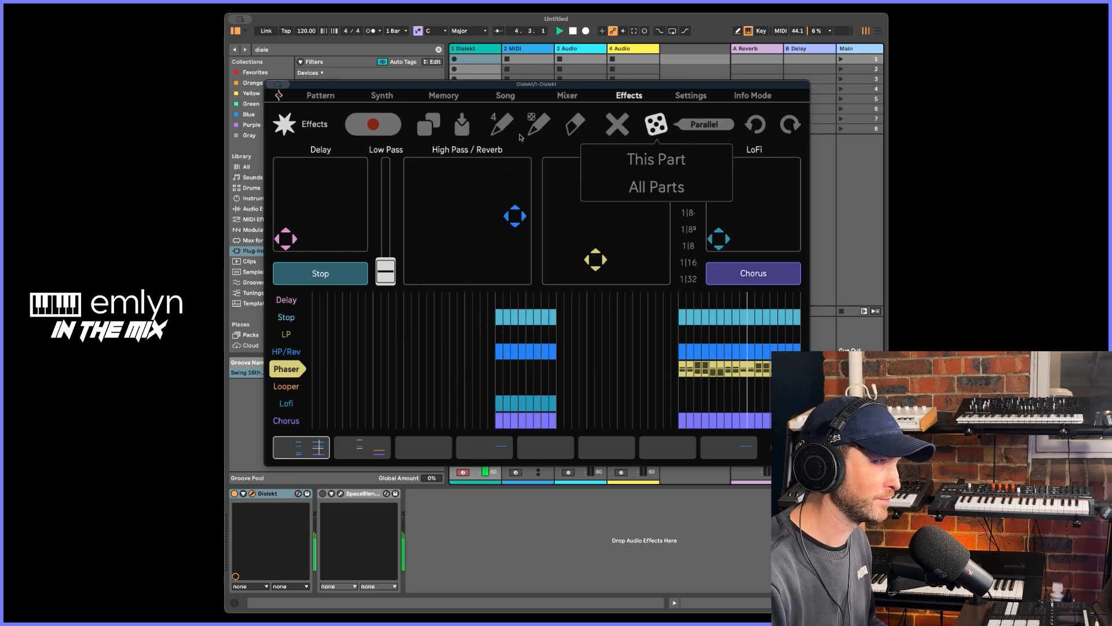
- Set the song length to 8 and the tempo to 138 BPM, and play the beat
left_click(507, 96)
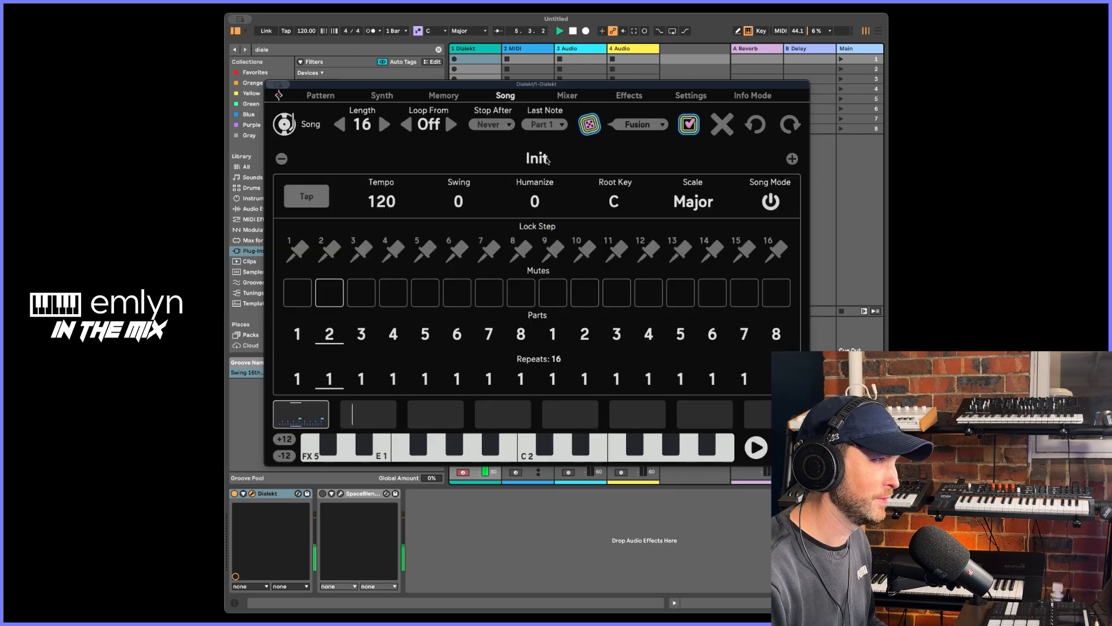
left_click(491, 124)
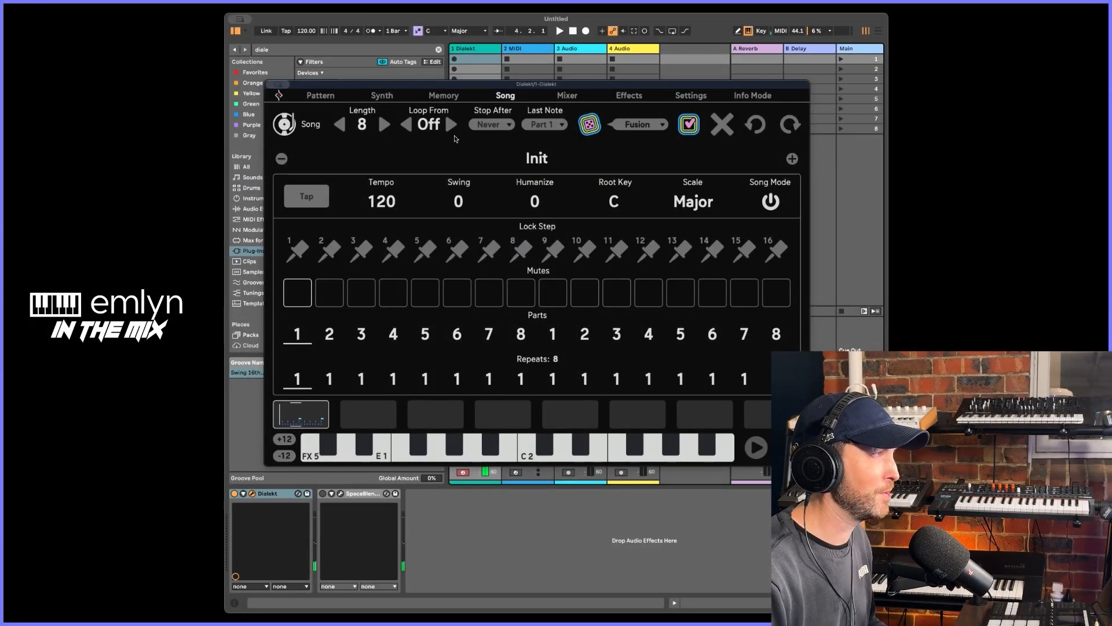
left_click(288, 33)
left_click(289, 33)
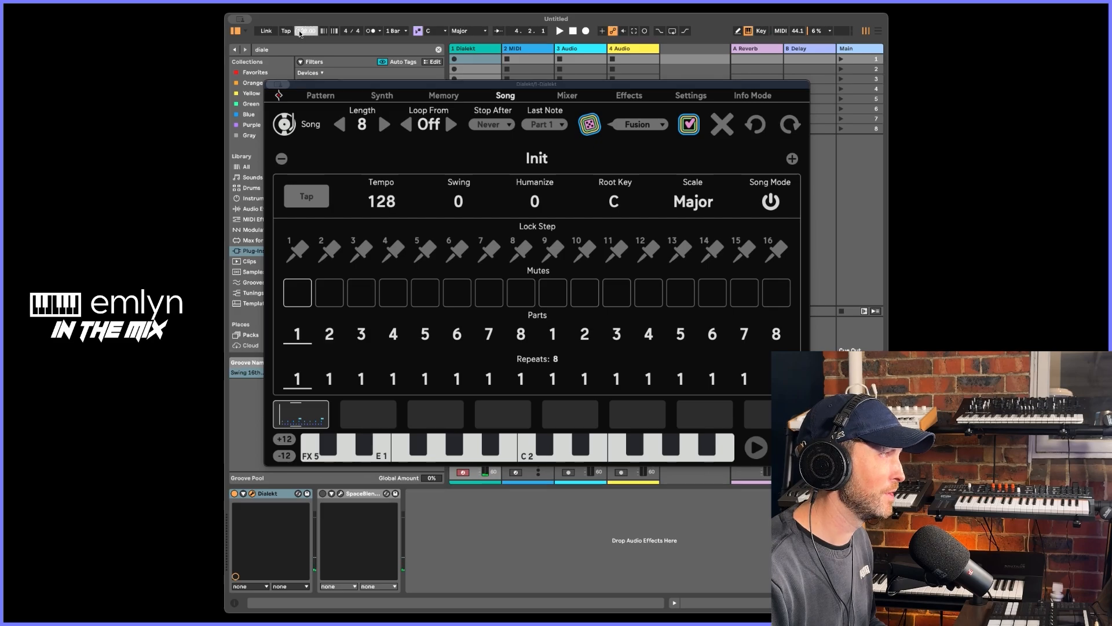
left_click(289, 33)
left_click(288, 33)
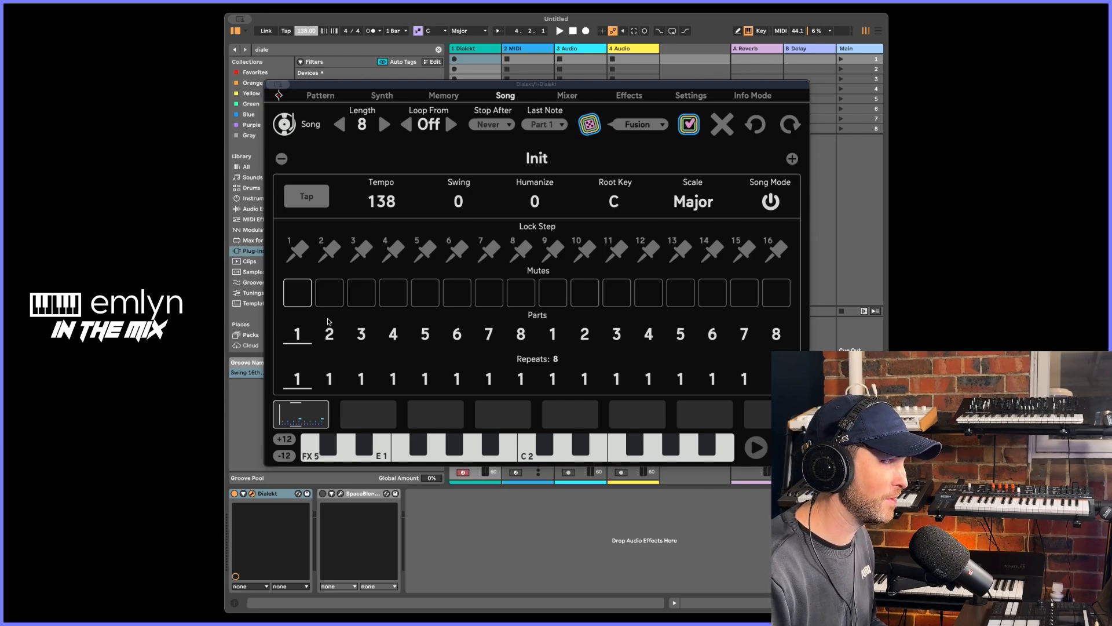
key("space")
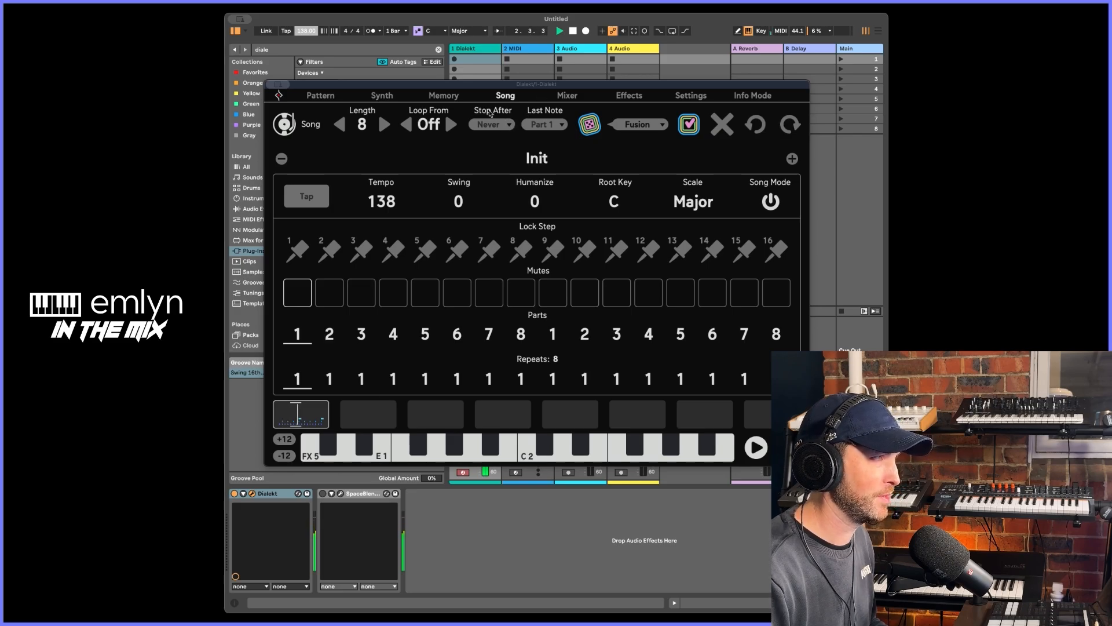
- Try shortening the length of part 1 on the Memory page
left_click(450, 100)
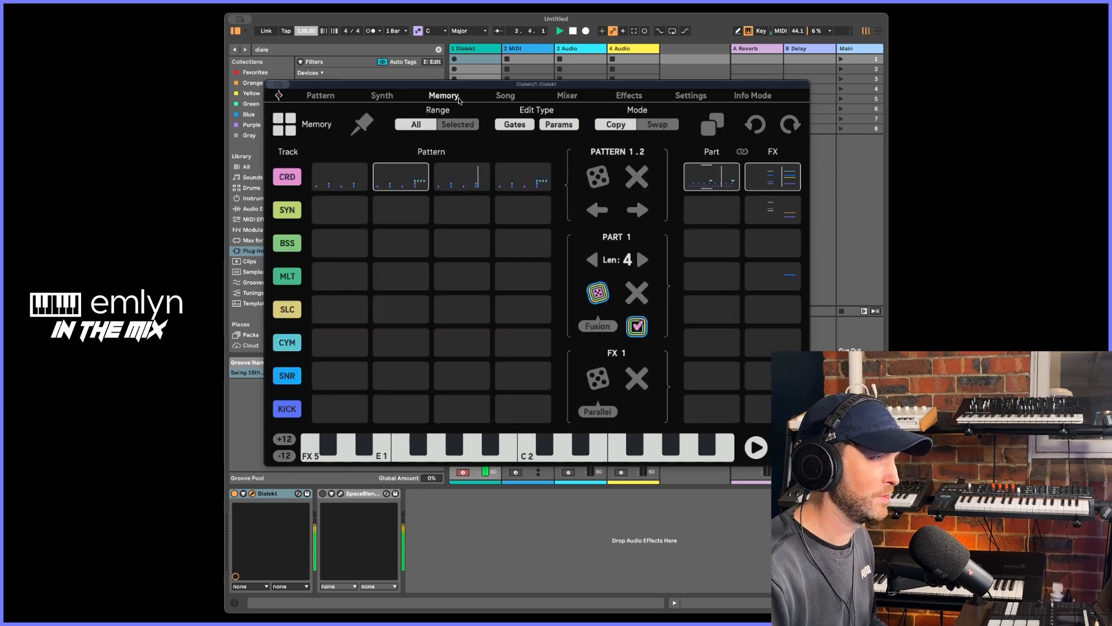
left_click(592, 260)
left_click(592, 260)
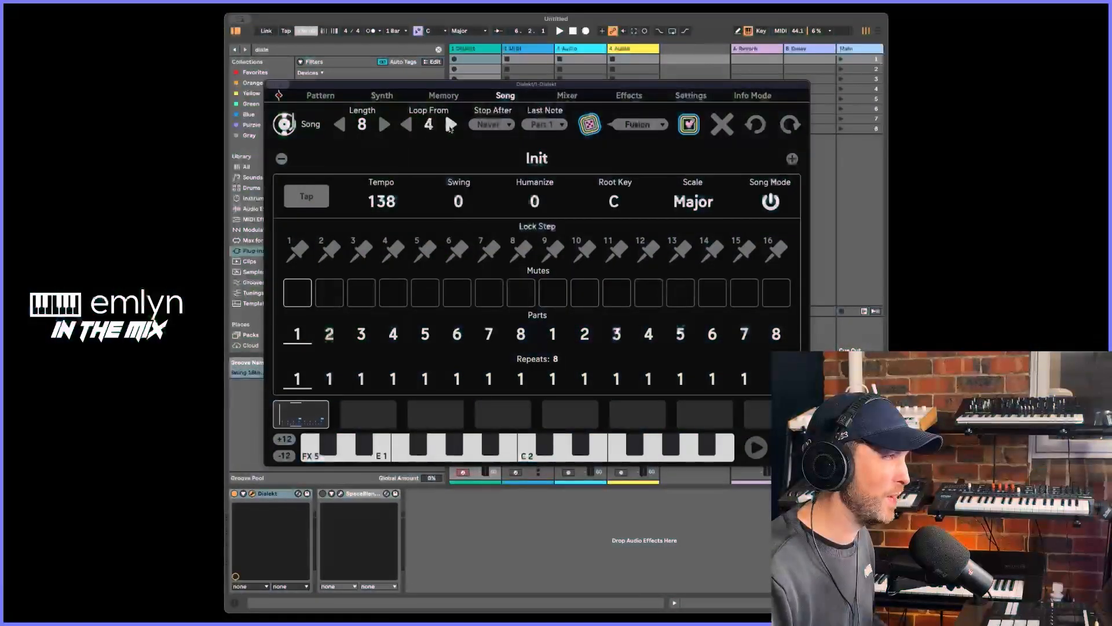
- Set the song's Loop From value and its length to 1 so that only part 1 repeats
left_click(413, 126)
left_click(412, 127)
left_click(413, 126)
left_click(451, 125)
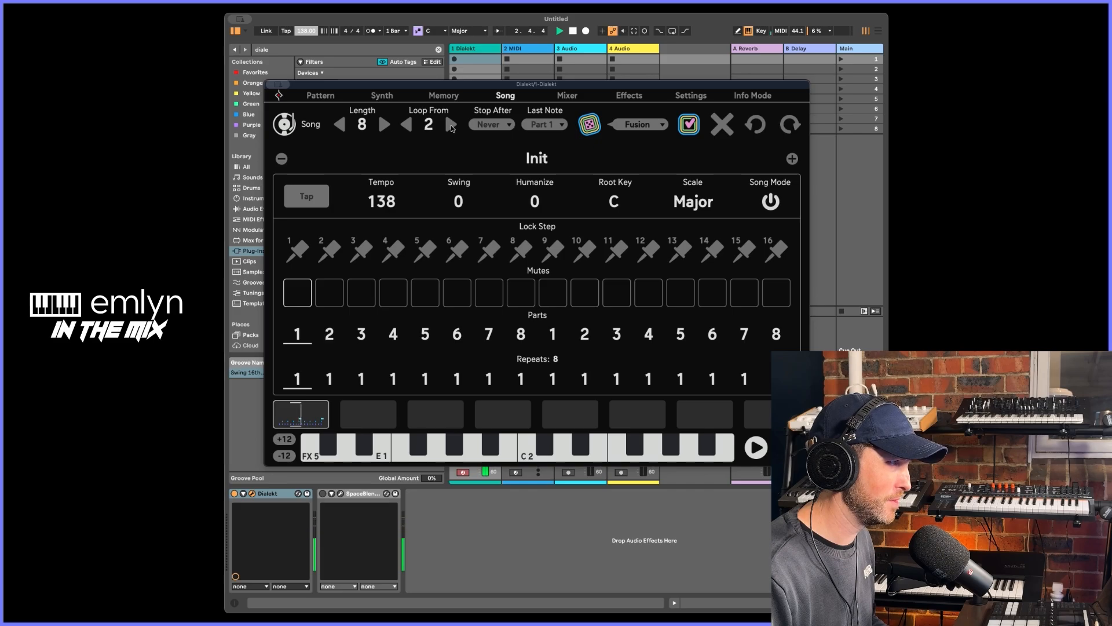
left_click(407, 124)
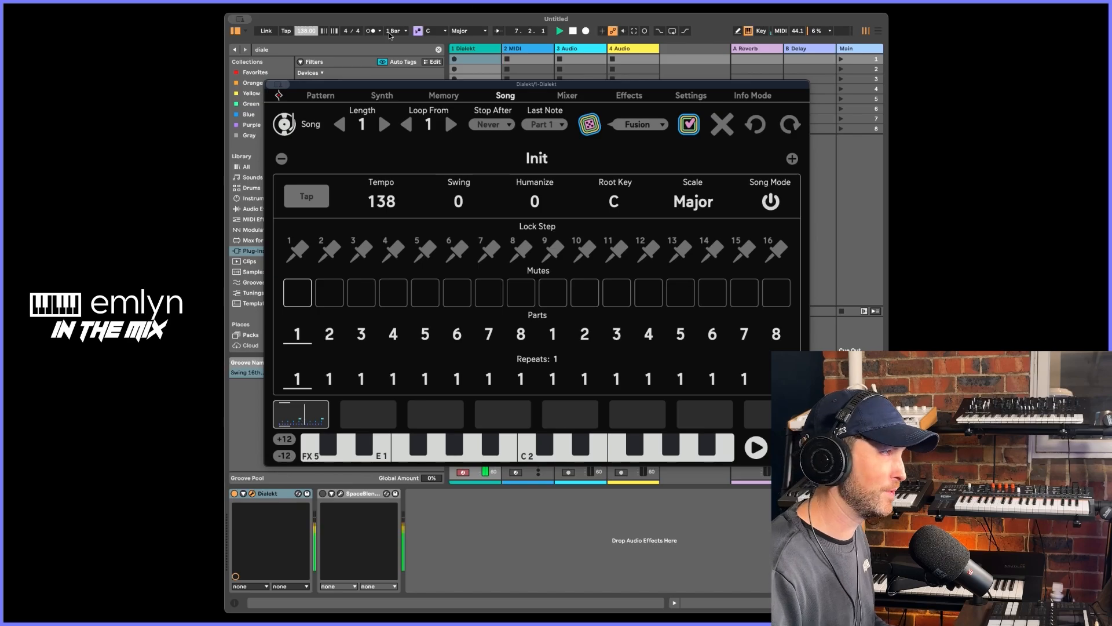
- Open the SYN track's synth settings in pattern 1.1 and play the beat to audition its 3D Osc sound
left_click(316, 94)
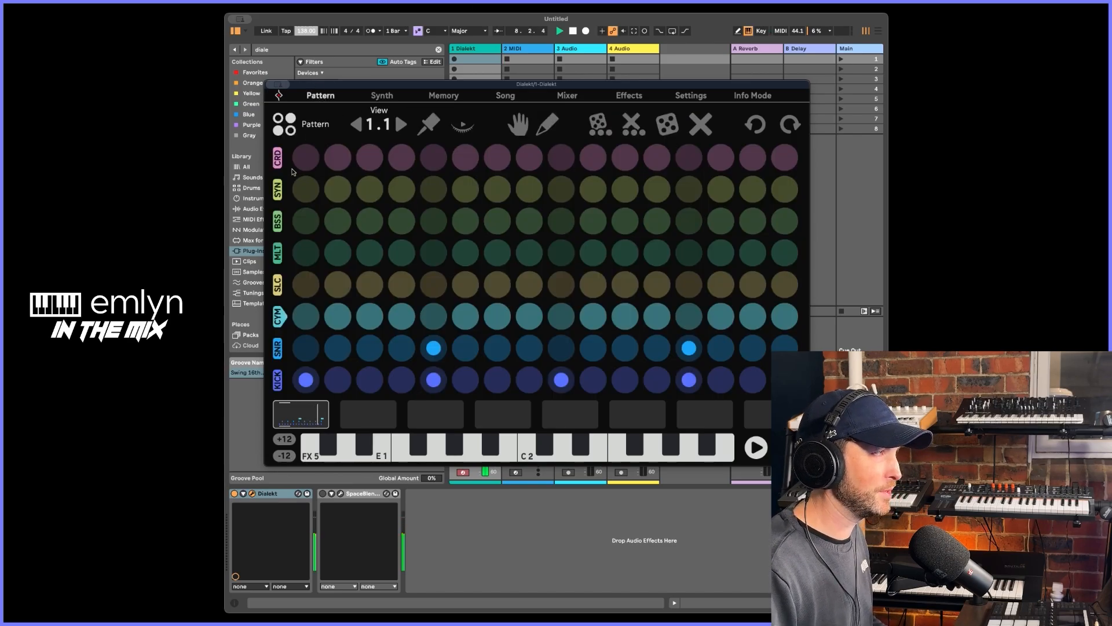
left_click(381, 95)
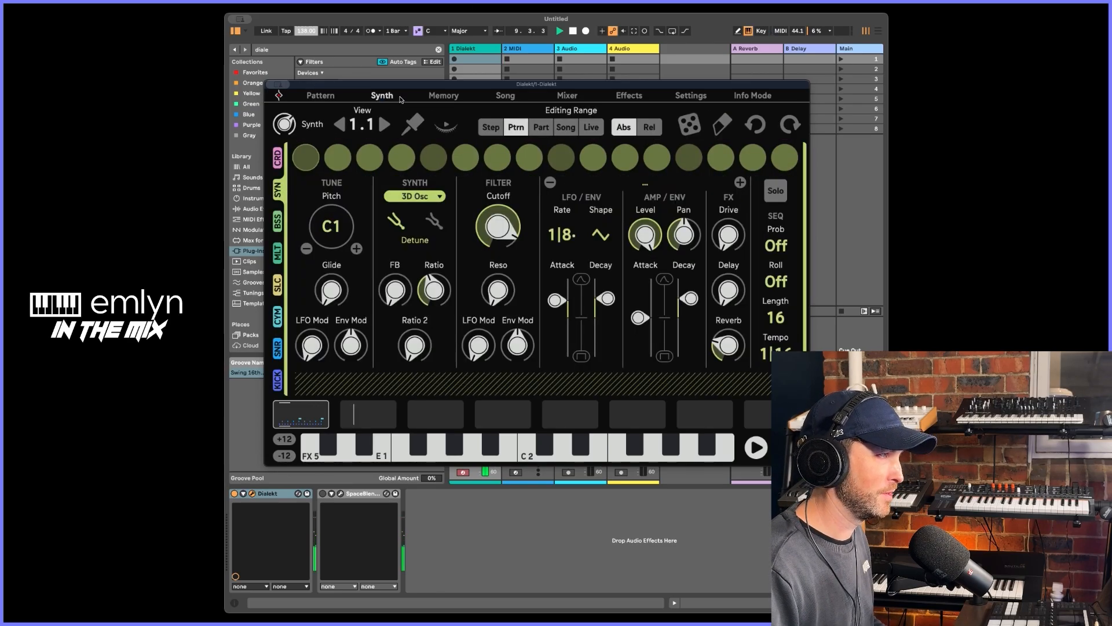
key("space")
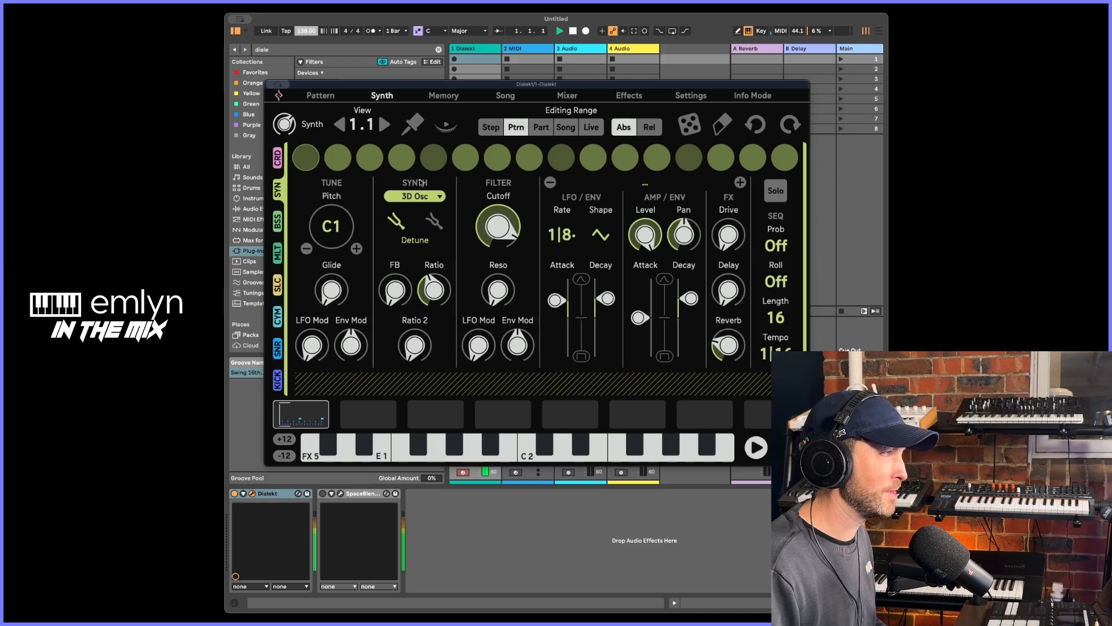
key("space")
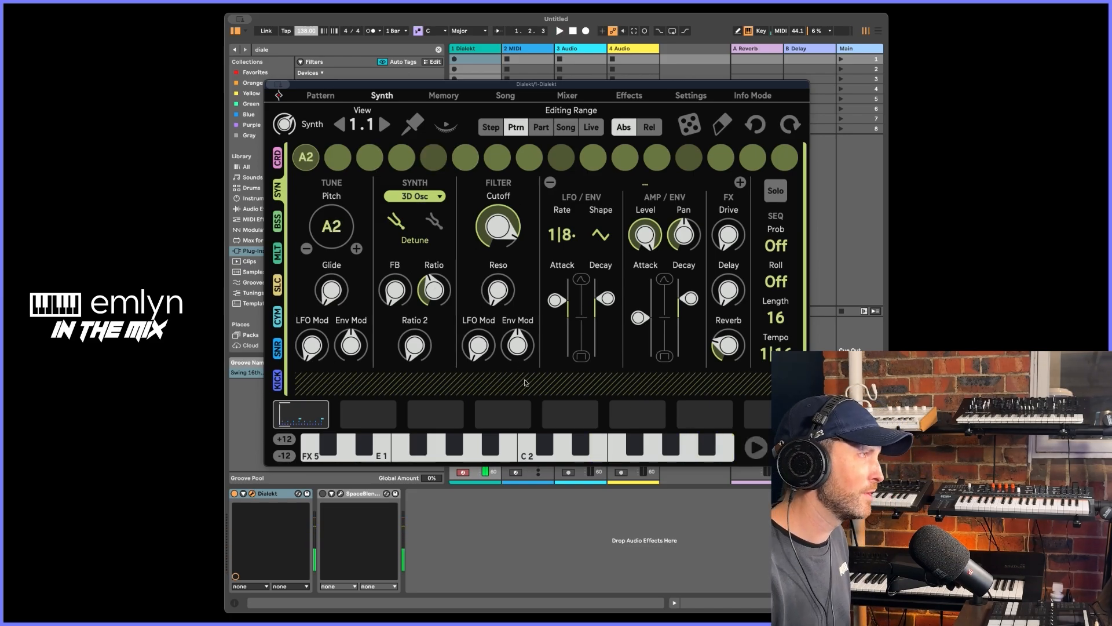
- Record a bass line of E1, F1 and A1 notes on the BSS track and play it back
left_click(277, 221)
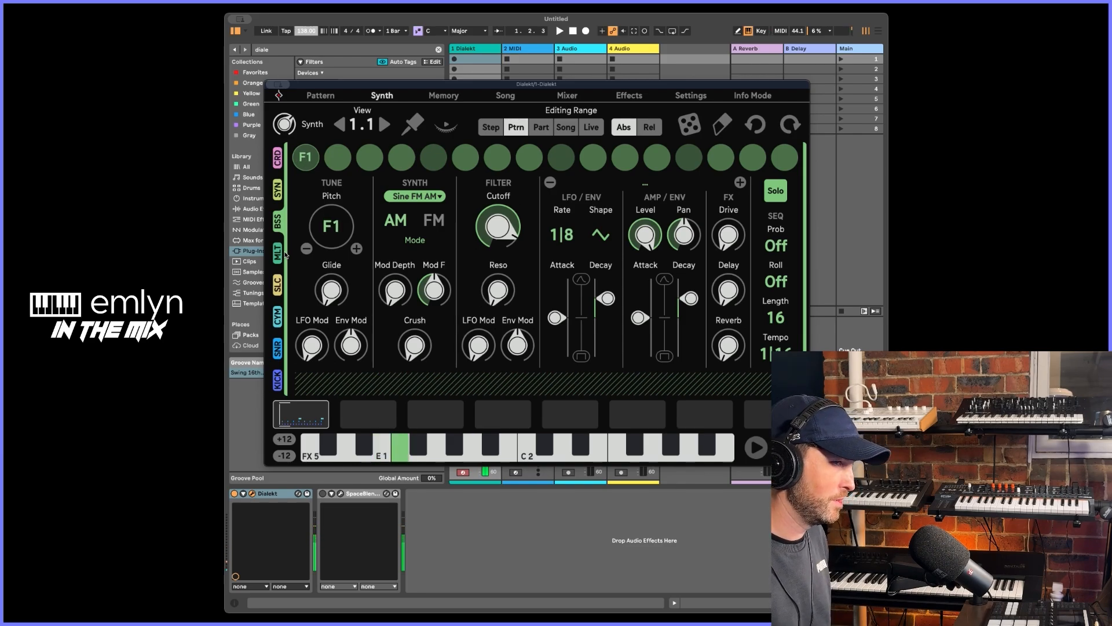
key("space")
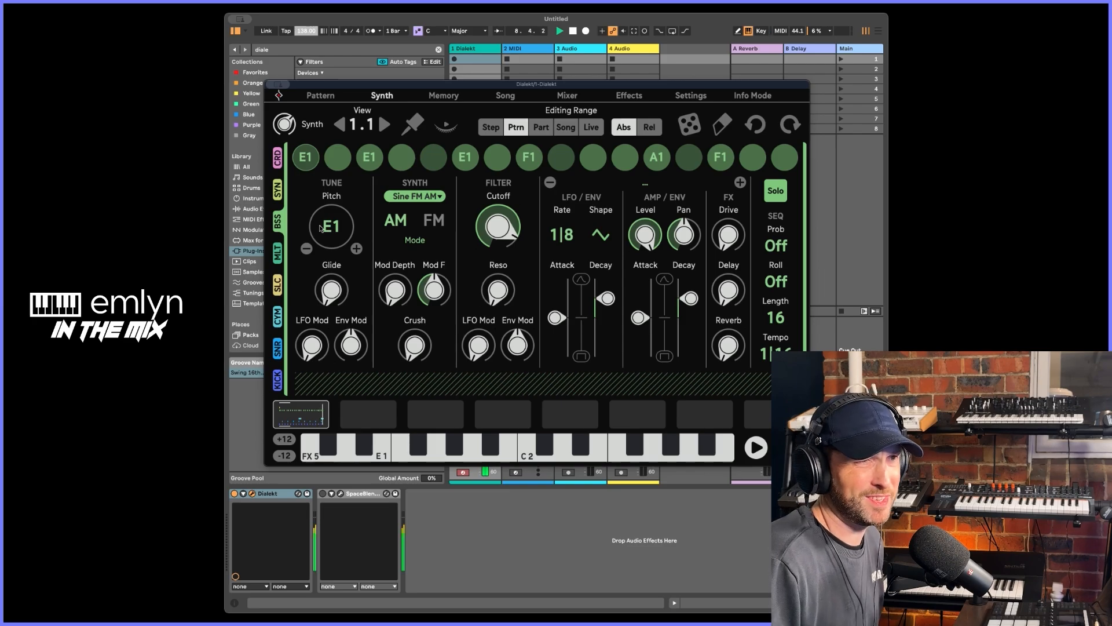
key("space")
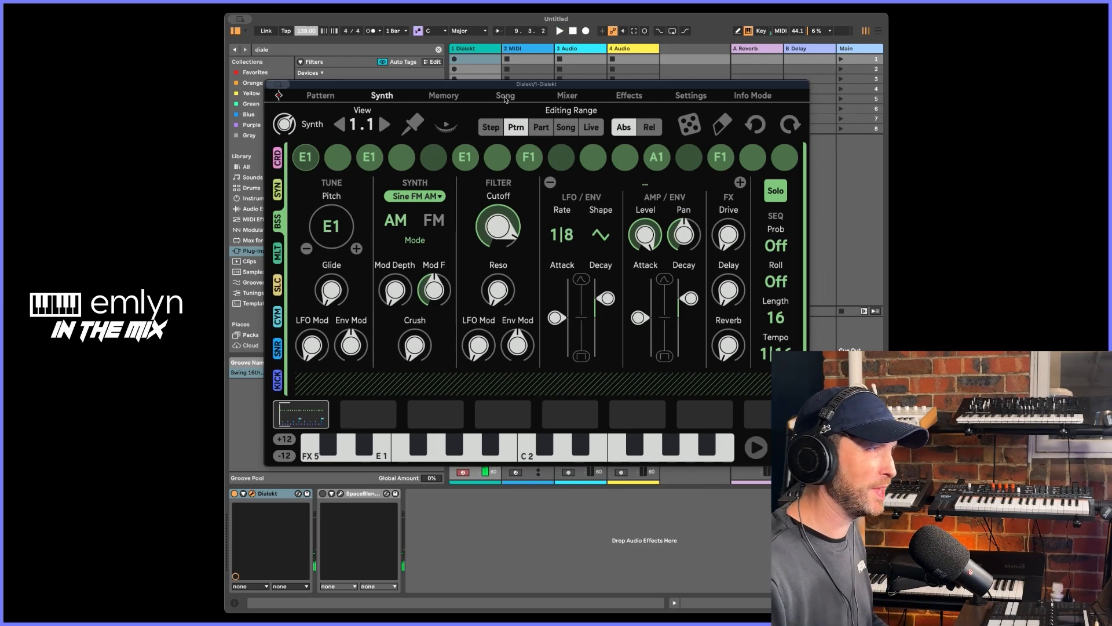
key("space")
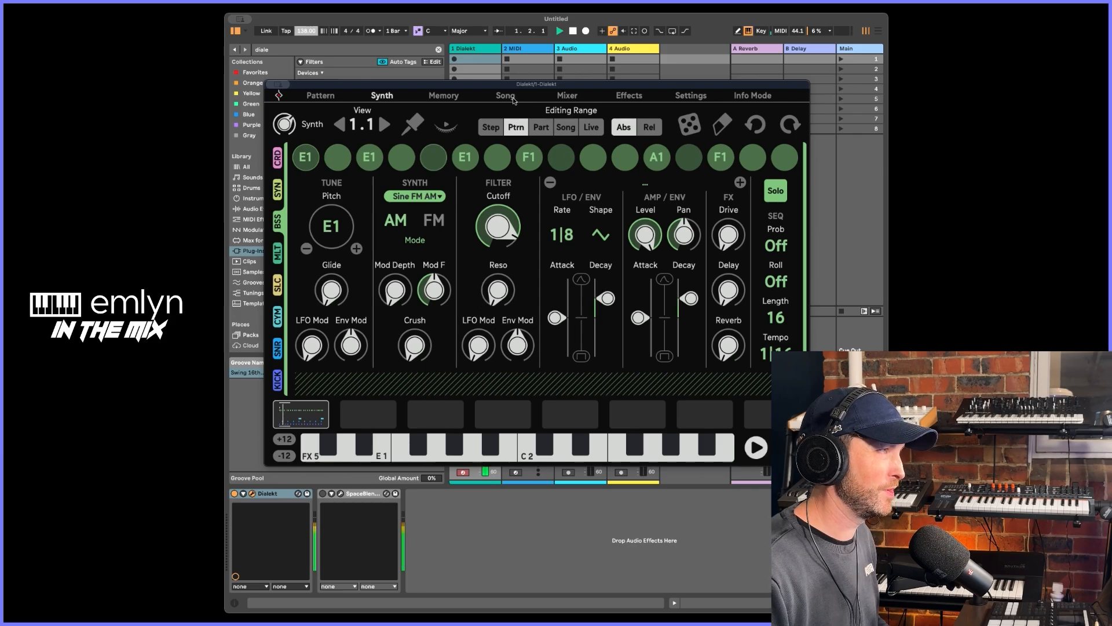
- Raise the Bass level in the Mixer and the Synth level slightly while the beat plays
left_click(277, 191)
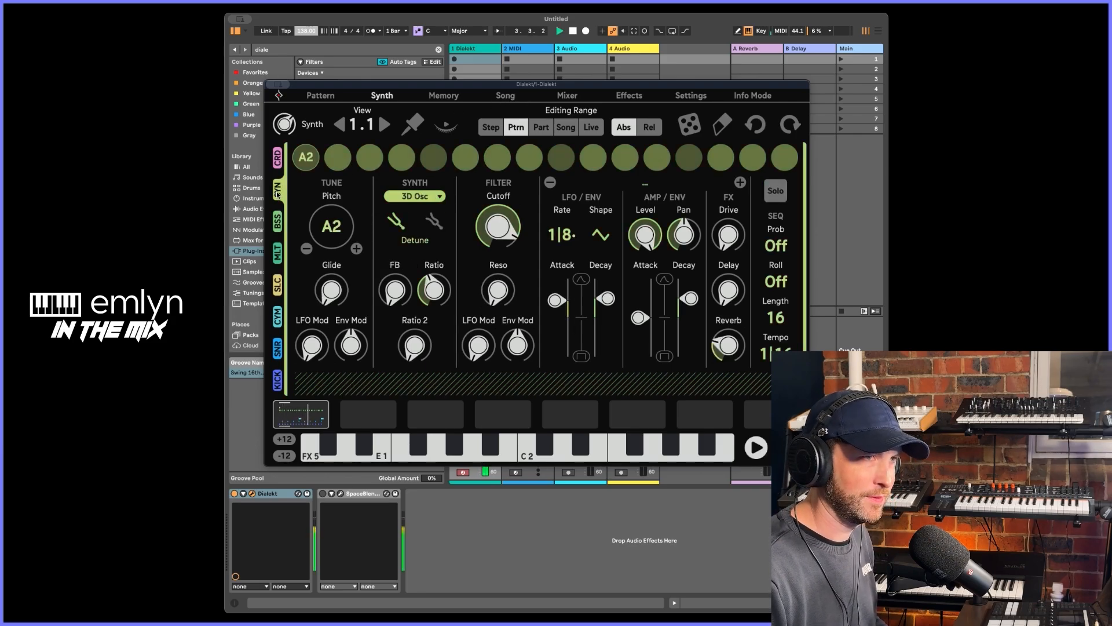
left_click(584, 97)
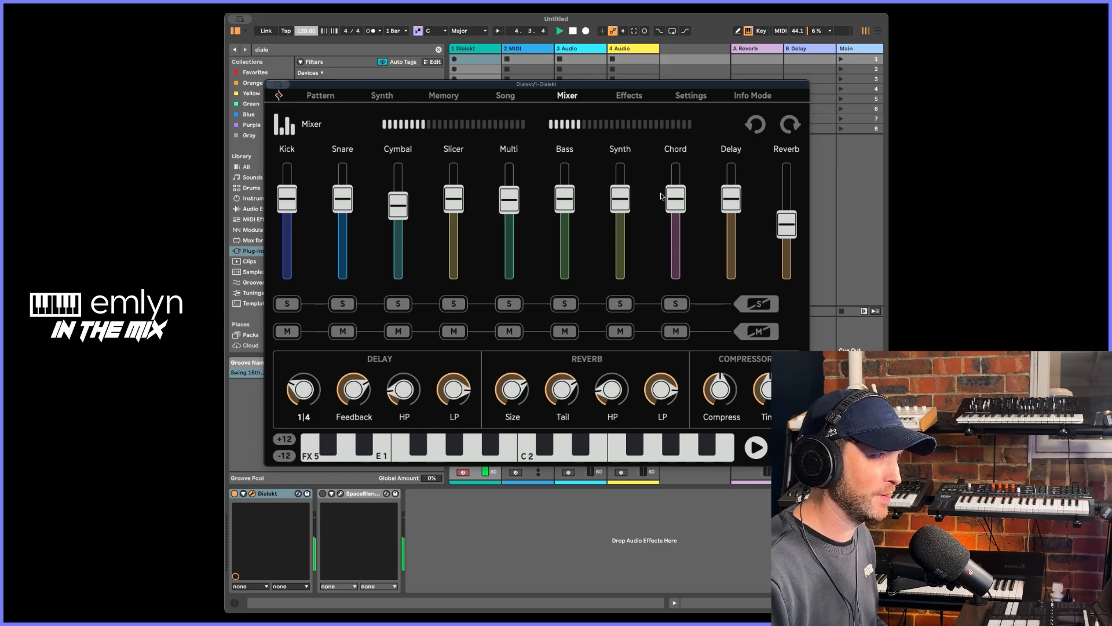
left_click_drag(564, 204, 565, 162)
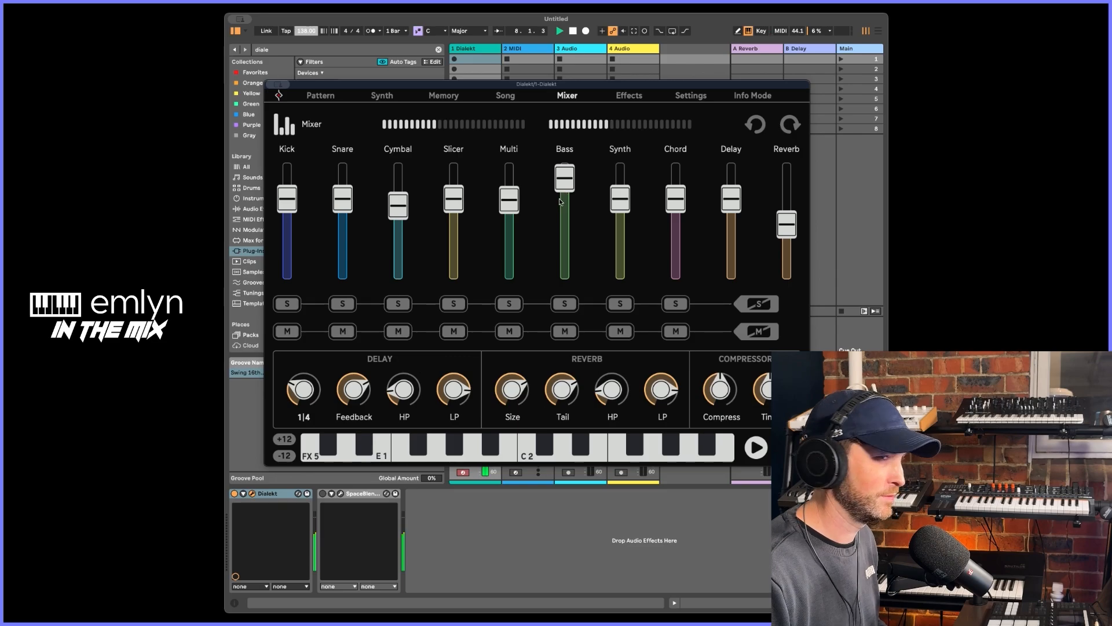
key("space")
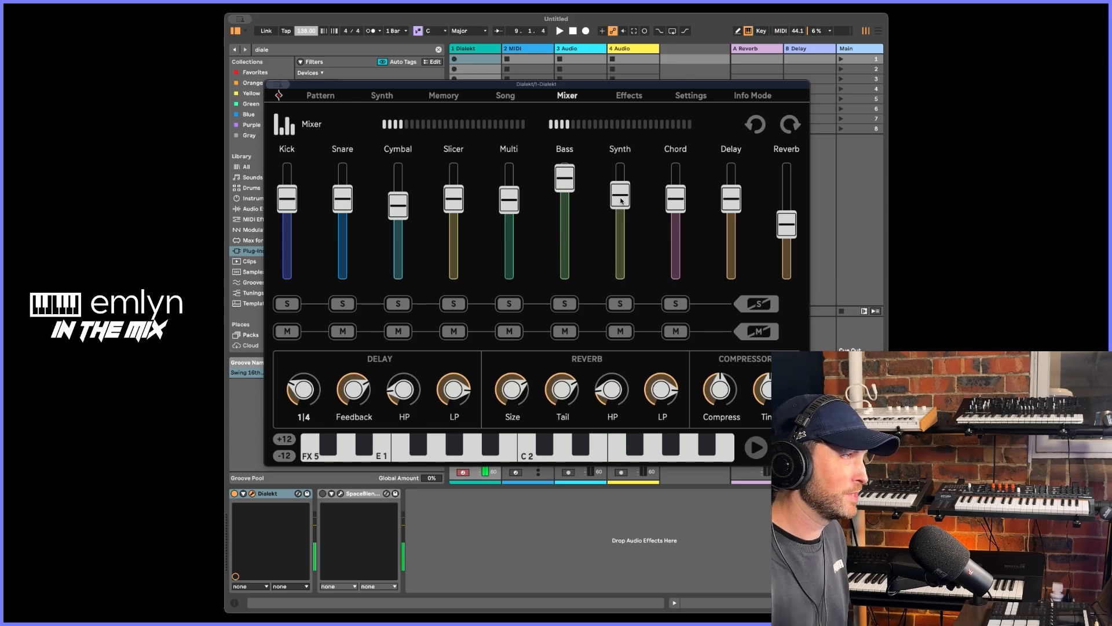
- Record a melody on the SYN track with G3, C4 and E4 notes and set its synth type to Super Osc
left_click(381, 96)
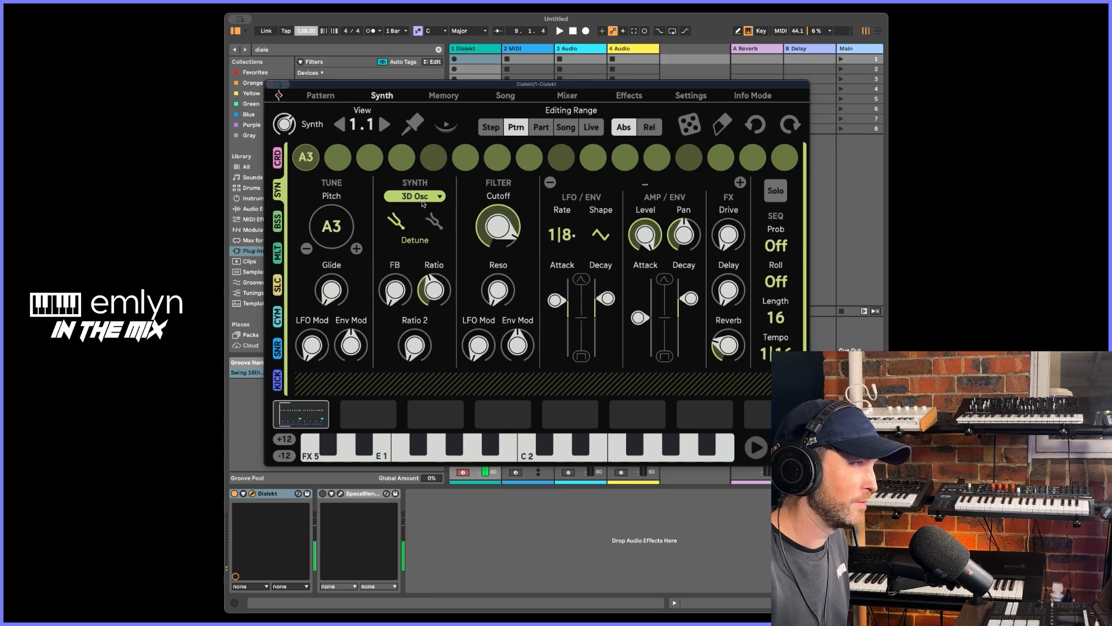
key("space")
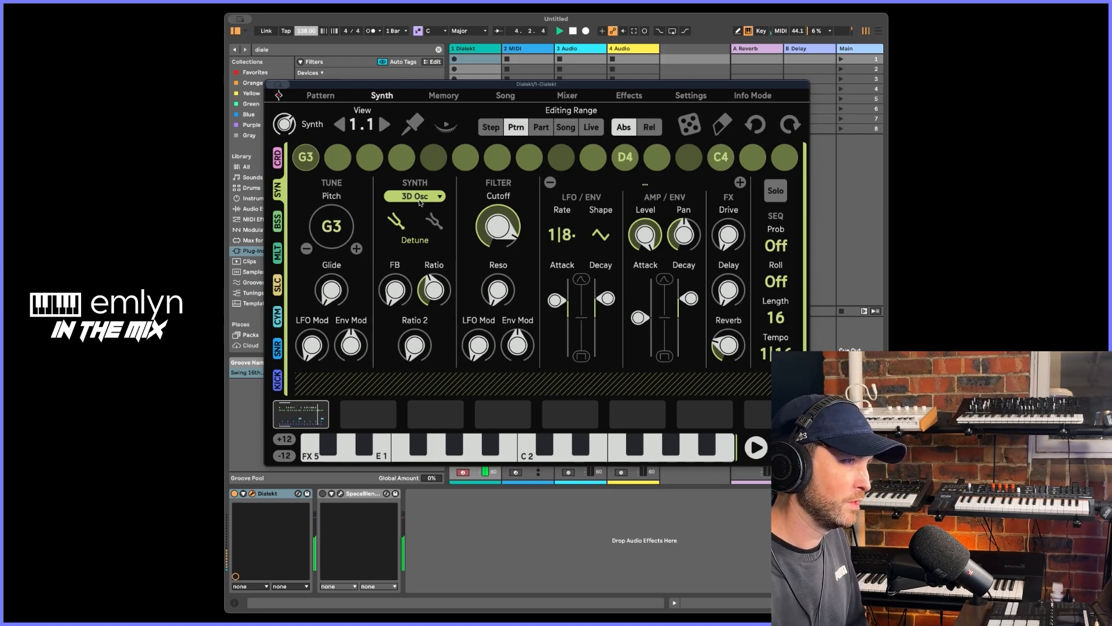
left_click(421, 198)
left_click(429, 220)
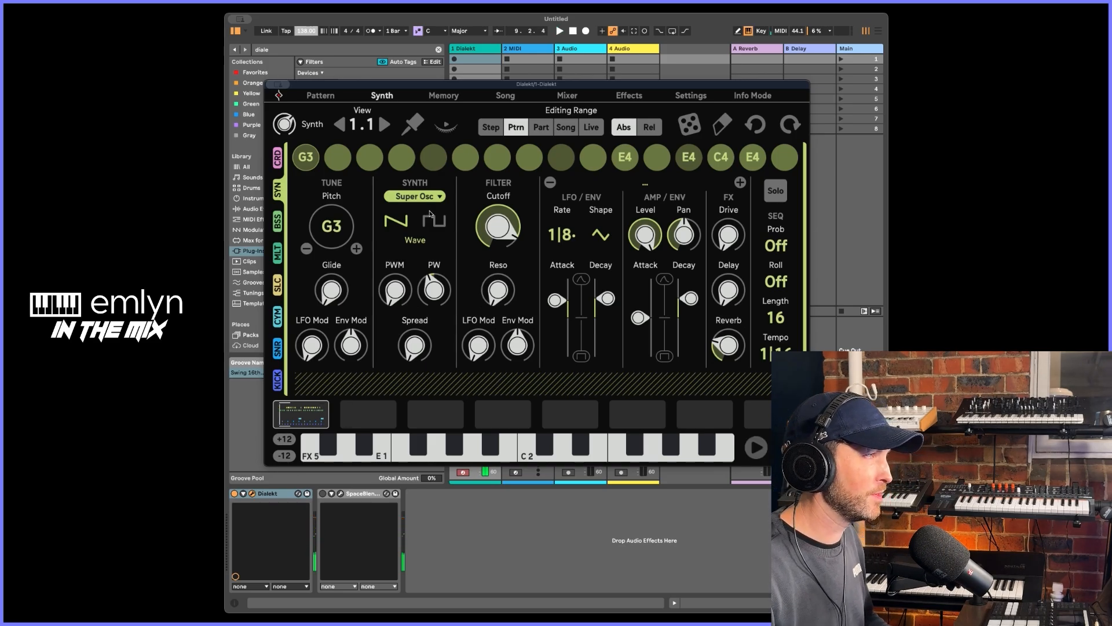
- Review the Mixer, Song and Memory pages and play the beat with the recorded bass and melody
left_click(567, 97)
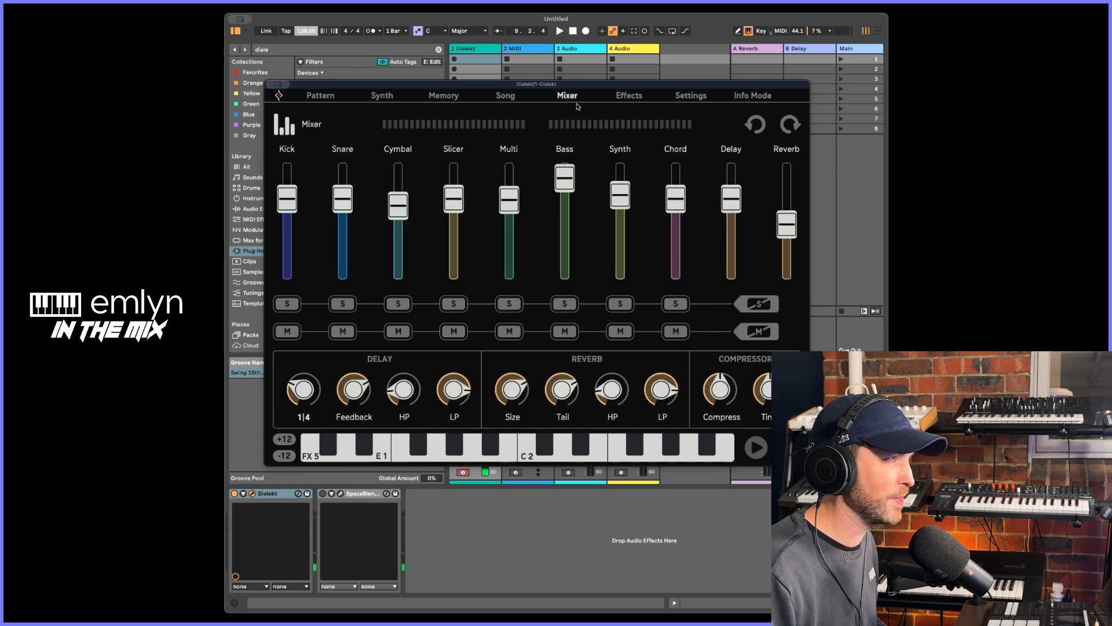
left_click(504, 102)
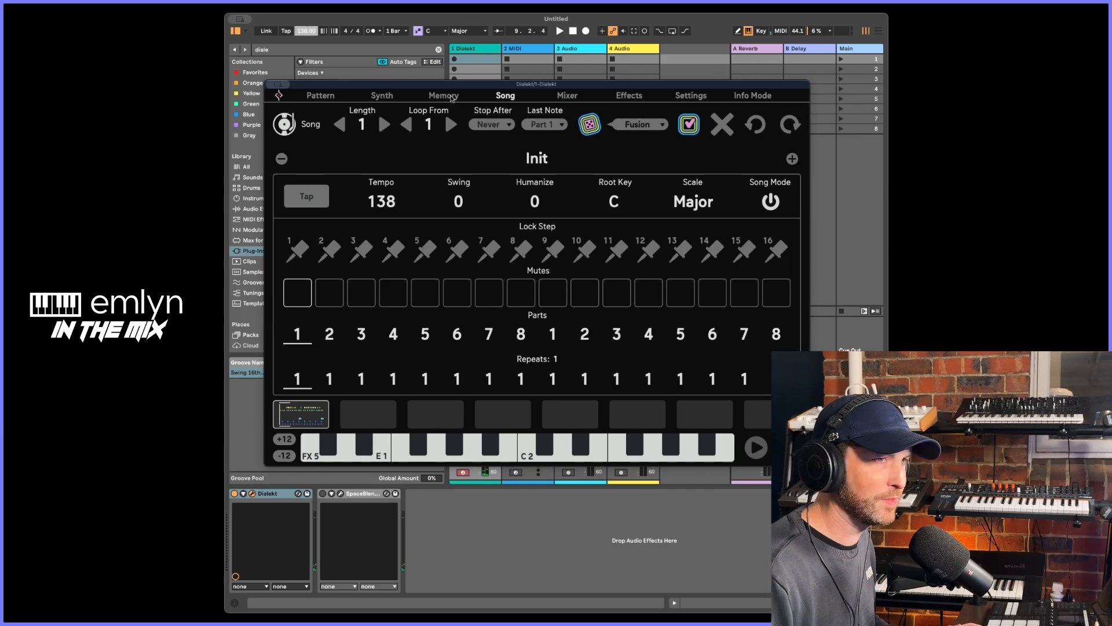
left_click(451, 98)
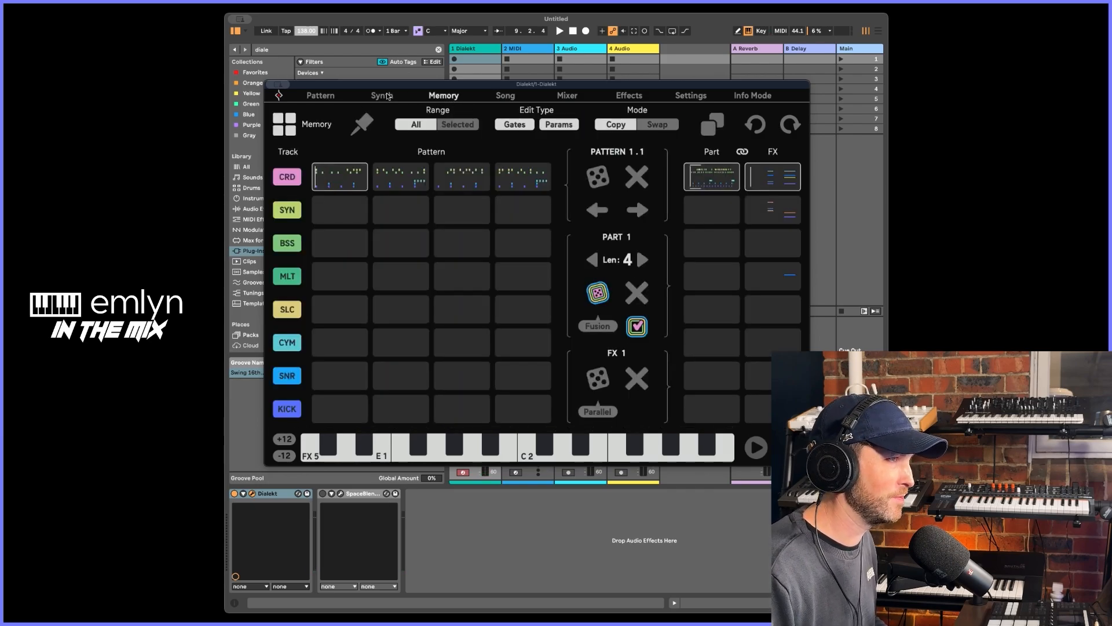
key("space")
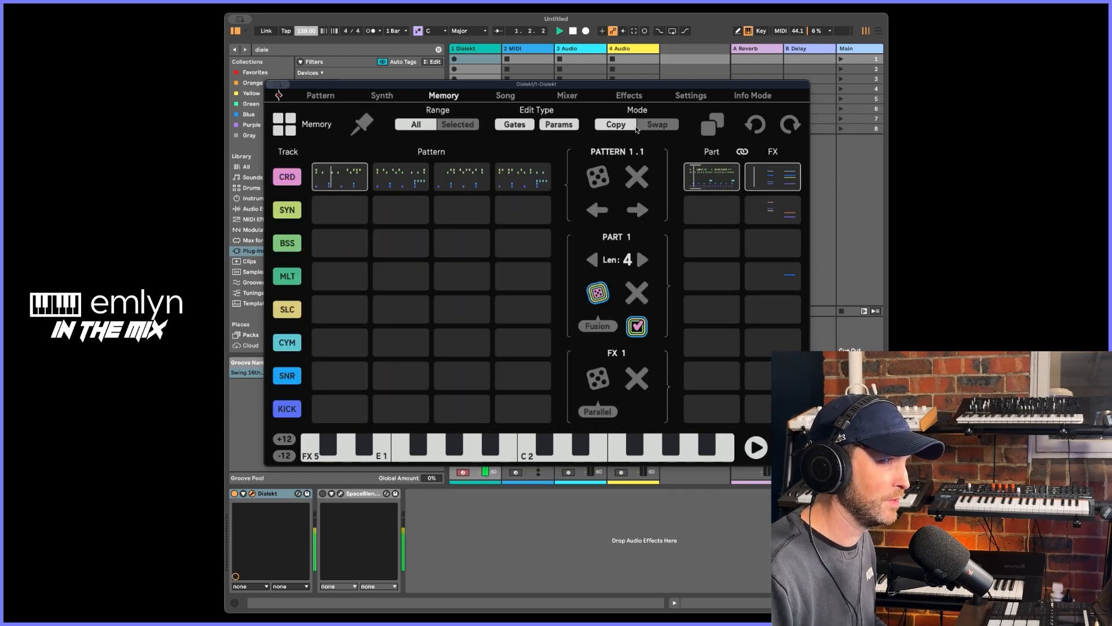
- Randomize the effects sequences for all parts several times while the beat plays, and return to the Pattern page
left_click(629, 96)
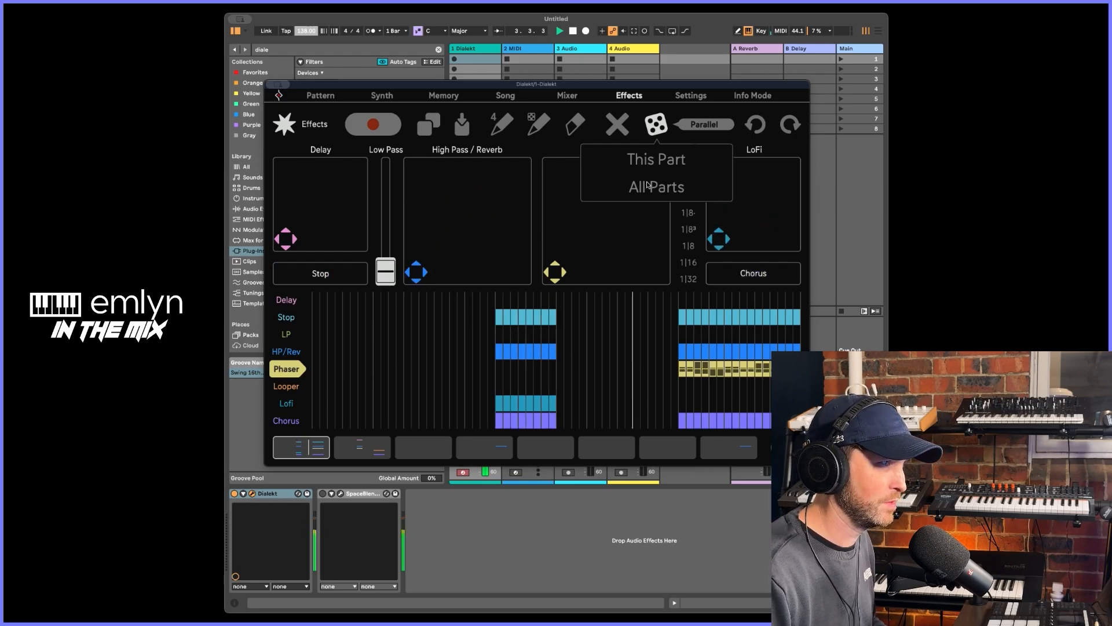
left_click(654, 189)
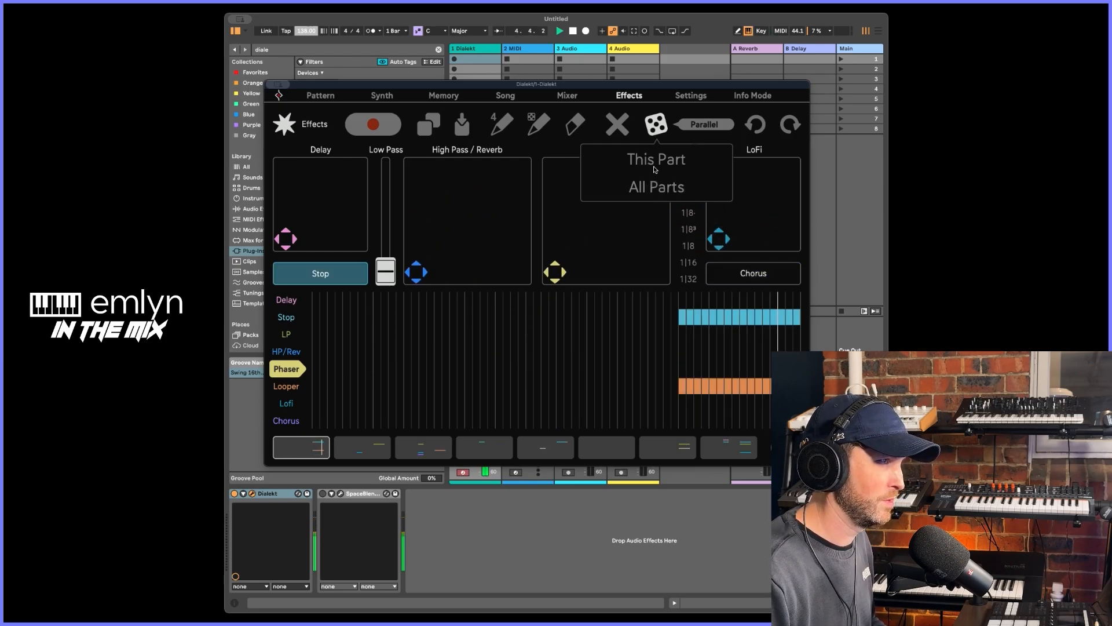
left_click(658, 187)
left_click(659, 188)
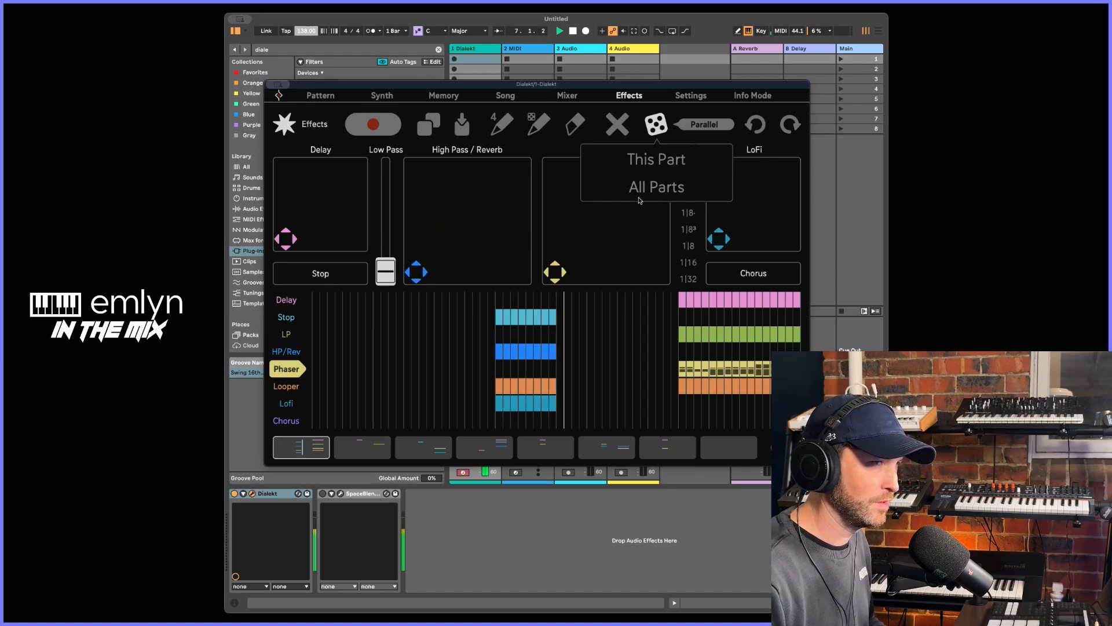
left_click(332, 98)
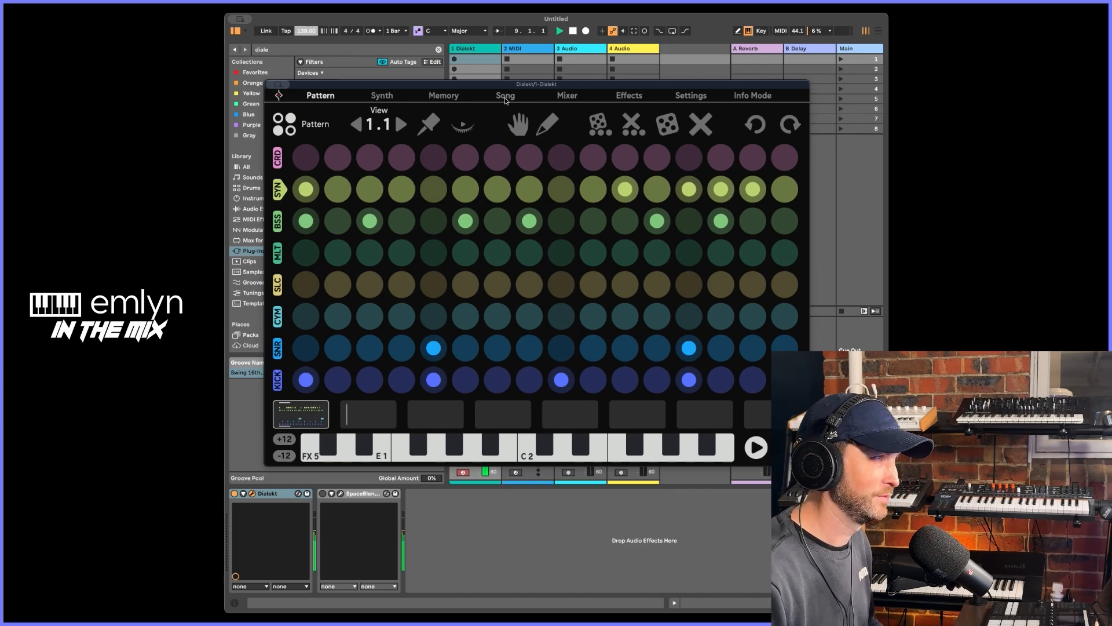
- Save the current song as a user preset named Wakg
left_click(505, 97)
left_click(564, 160)
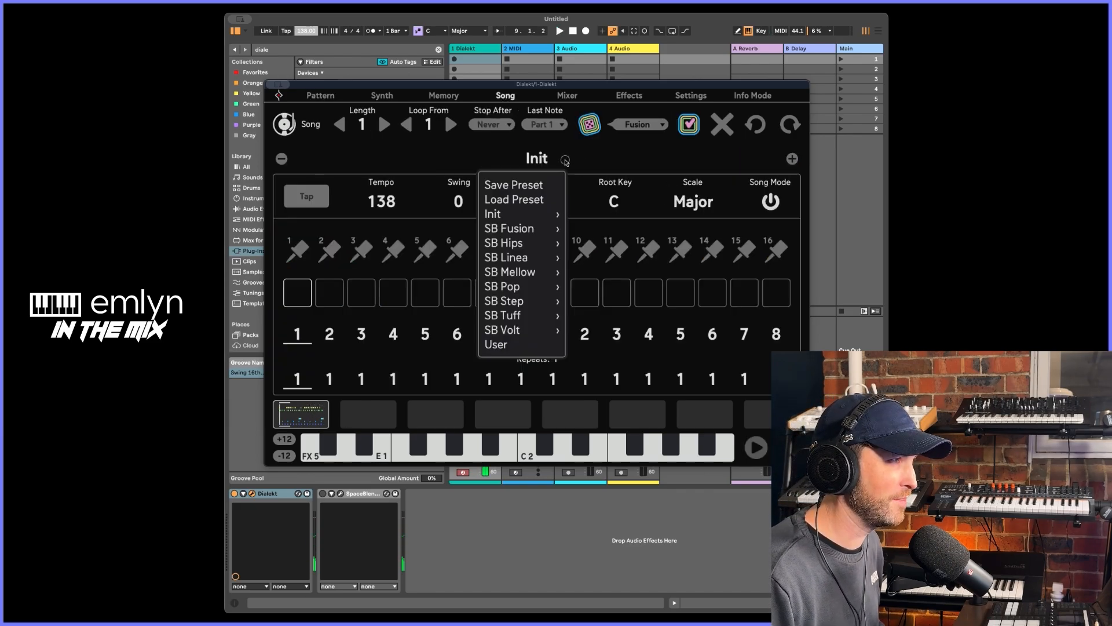
left_click(533, 185)
type("Wa")
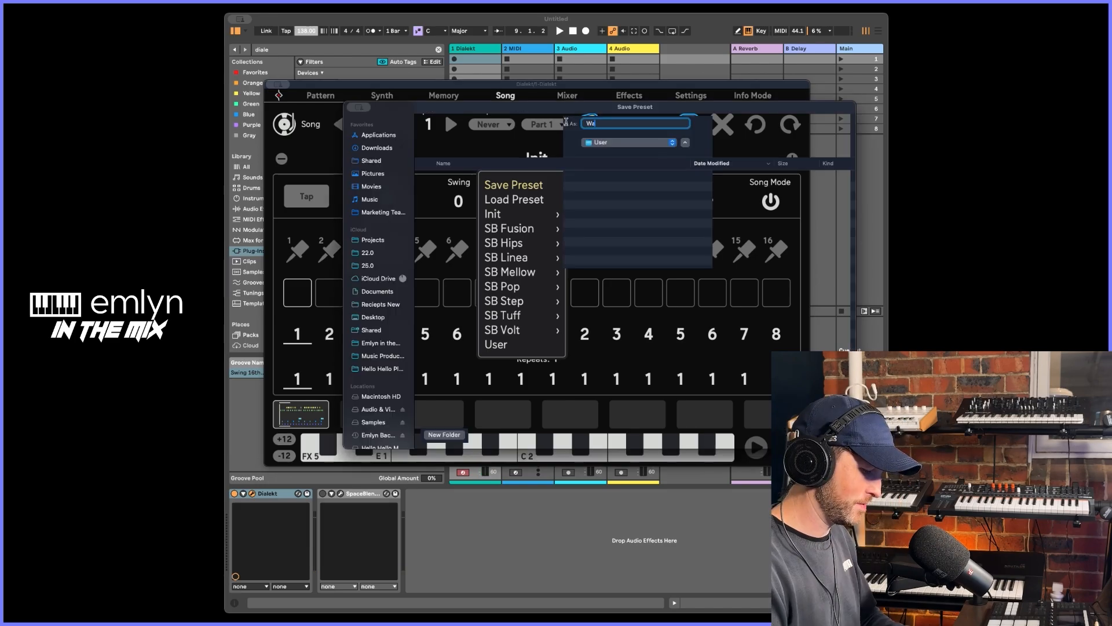
type("kg")
key("Return")
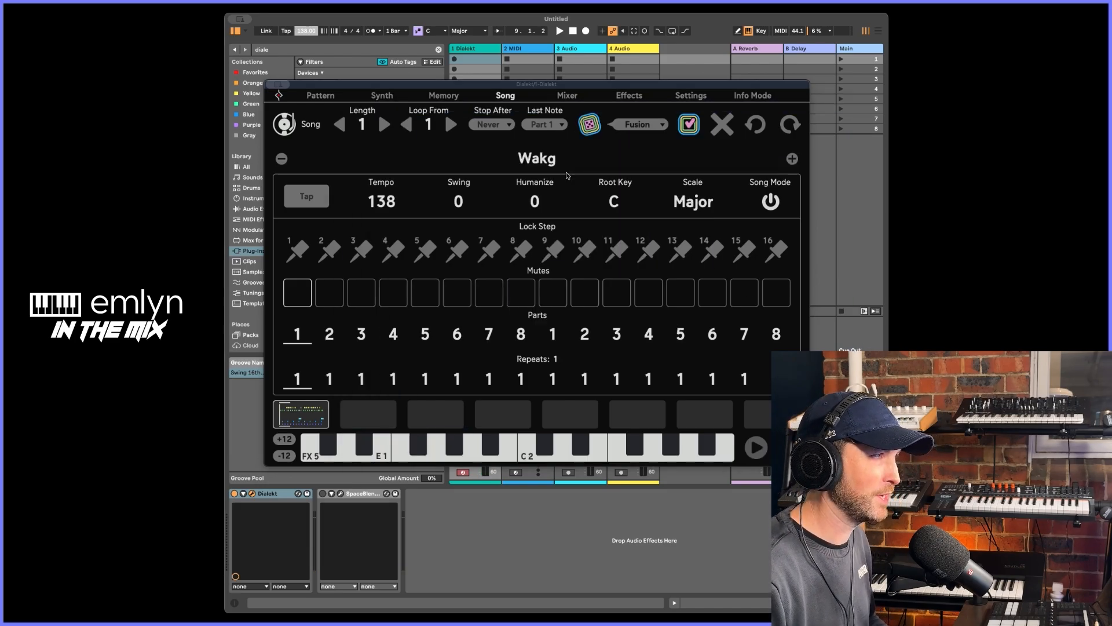
- Play the saved Wakg preset and review the Effects, Mixer, Song and Memory pages
key("space")
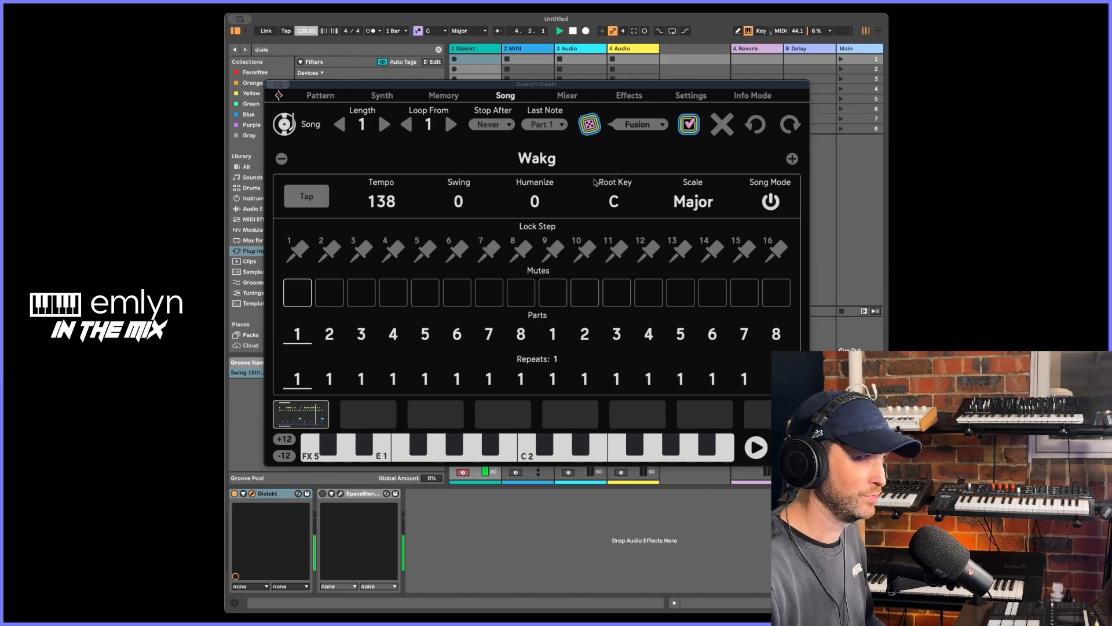
left_click(629, 96)
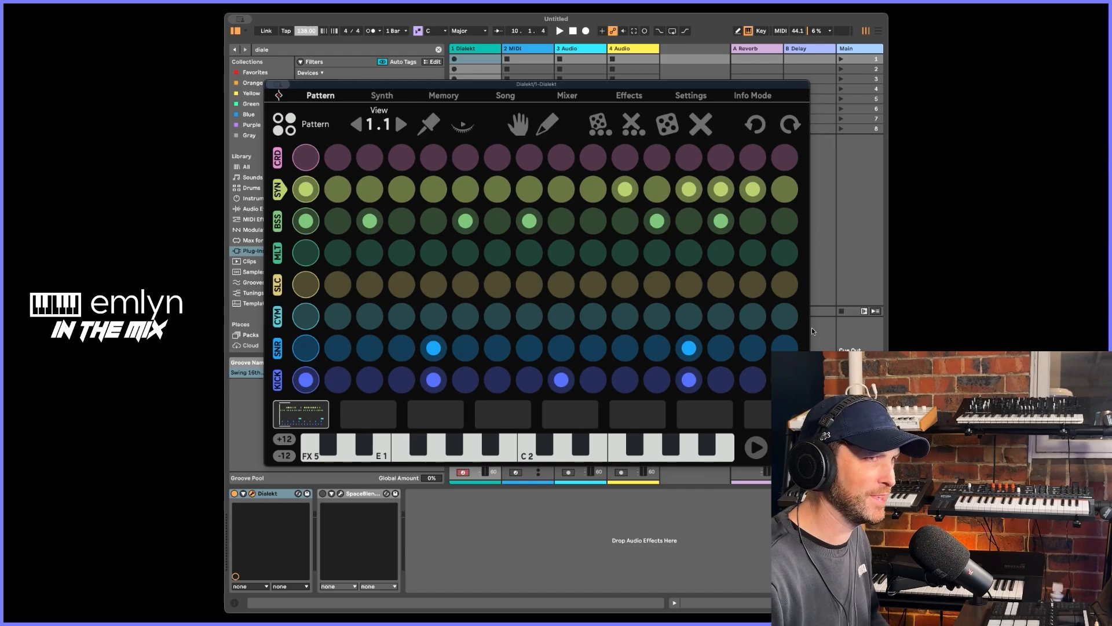
left_click(633, 96)
left_click(569, 97)
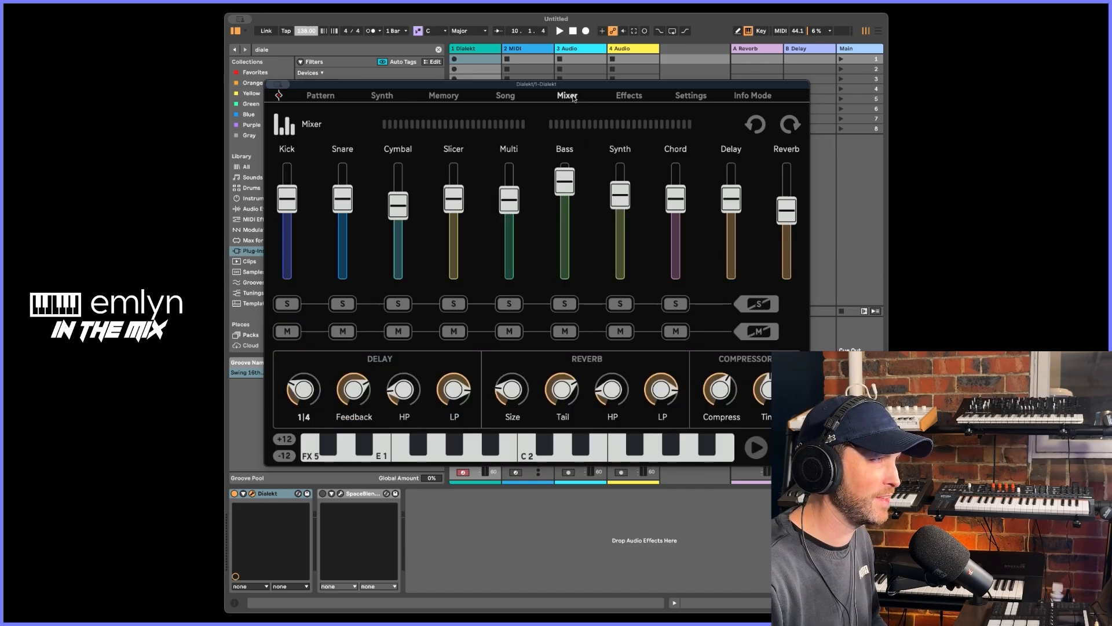
left_click(512, 98)
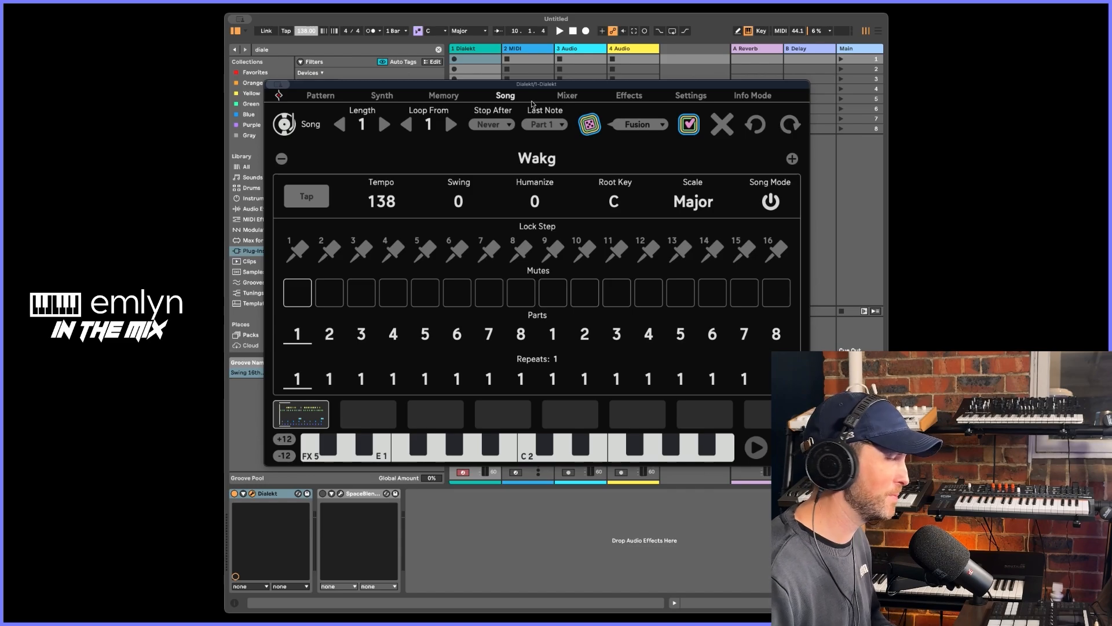
left_click(566, 96)
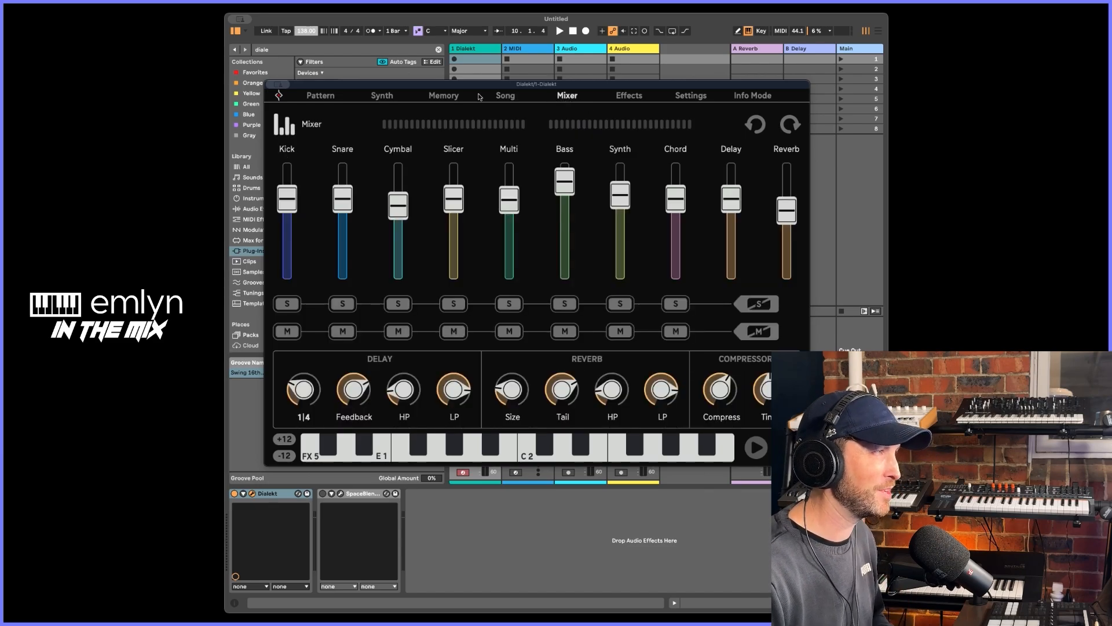
left_click(440, 96)
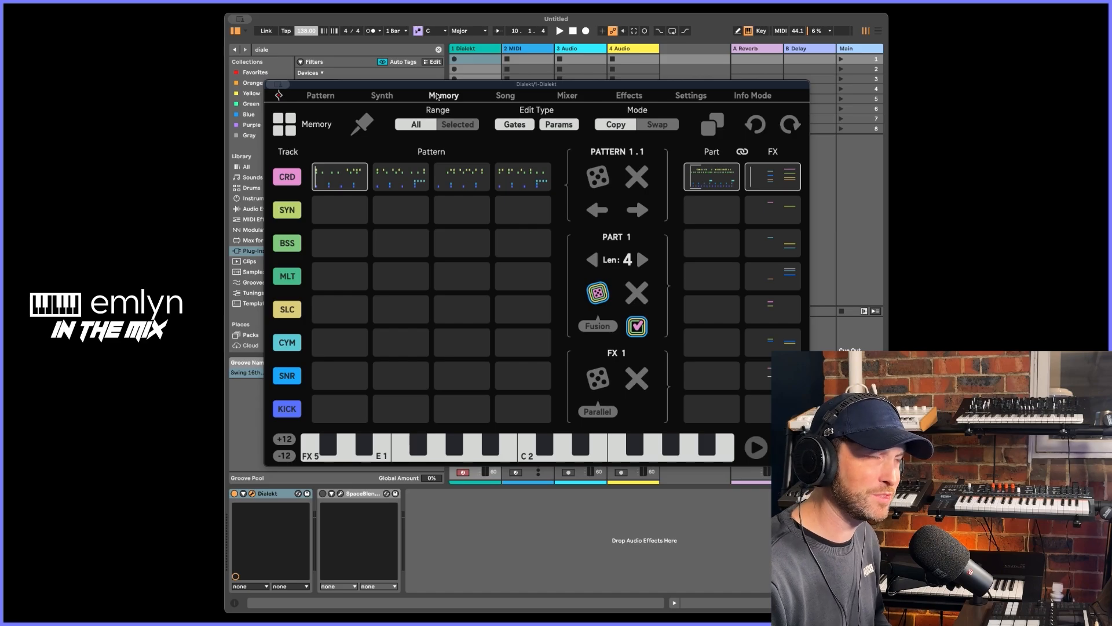